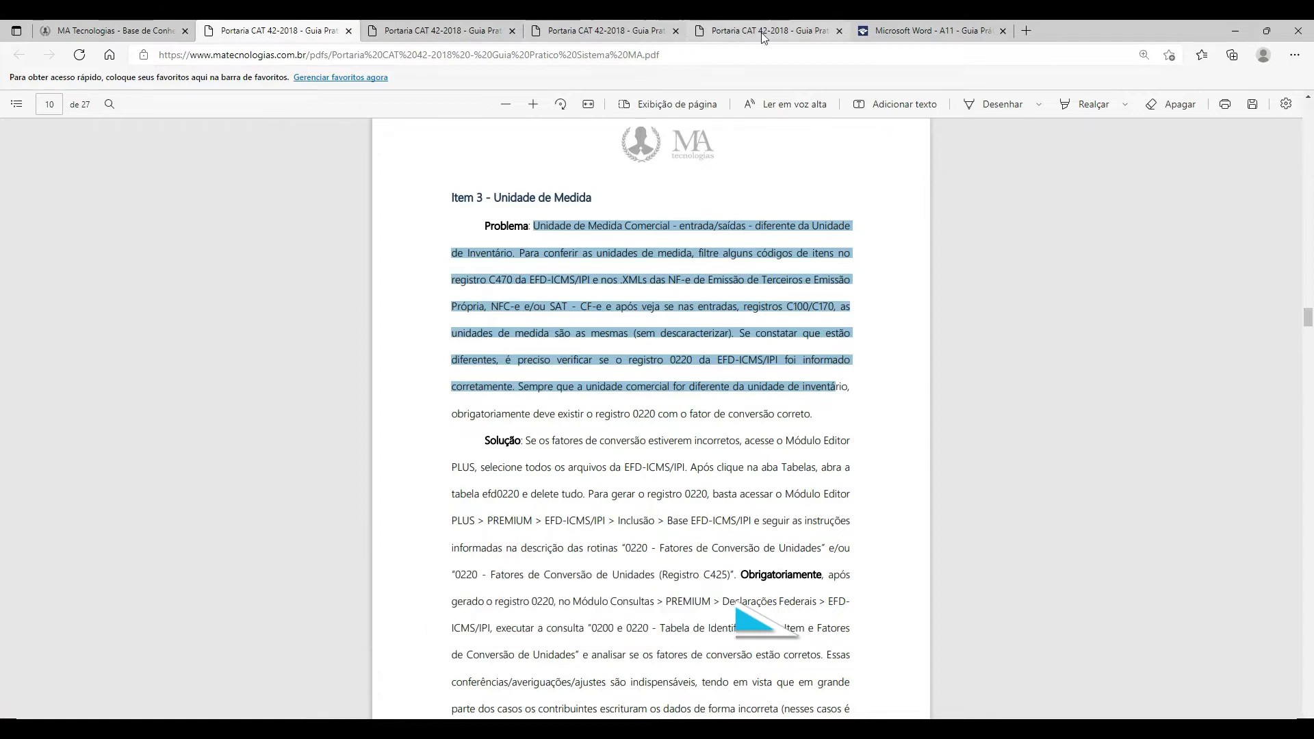
Read the Registro 0220 section of the EFD practical guide, marking the commercial units, 06-UNID_INV and FAT_CONV passages.
{"action": "left_click", "coordinate": [931, 31]}
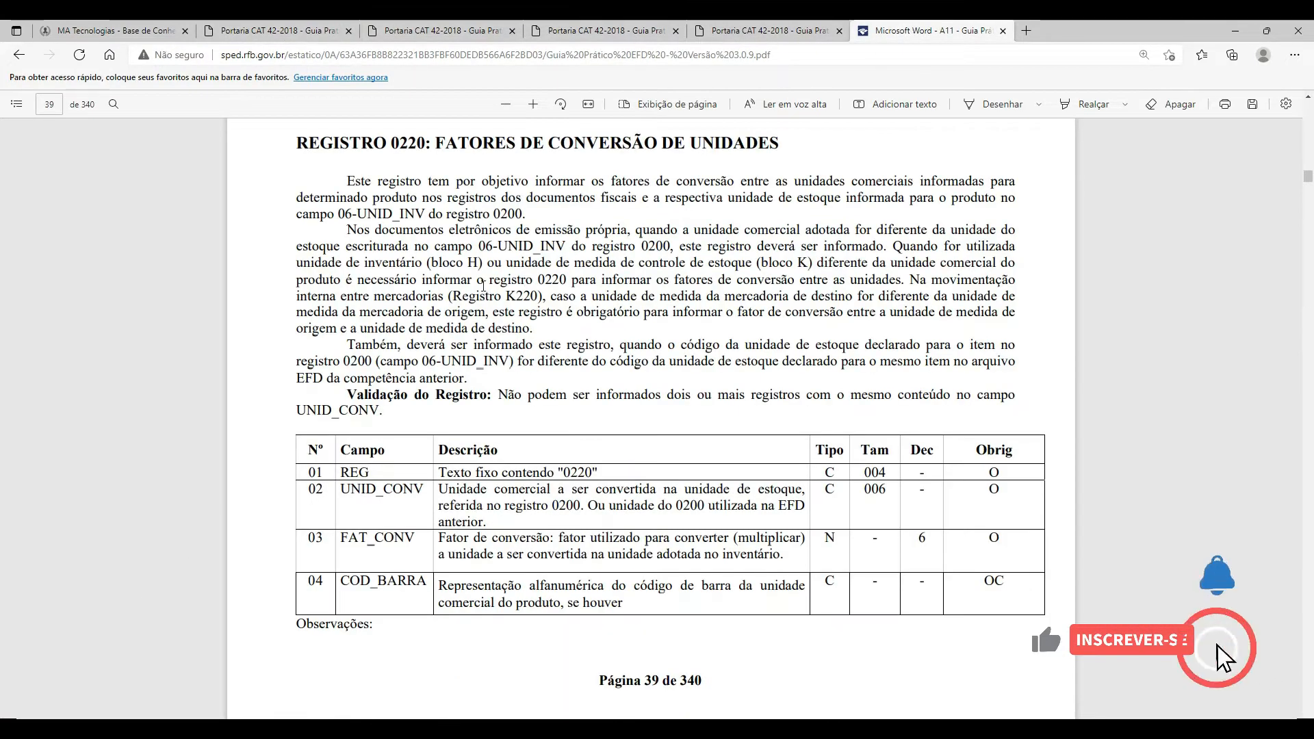
{"action": "left_click_drag", "start_coordinate": [680, 184], "coordinate": [925, 185]}
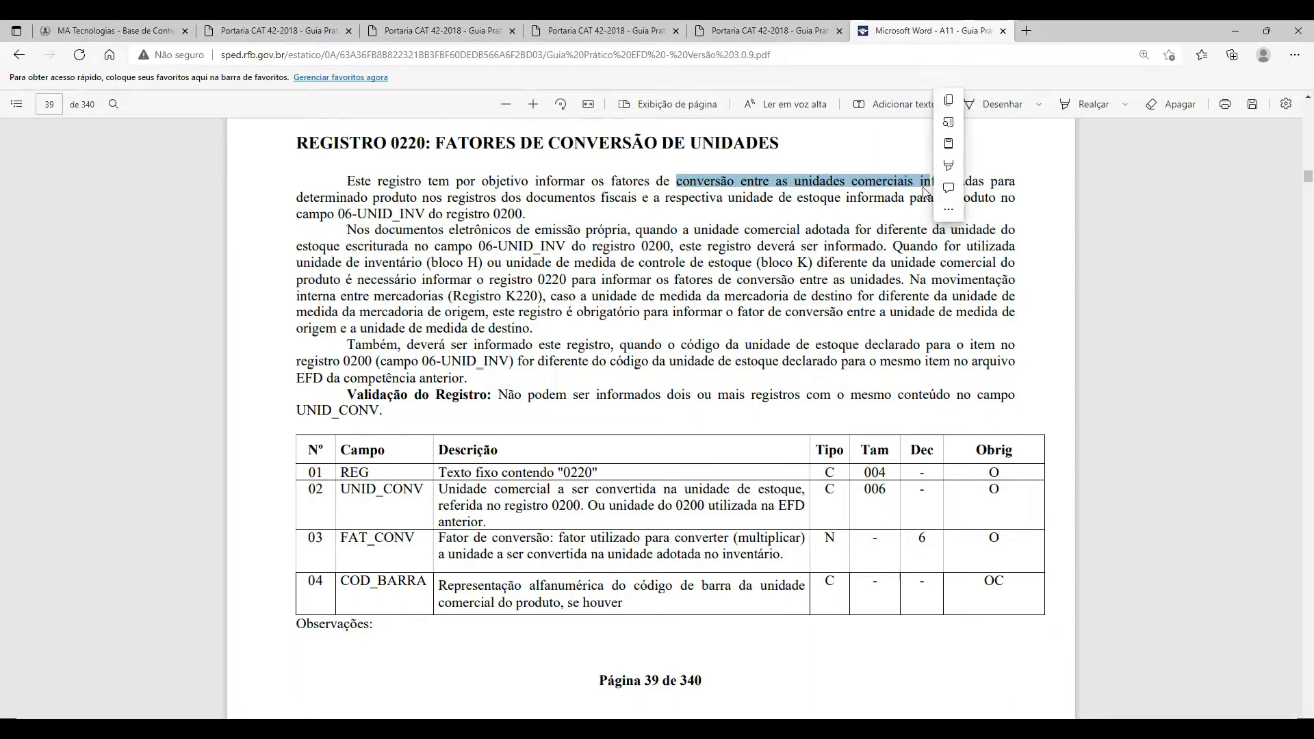
{"action": "left_click_drag", "start_coordinate": [479, 246], "coordinate": [566, 247]}
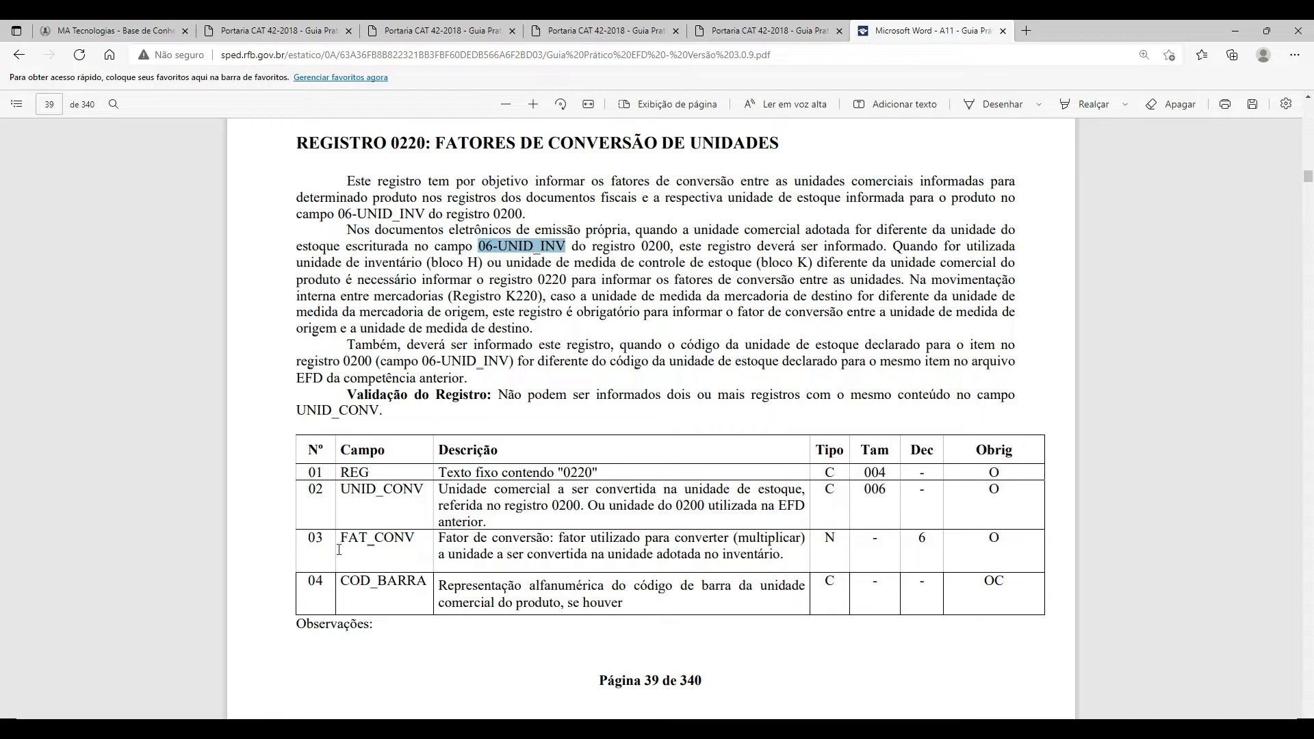
{"action": "left_click_drag", "start_coordinate": [338, 544], "coordinate": [793, 562]}
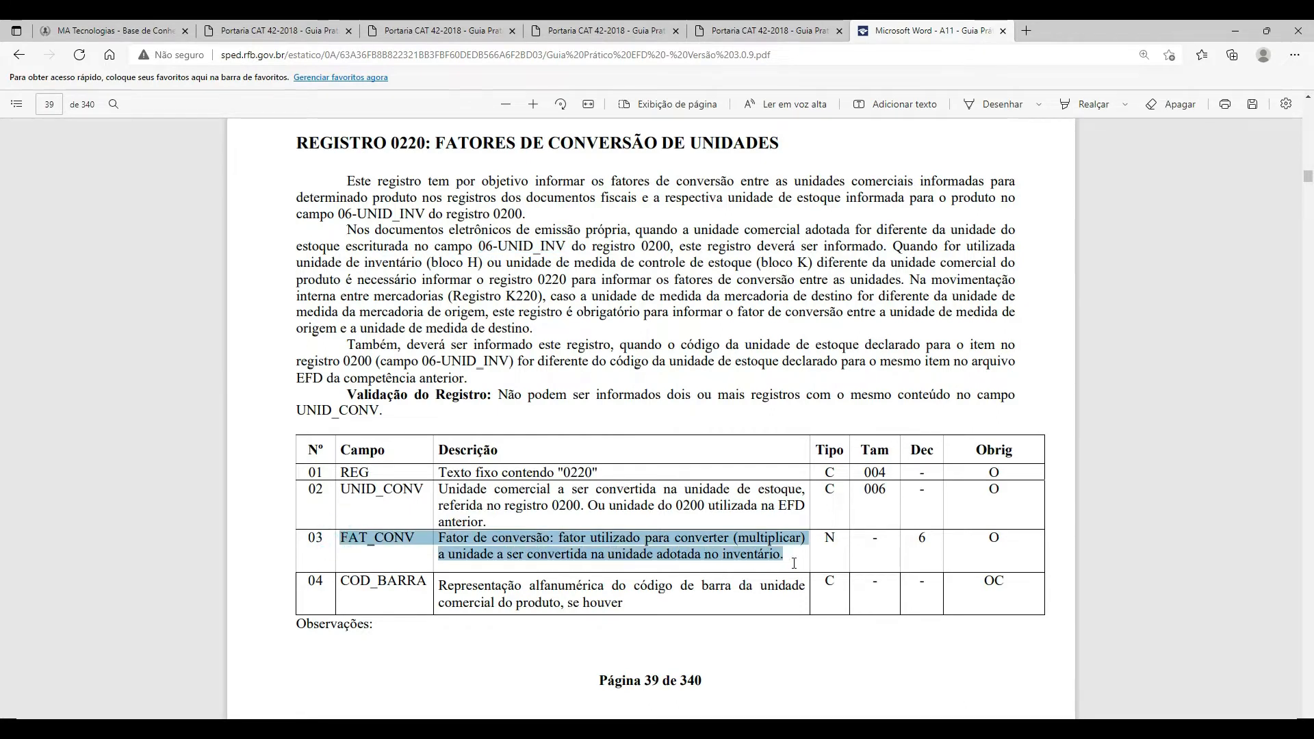
Open the CAT 42/2018 - SP guide PDF from the Módulo Editor PLUS section of the MA Tecnologias knowledge base.
{"action": "left_click", "coordinate": [155, 35]}
{"action": "scroll", "coordinate": [544, 401], "scroll_direction": "down", "scroll_amount": 10}
{"action": "scroll", "coordinate": [240, 390], "scroll_direction": "up", "scroll_amount": 2}
{"action": "left_click_drag", "start_coordinate": [240, 389], "coordinate": [607, 478]}
{"action": "left_click", "coordinate": [667, 418]}
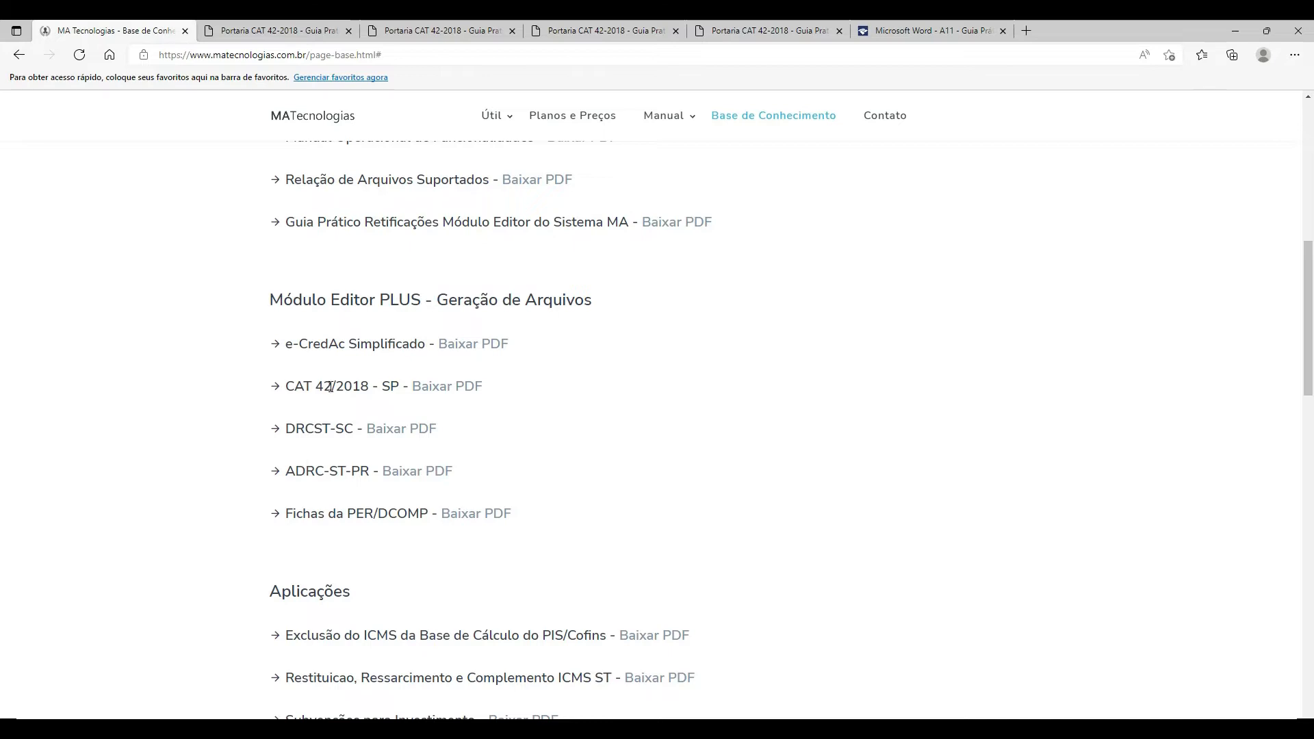
{"action": "left_click", "coordinate": [433, 388]}
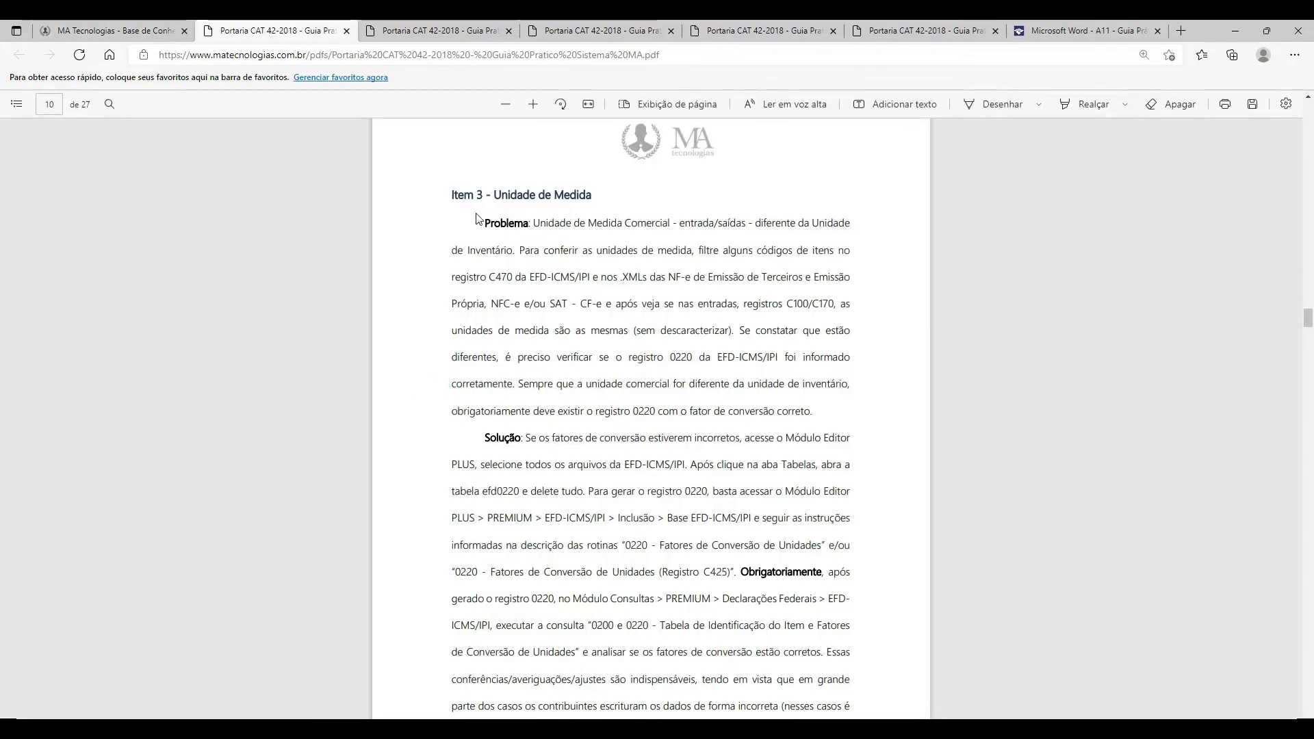
Read Item 3 - Unidade de Medida in the CAT 42-2018 guide, highlighting its title and the Problema paragraph.
{"action": "left_click_drag", "start_coordinate": [454, 192], "coordinate": [593, 196]}
{"action": "left_click", "coordinate": [673, 315]}
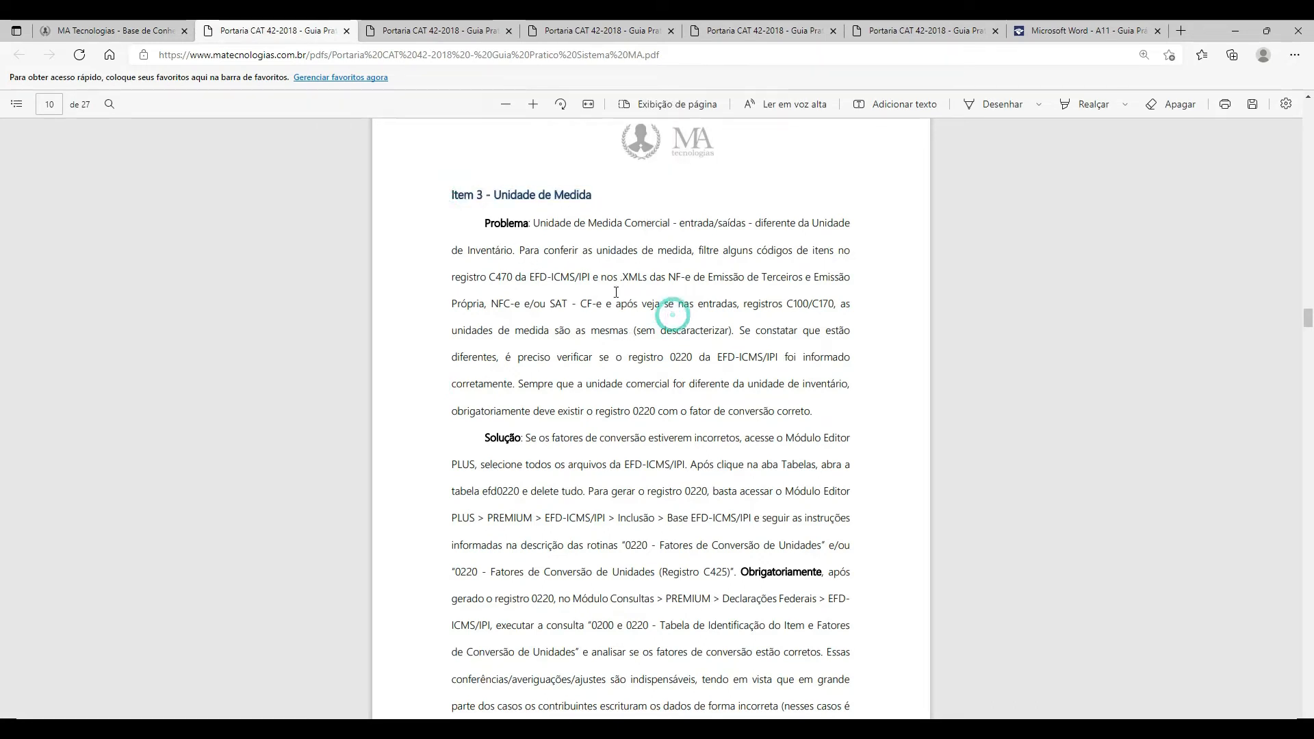
{"action": "double_click", "coordinate": [682, 223]}
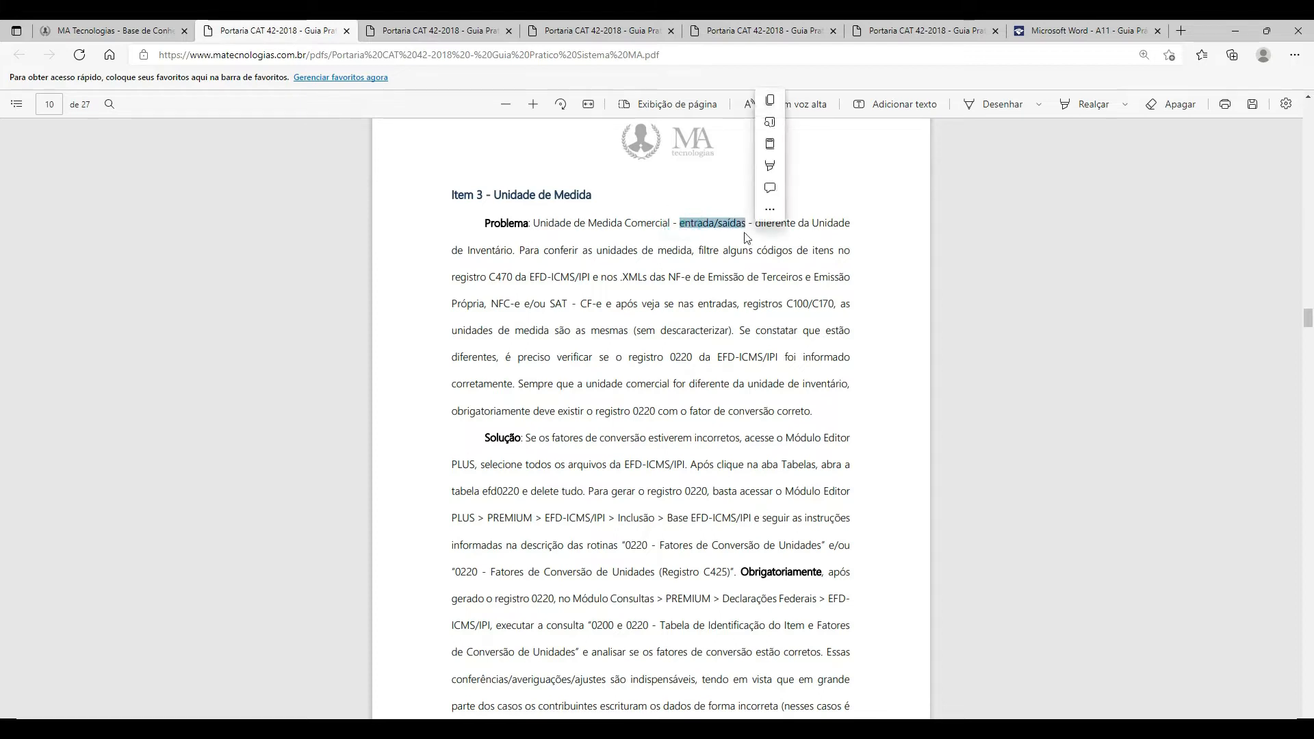
{"action": "double_click", "coordinate": [480, 251]}
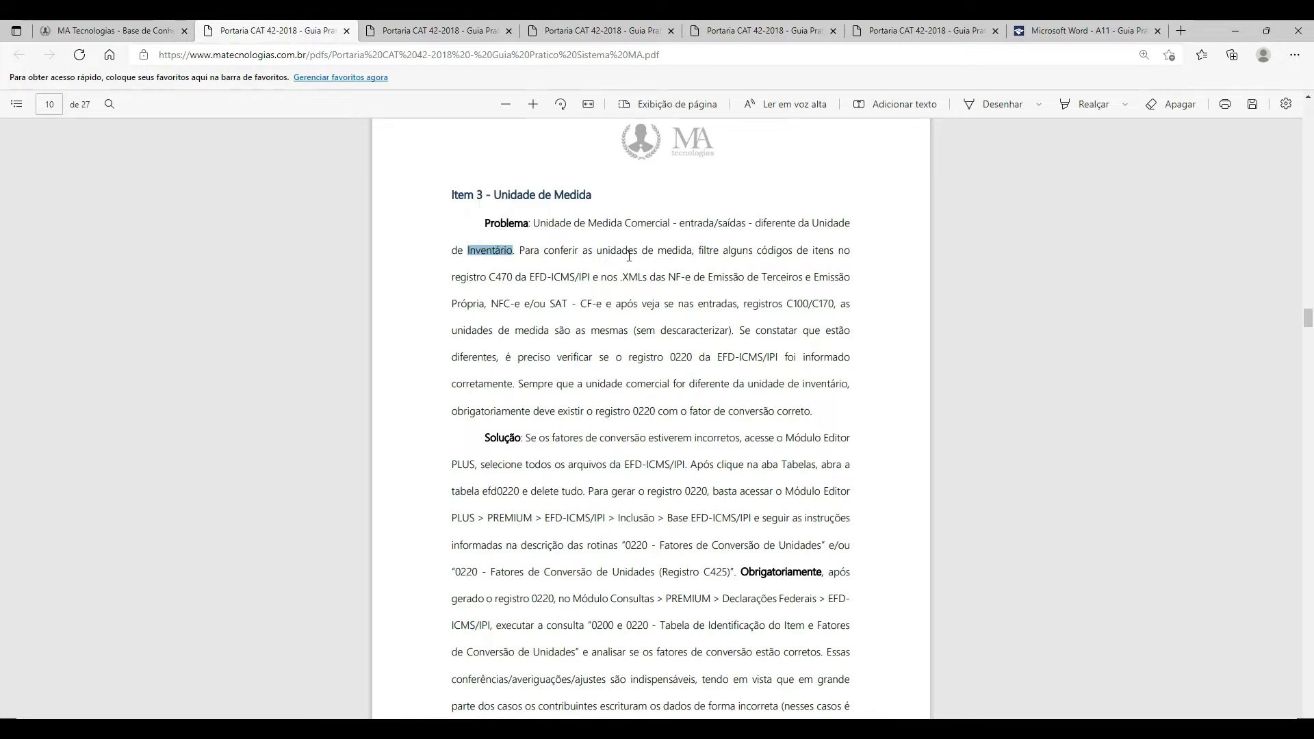
{"action": "left_click_drag", "start_coordinate": [539, 250], "coordinate": [696, 339]}
{"action": "left_click", "coordinate": [696, 338]}
{"action": "left_click_drag", "start_coordinate": [484, 274], "coordinate": [813, 412]}
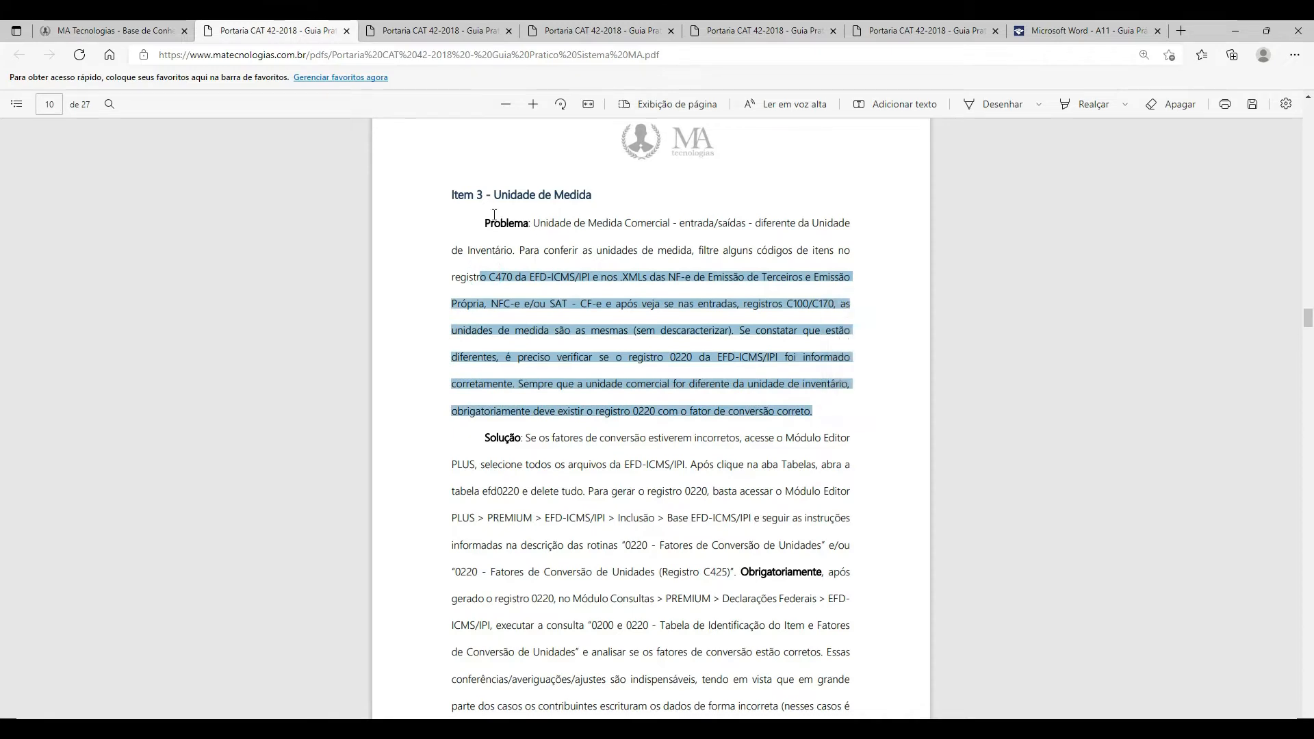
{"action": "left_click_drag", "start_coordinate": [481, 220], "coordinate": [815, 412]}
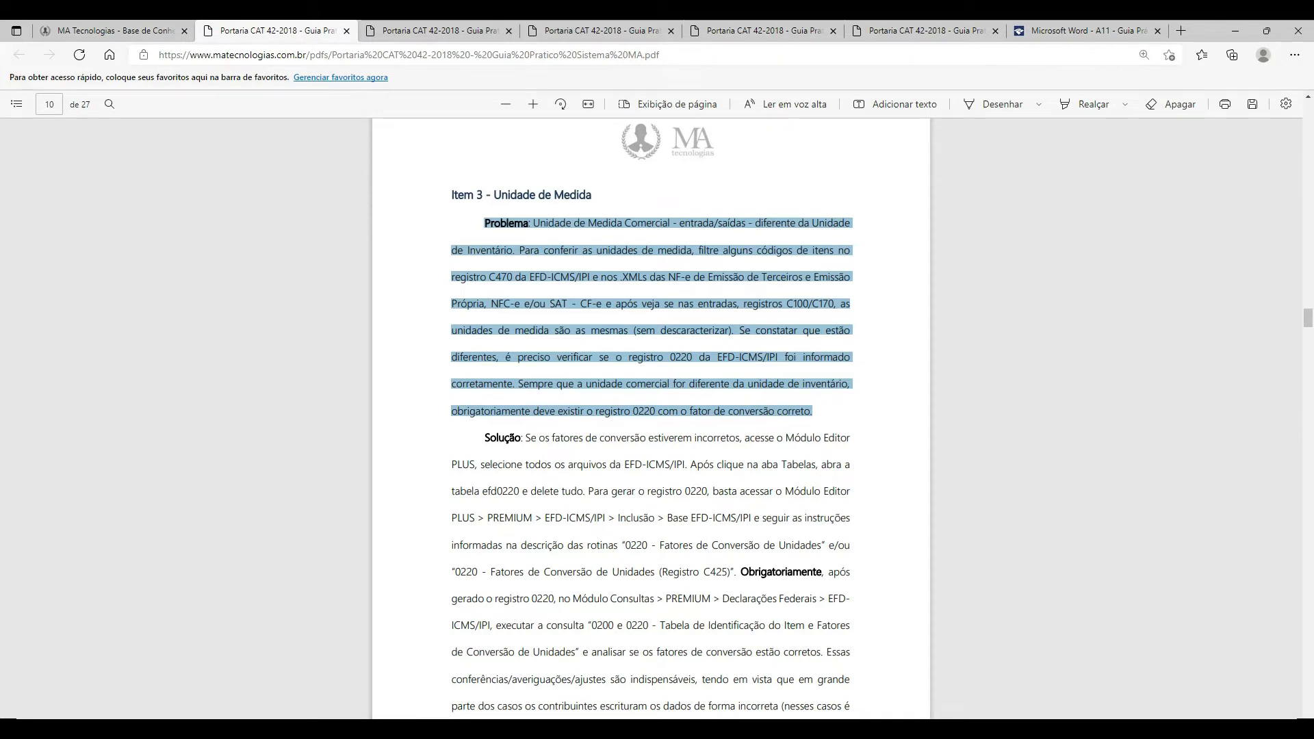
Switch to Sistema MA and go to the premium EFD - ICMS/IPI queries under Declarações Federais.
{"action": "mouse_move", "coordinate": [521, 729]}
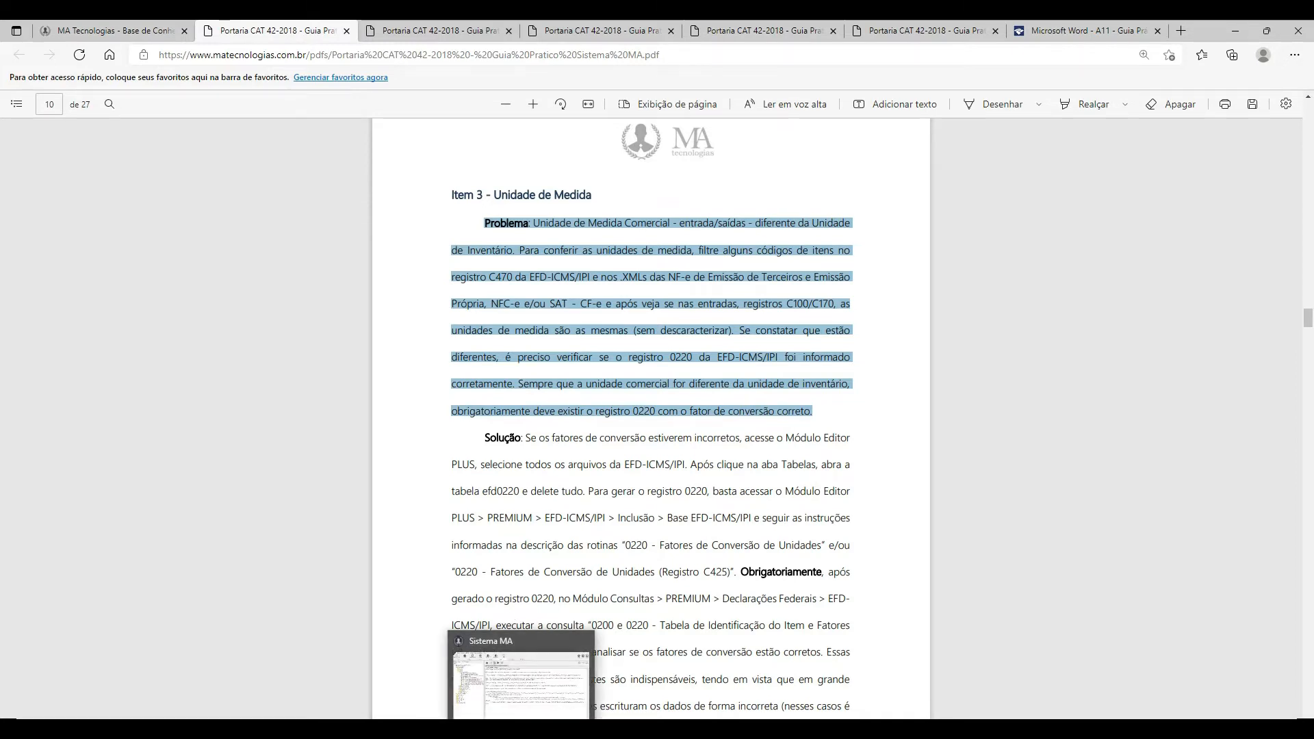
{"action": "left_click", "coordinate": [510, 702]}
{"action": "left_click", "coordinate": [373, 101]}
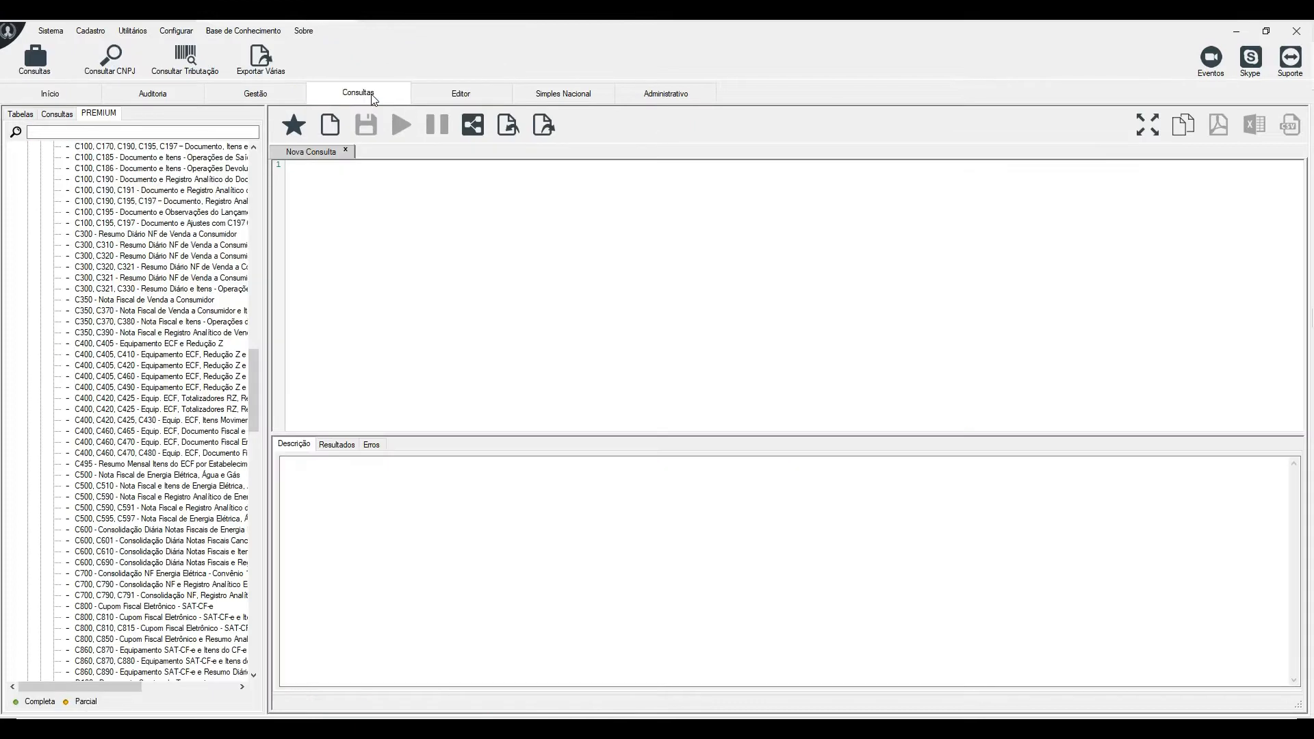
{"action": "left_click_drag", "start_coordinate": [256, 396], "coordinate": [247, 169]}
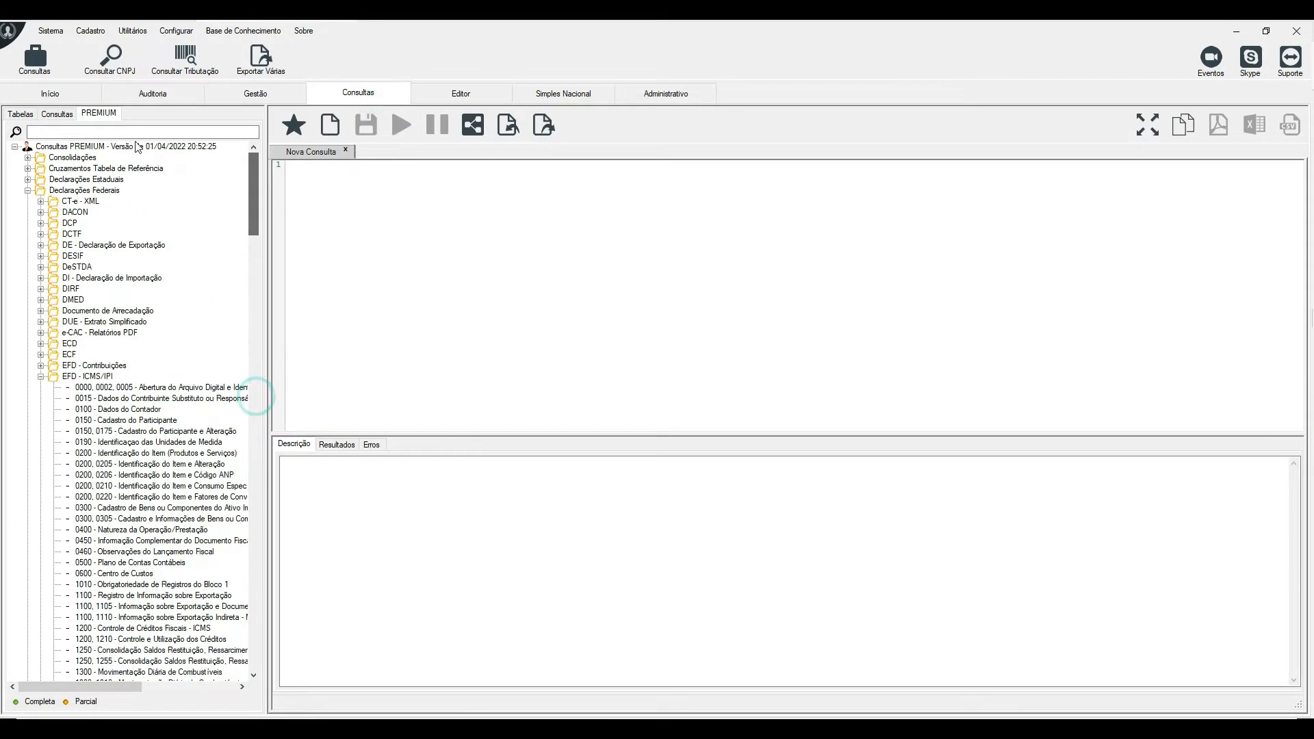
{"action": "left_click", "coordinate": [86, 191]}
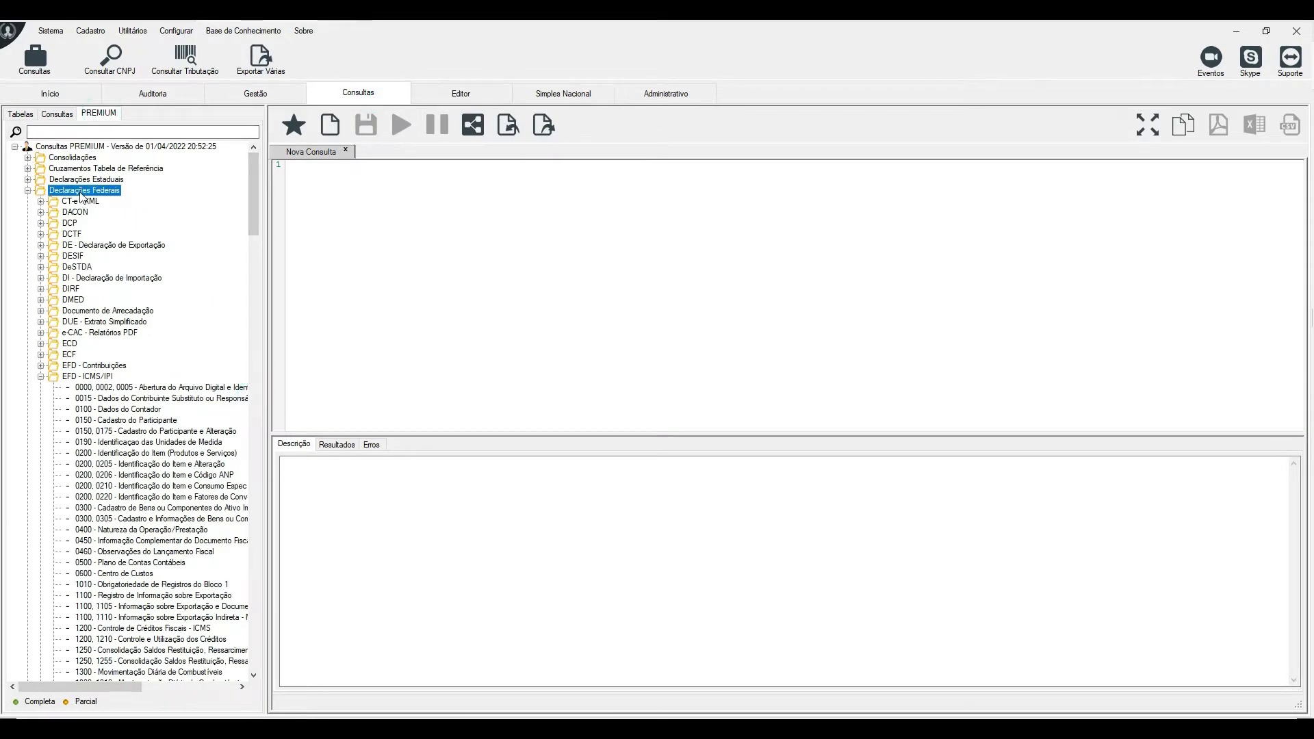
{"action": "left_click", "coordinate": [103, 376]}
Open and run the query "C100, C170 - Documento e Itens - Nota Fiscal".
{"action": "scroll", "coordinate": [169, 375], "scroll_direction": "down", "scroll_amount": 5}
{"action": "scroll", "coordinate": [170, 375], "scroll_direction": "down", "scroll_amount": 17}
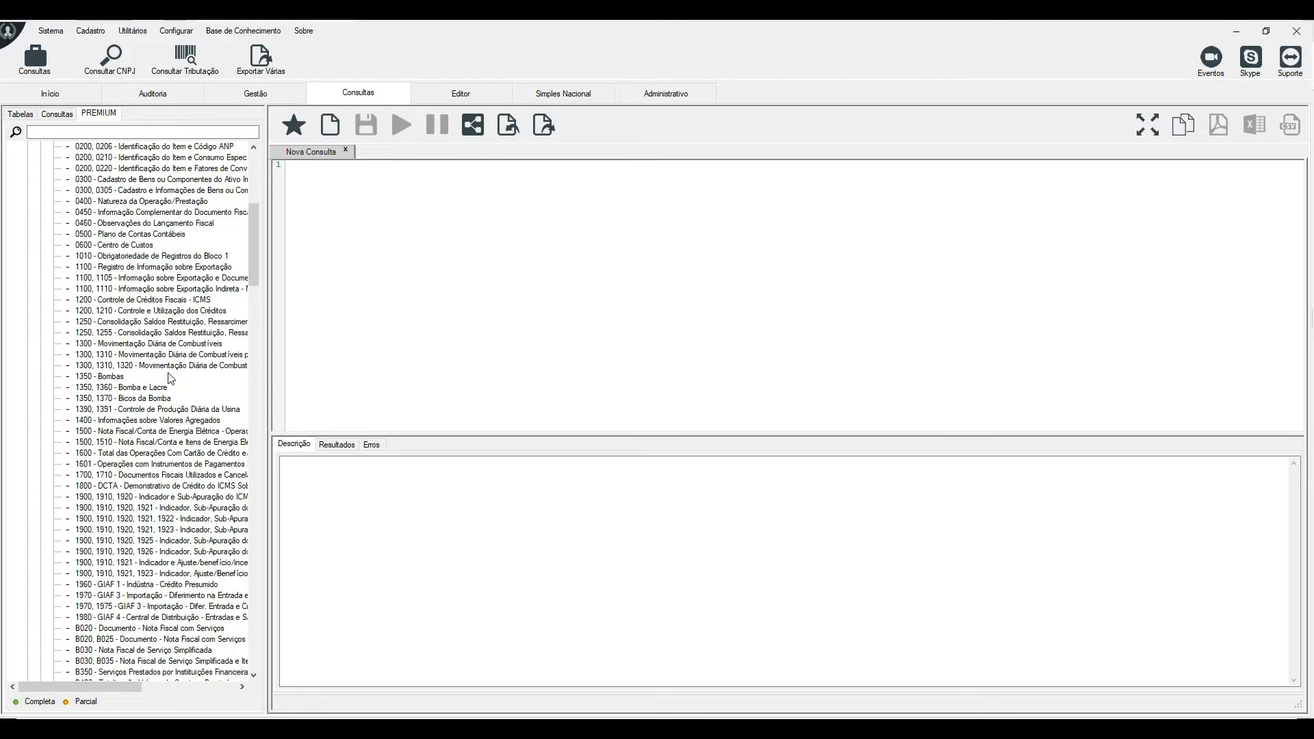
{"action": "scroll", "coordinate": [170, 384], "scroll_direction": "down", "scroll_amount": 2}
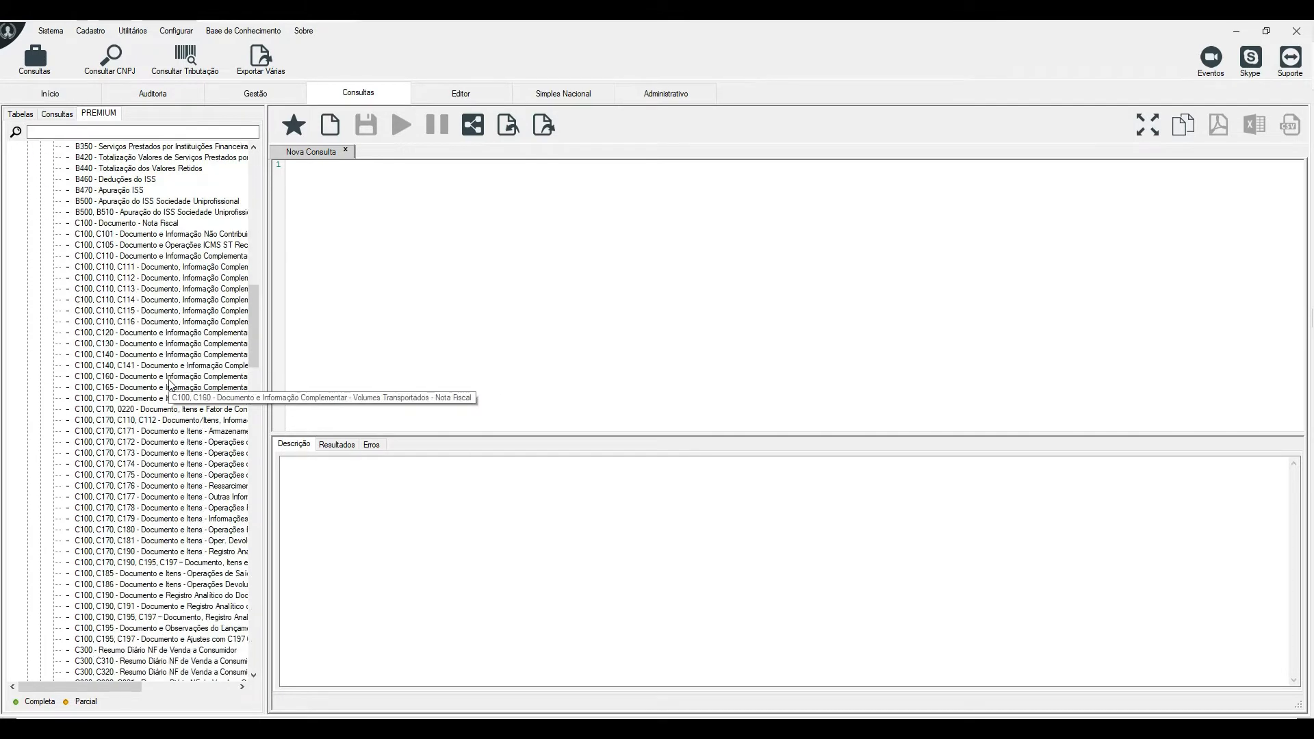
{"action": "double_click", "coordinate": [135, 399]}
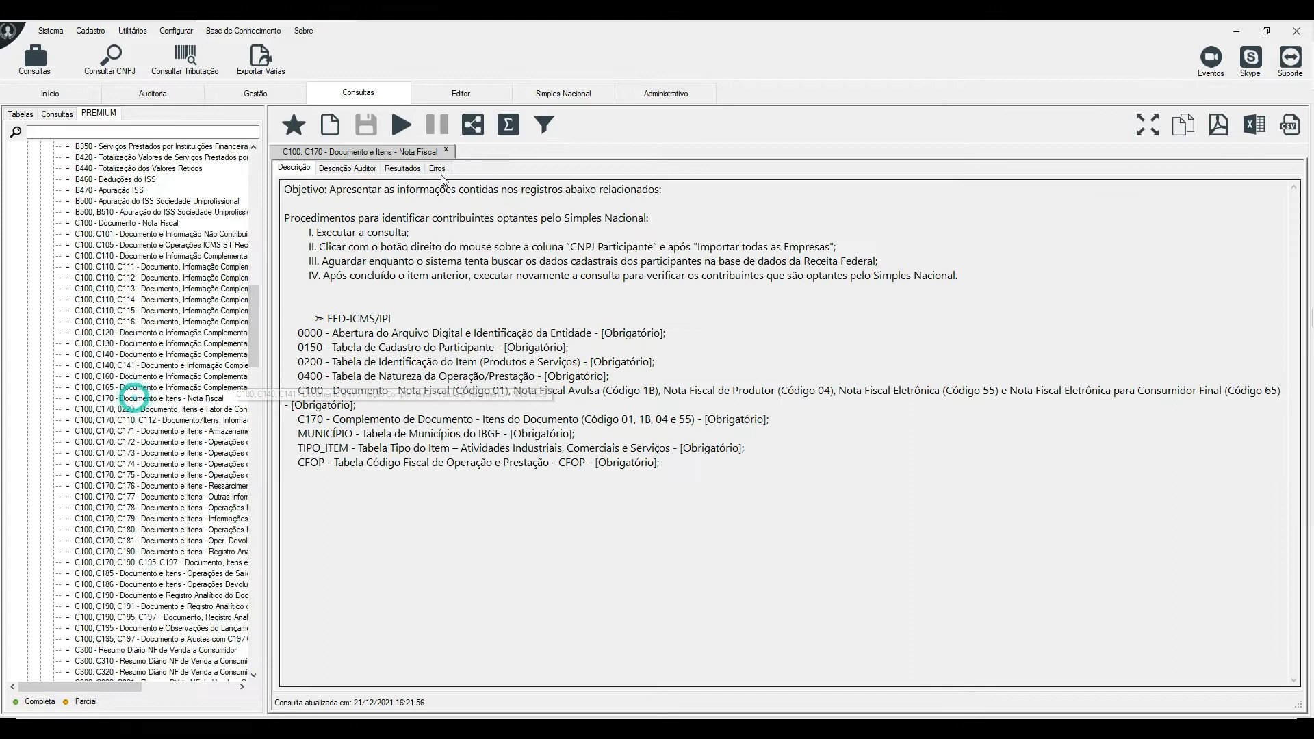
{"action": "left_click", "coordinate": [402, 125]}
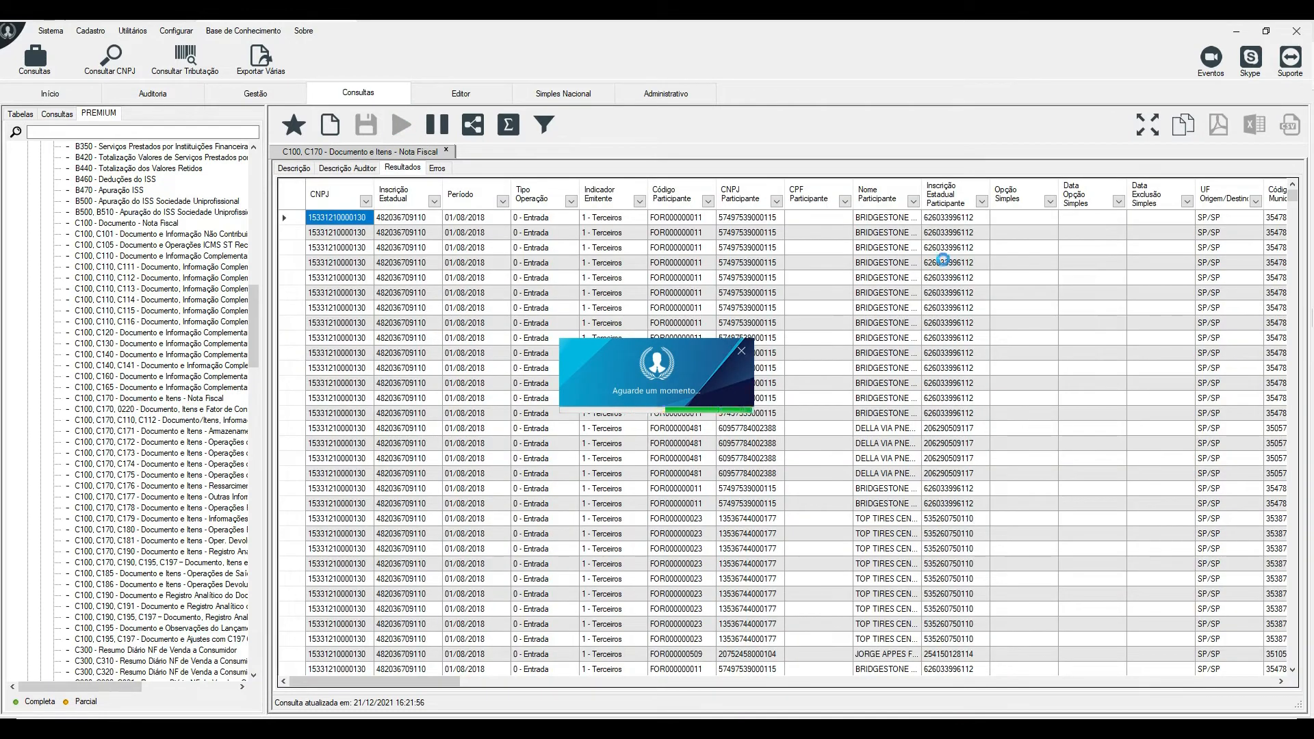
Examine the Unidade Medida column in the C100, C170 query results, selecting its cells in the first rows.
{"action": "key", "text": "Right"}
{"action": "key", "text": "Right"}
{"action": "key", "text": "Right"}
{"action": "key", "text": "Right"}
{"action": "key", "text": "Right"}
{"action": "key", "text": "Right"}
{"action": "key", "text": "Right"}
{"action": "key", "text": "Right"}
{"action": "key", "text": "Right"}
{"action": "key", "text": "Right"}
{"action": "key", "text": "Right"}
{"action": "key", "text": "Right"}
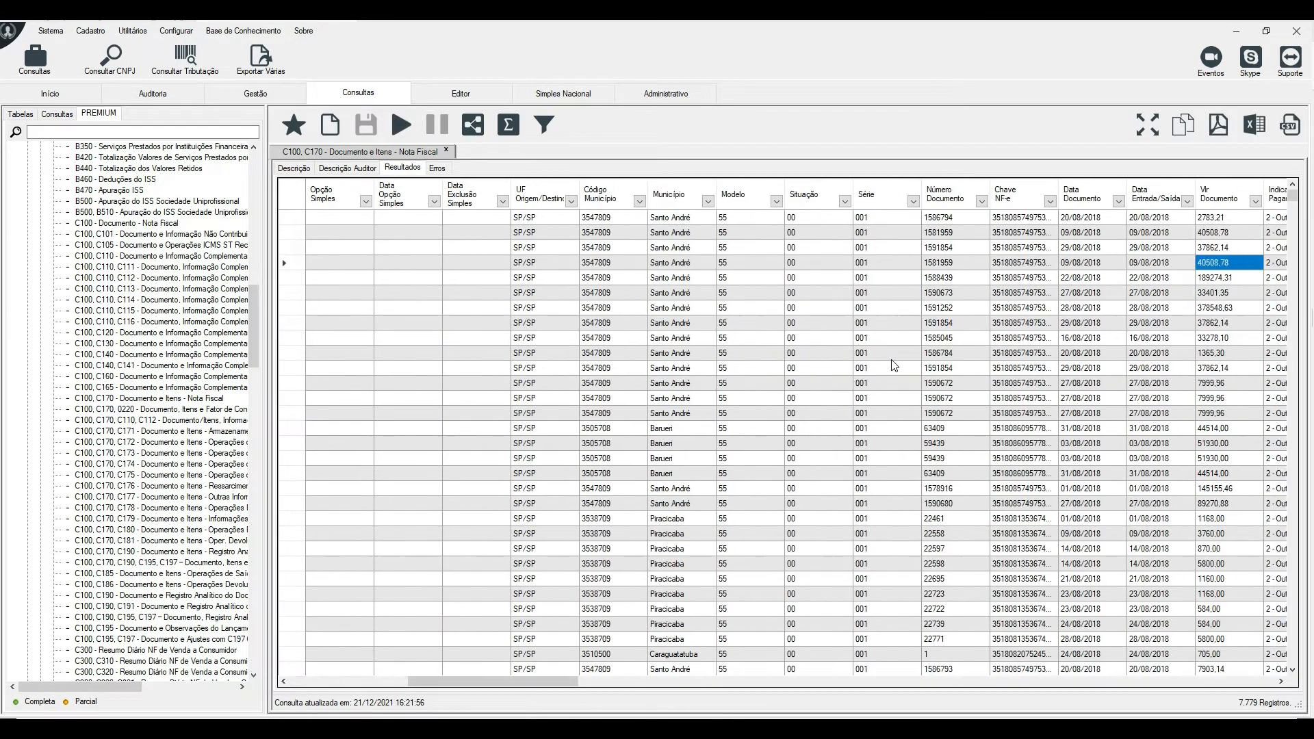
{"action": "key", "text": "Right"}
{"action": "key", "text": "Right"}
{"action": "key", "text": "Right"}
{"action": "key", "text": "Right"}
{"action": "key", "text": "Right"}
{"action": "key", "text": "Right"}
{"action": "key", "text": "Right"}
{"action": "key", "text": "Right"}
{"action": "key", "text": "Right"}
{"action": "key", "text": "Right"}
{"action": "key", "text": "Right"}
{"action": "key", "text": "Right"}
{"action": "key", "text": "Right"}
{"action": "key", "text": "Right"}
{"action": "key", "text": "Right"}
{"action": "key", "text": "Right"}
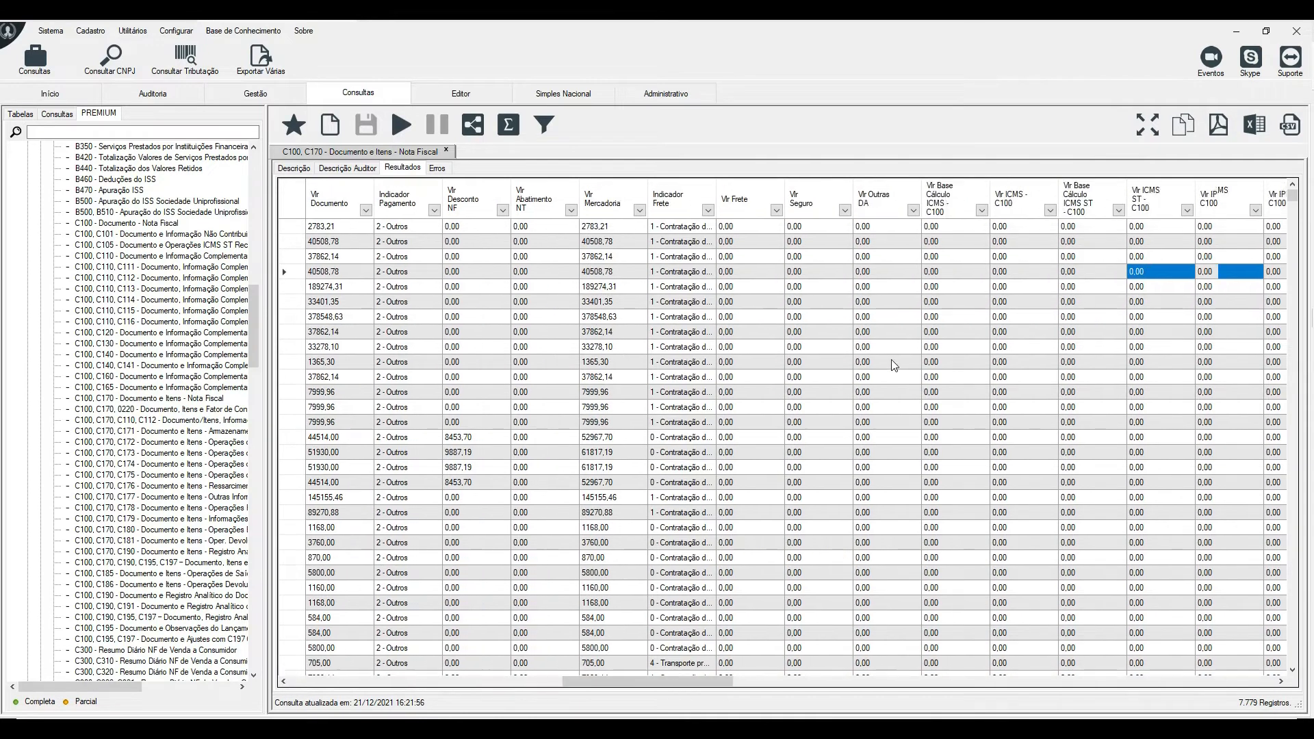
{"action": "key", "text": "Right"}
{"action": "key", "text": "Right"}
{"action": "key", "text": "Right"}
{"action": "key", "text": "Right"}
{"action": "key", "text": "Right"}
{"action": "key", "text": "Right"}
{"action": "key", "text": "Right"}
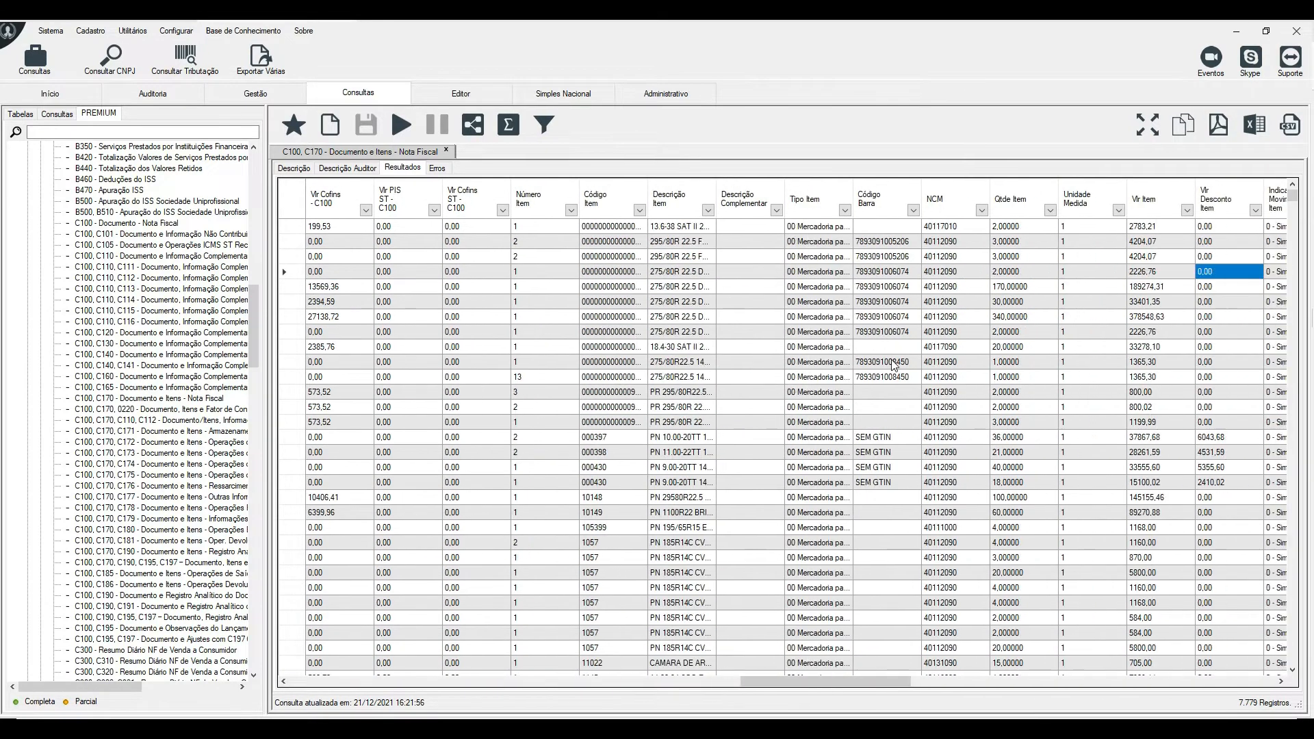
{"action": "left_click", "coordinate": [810, 225]}
{"action": "left_click_drag", "start_coordinate": [810, 225], "coordinate": [814, 602]}
Open the ECF queries "C400, C460, C470" (document items) and "C400, C420, C425" (daily item movement summary).
{"action": "left_click_drag", "start_coordinate": [253, 306], "coordinate": [257, 383]}
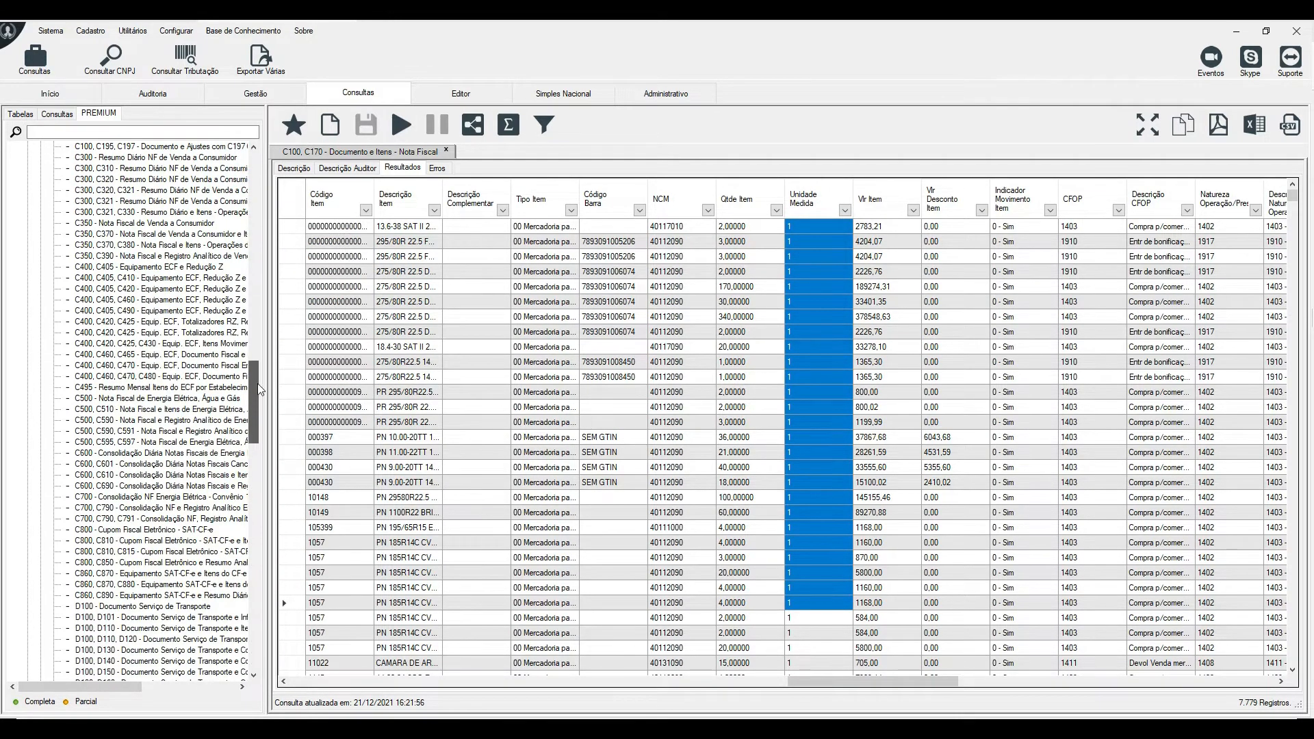
{"action": "left_click", "coordinate": [155, 368]}
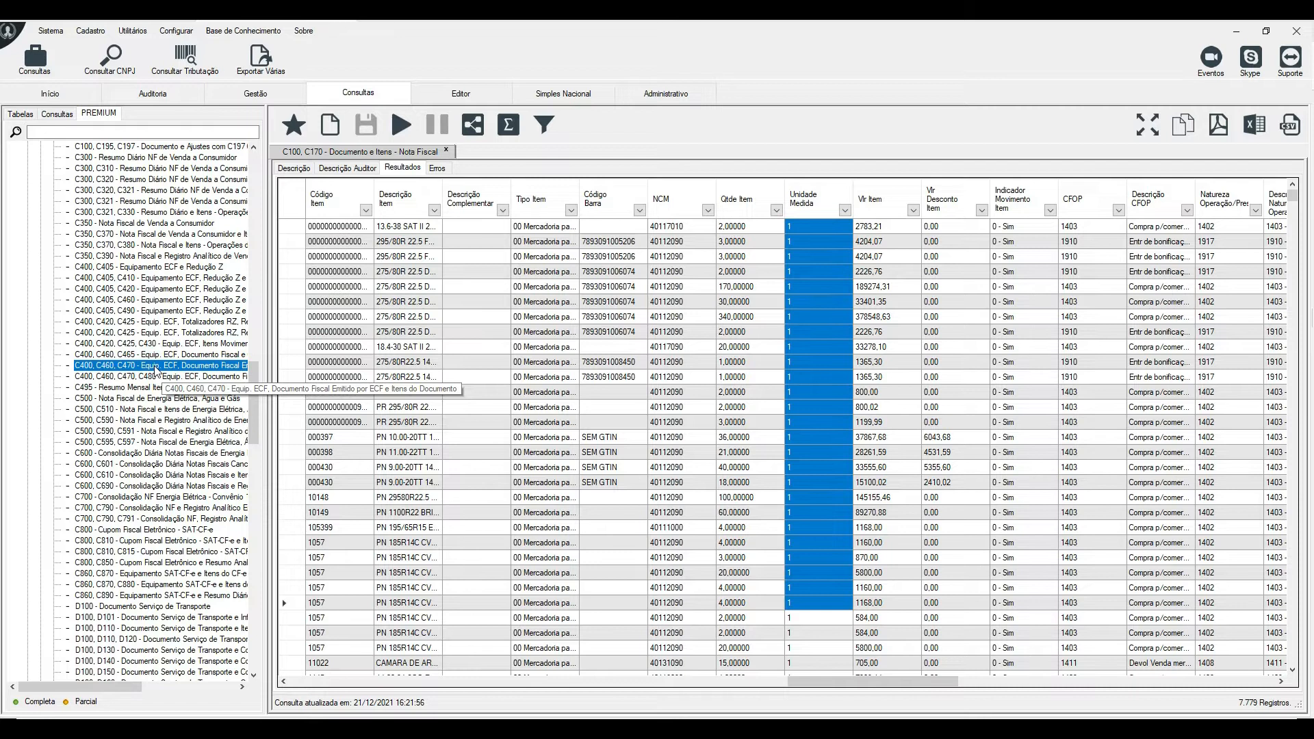
{"action": "double_click", "coordinate": [150, 370]}
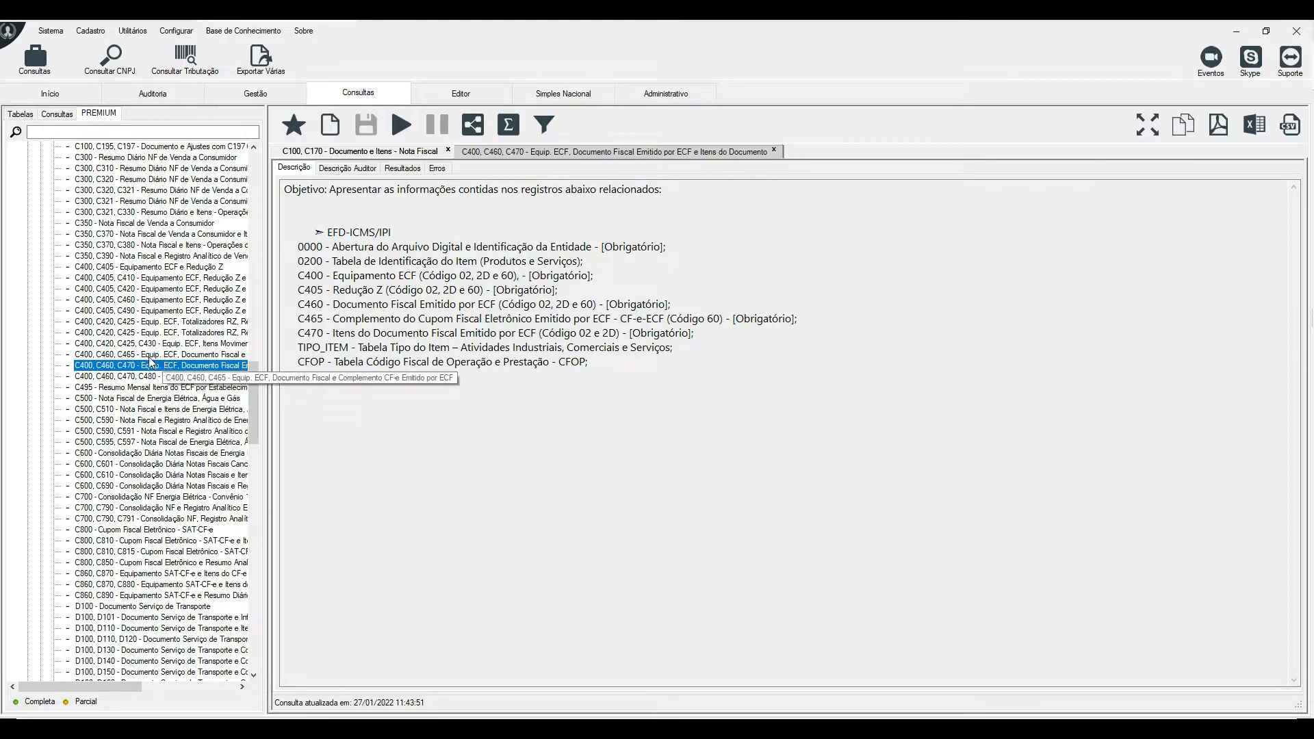
{"action": "double_click", "coordinate": [141, 334]}
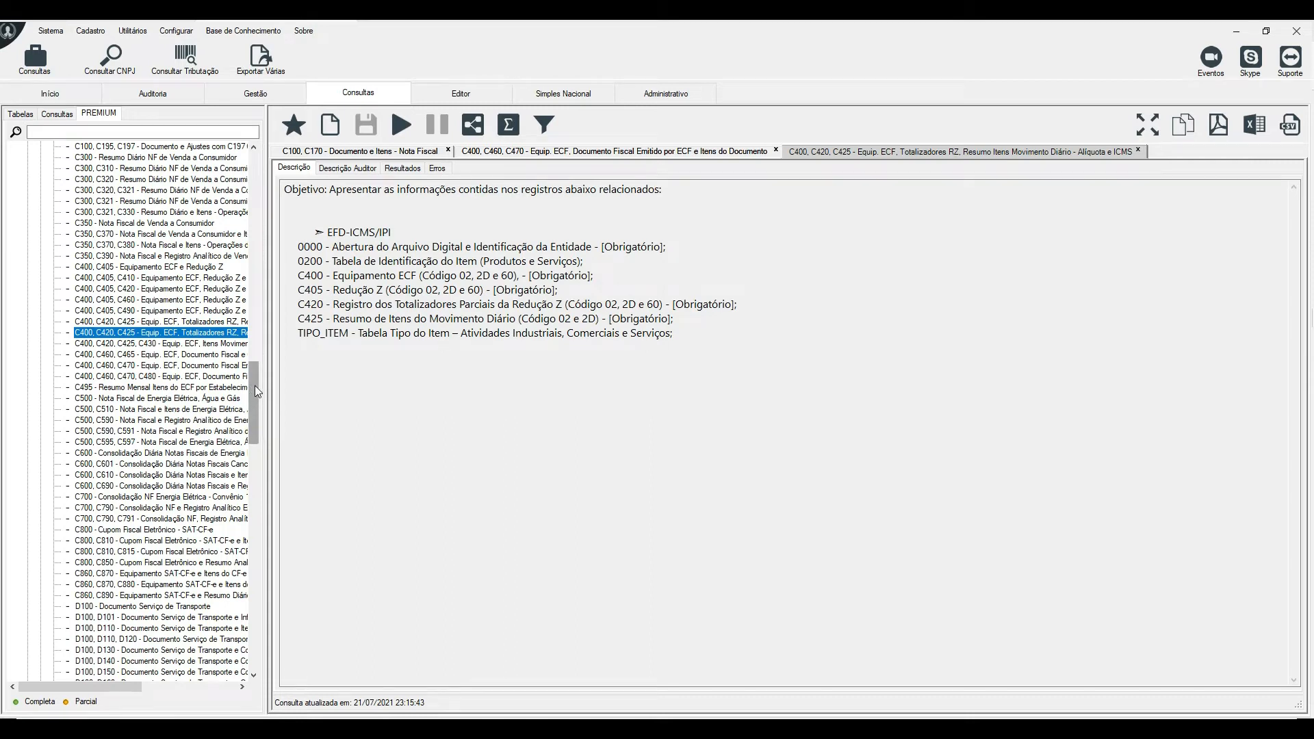
Open the SAT queries "C860, C870 - Equipamento SAT-CF-e e Itens do CF-e" and "C800 - Cupom Fiscal Eletrônico - SAT-CF-e".
{"action": "scroll", "coordinate": [159, 438], "scroll_direction": "down", "scroll_amount": 4}
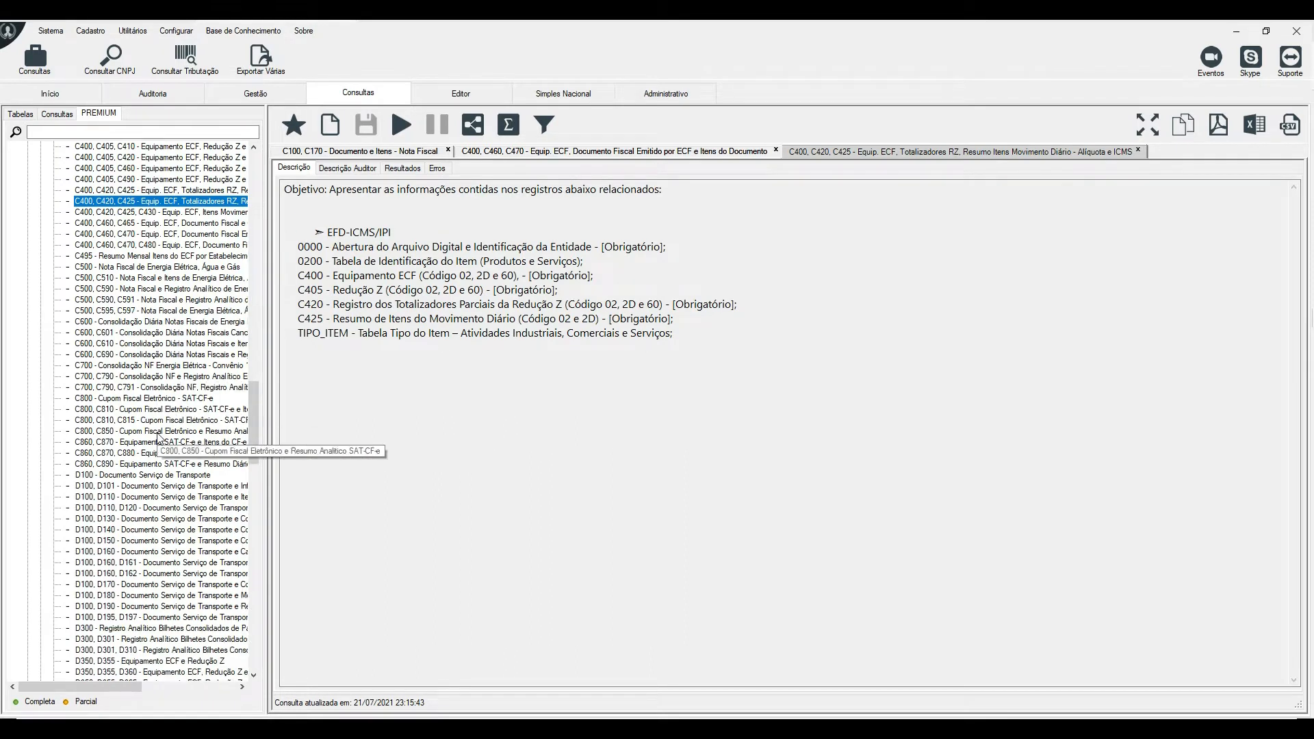
{"action": "double_click", "coordinate": [144, 443]}
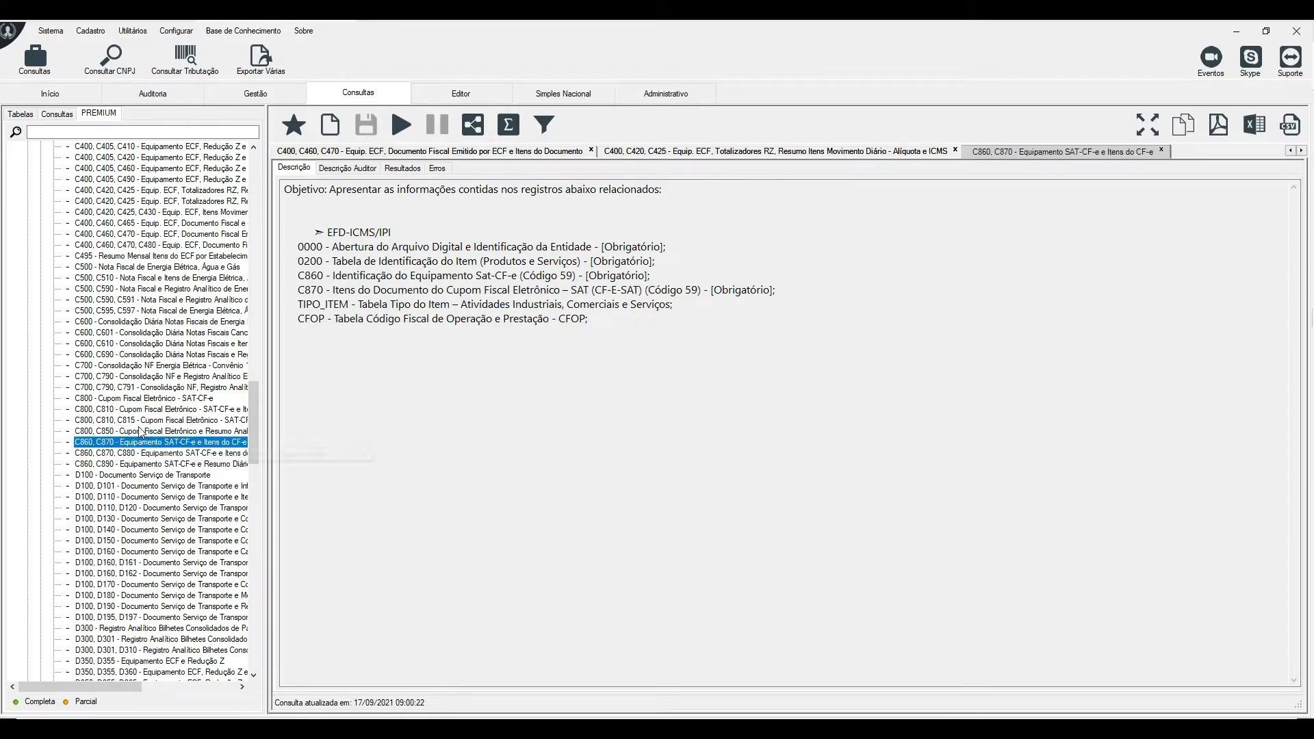
{"action": "double_click", "coordinate": [118, 398]}
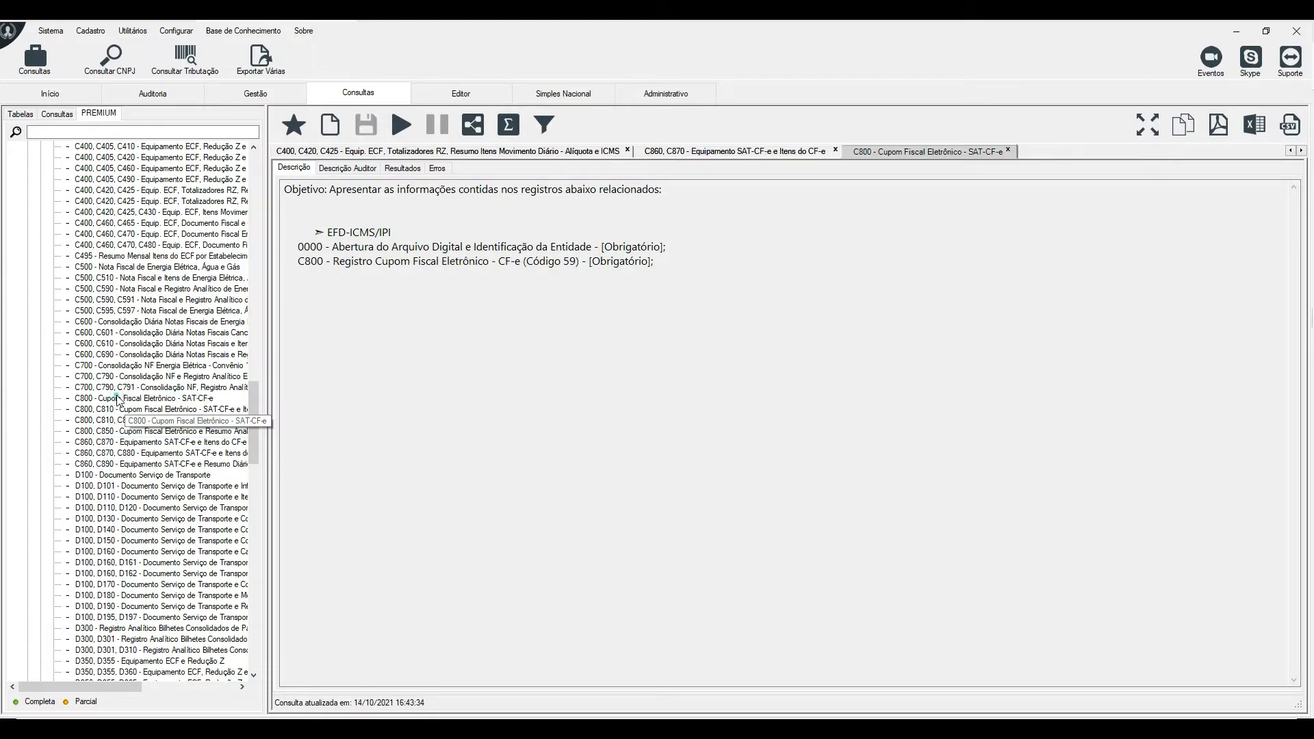
{"action": "left_click", "coordinate": [179, 399]}
Open the query "004 - CF-e Identificação, Detalhamento de Produtos e Tributos Incidentes - Completo" from SAT - CF-e - XML under Declarações Estaduais.
{"action": "left_click_drag", "start_coordinate": [255, 418], "coordinate": [304, 174]}
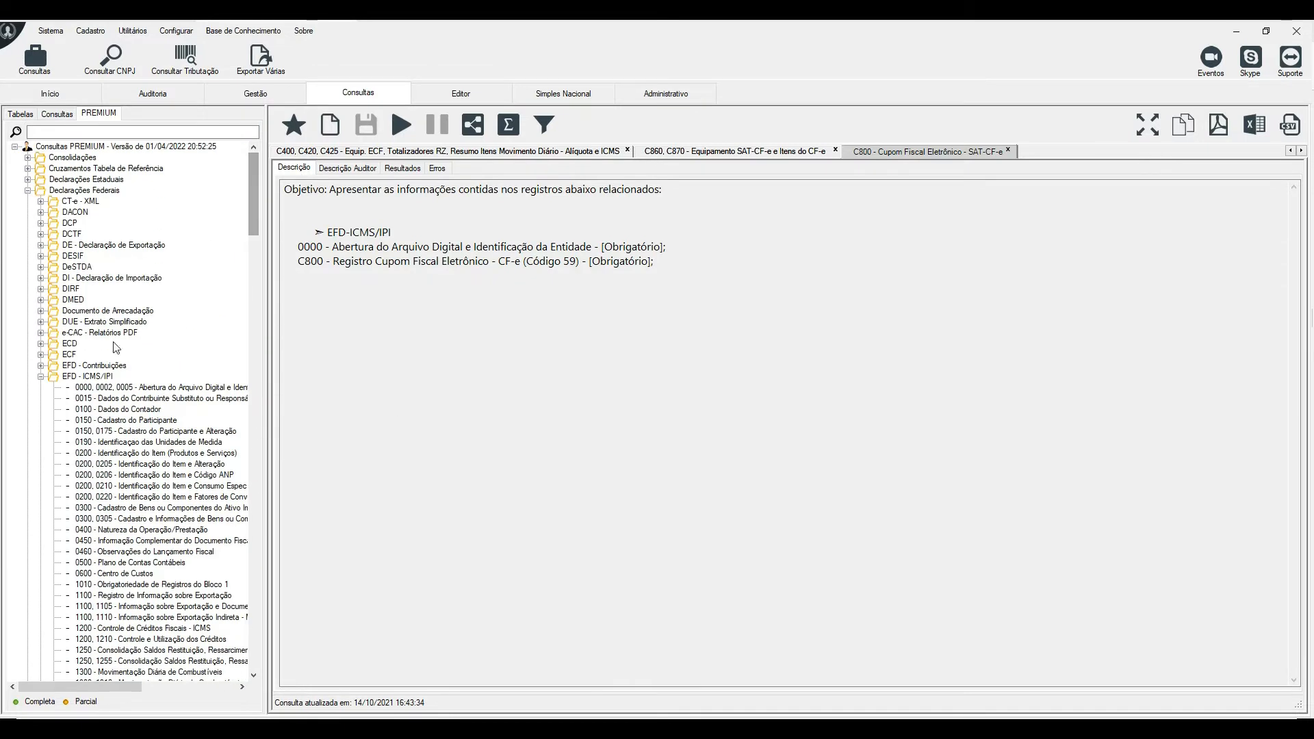
{"action": "left_click", "coordinate": [28, 180]}
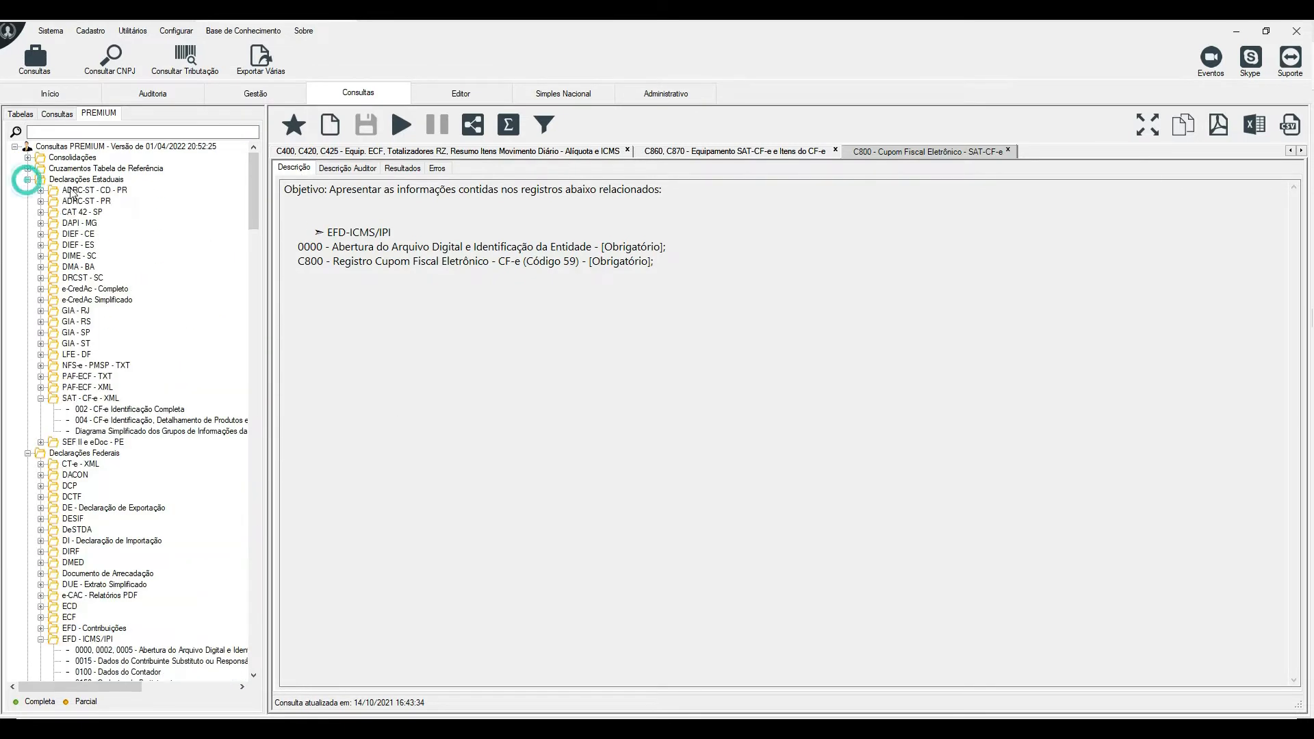
{"action": "left_click", "coordinate": [113, 423]}
{"action": "double_click", "coordinate": [114, 423]}
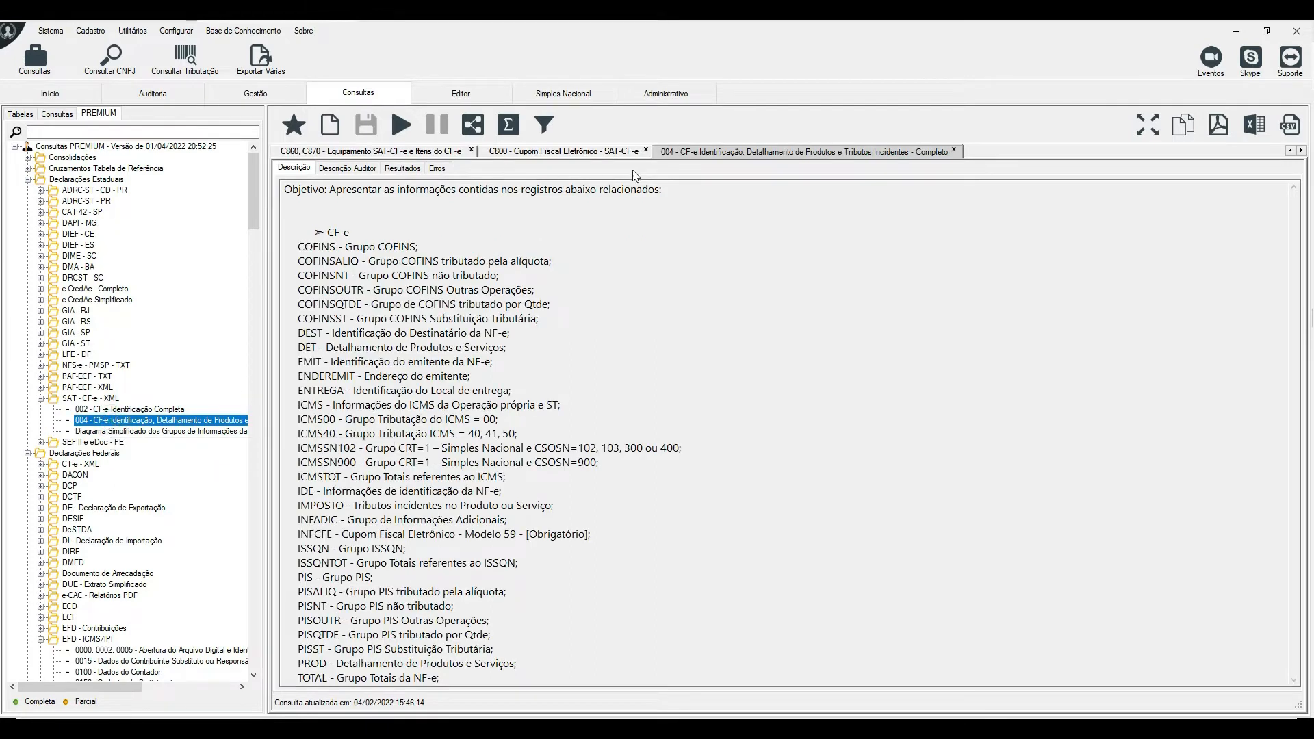
Return to the C100, C170 query results and select a cell in the CNPJ column.
{"action": "left_click_drag", "start_coordinate": [255, 184], "coordinate": [258, 520]}
{"action": "left_click", "coordinate": [1291, 151]}
{"action": "left_click", "coordinate": [1290, 151]}
{"action": "left_click", "coordinate": [1291, 152]}
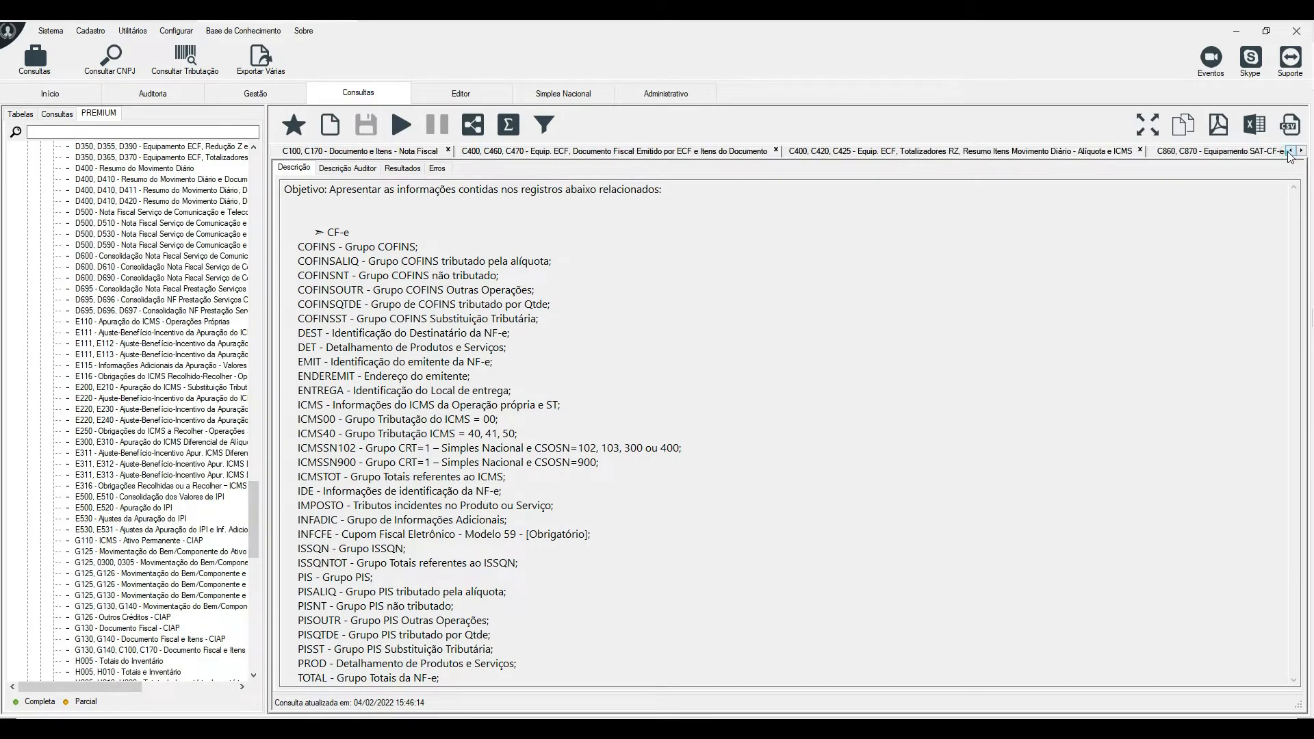
{"action": "left_click", "coordinate": [347, 151]}
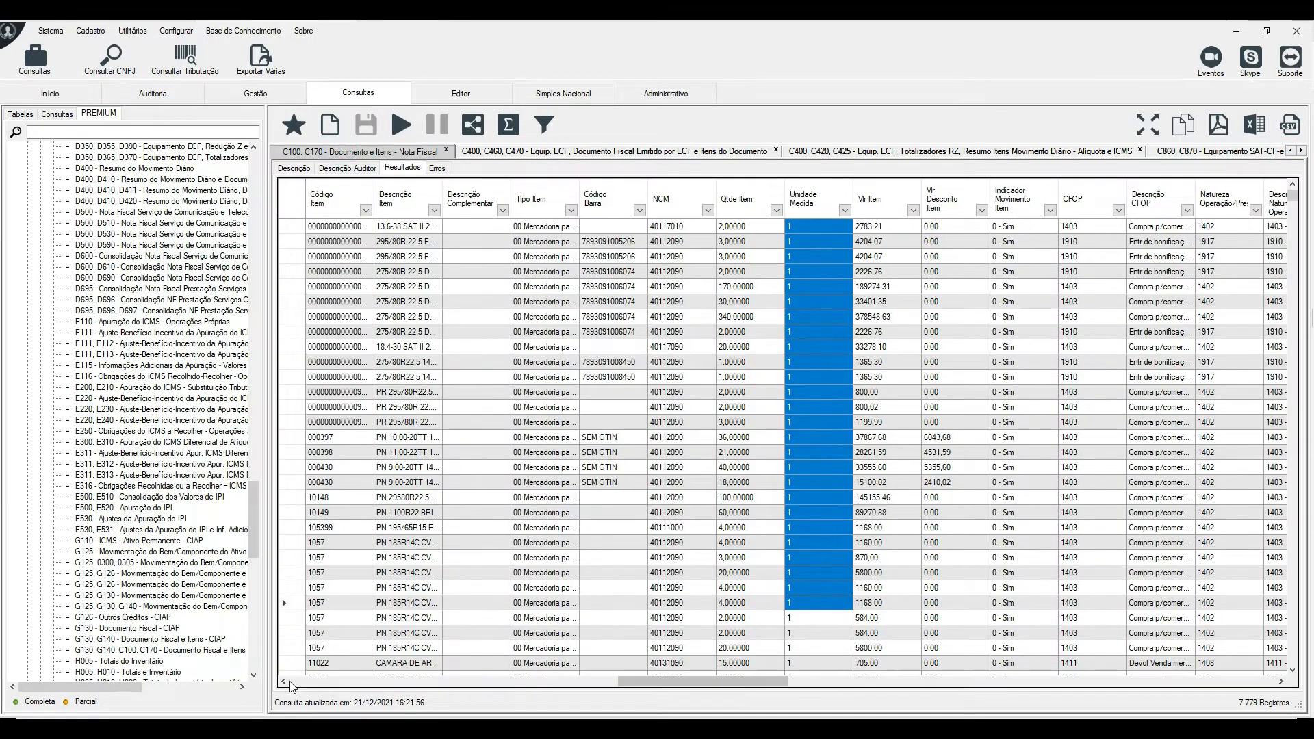
{"action": "left_click", "coordinate": [290, 682]}
{"action": "left_click", "coordinate": [332, 544]}
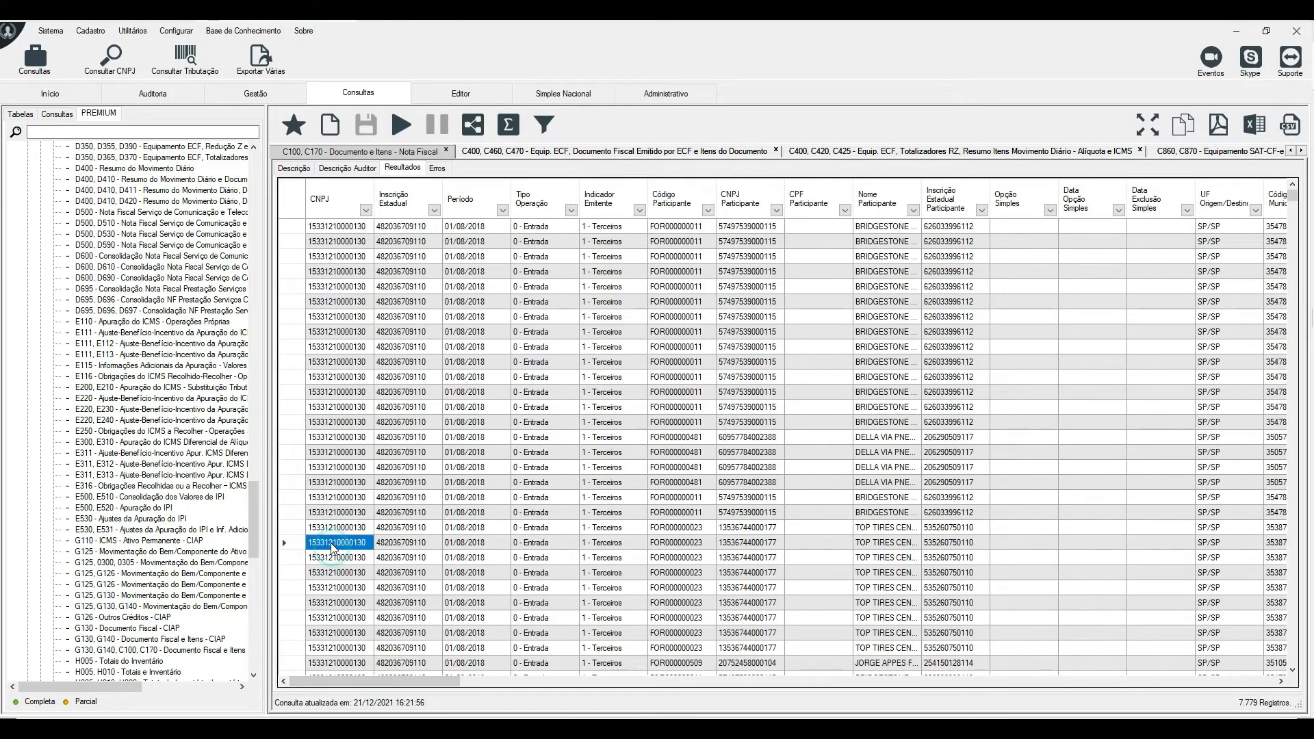
Copy the company's CNPJ and open the query "306 - Detalhamento de Produtos e Serviços e Tributos - Somente ICMS" under NF-e - NFC-e - XML.
{"action": "left_click_drag", "start_coordinate": [252, 500], "coordinate": [259, 587]}
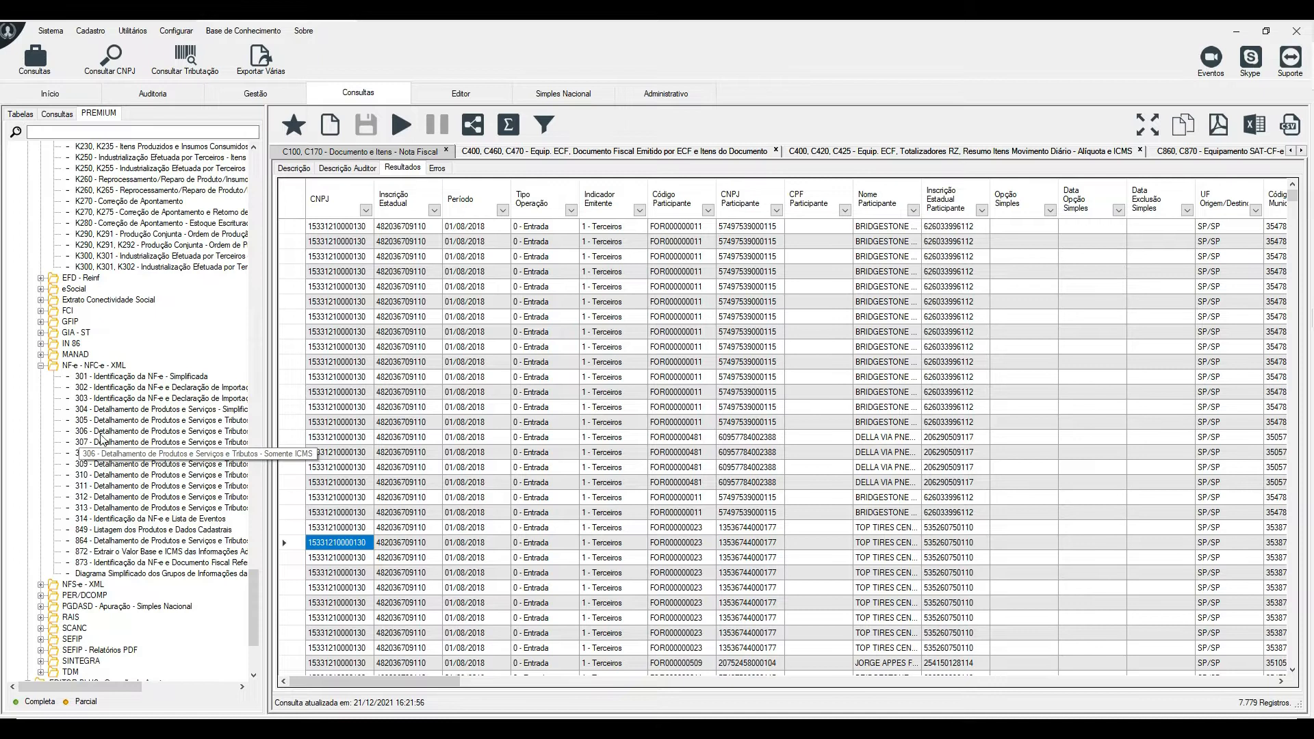
{"action": "left_click", "coordinate": [113, 420]}
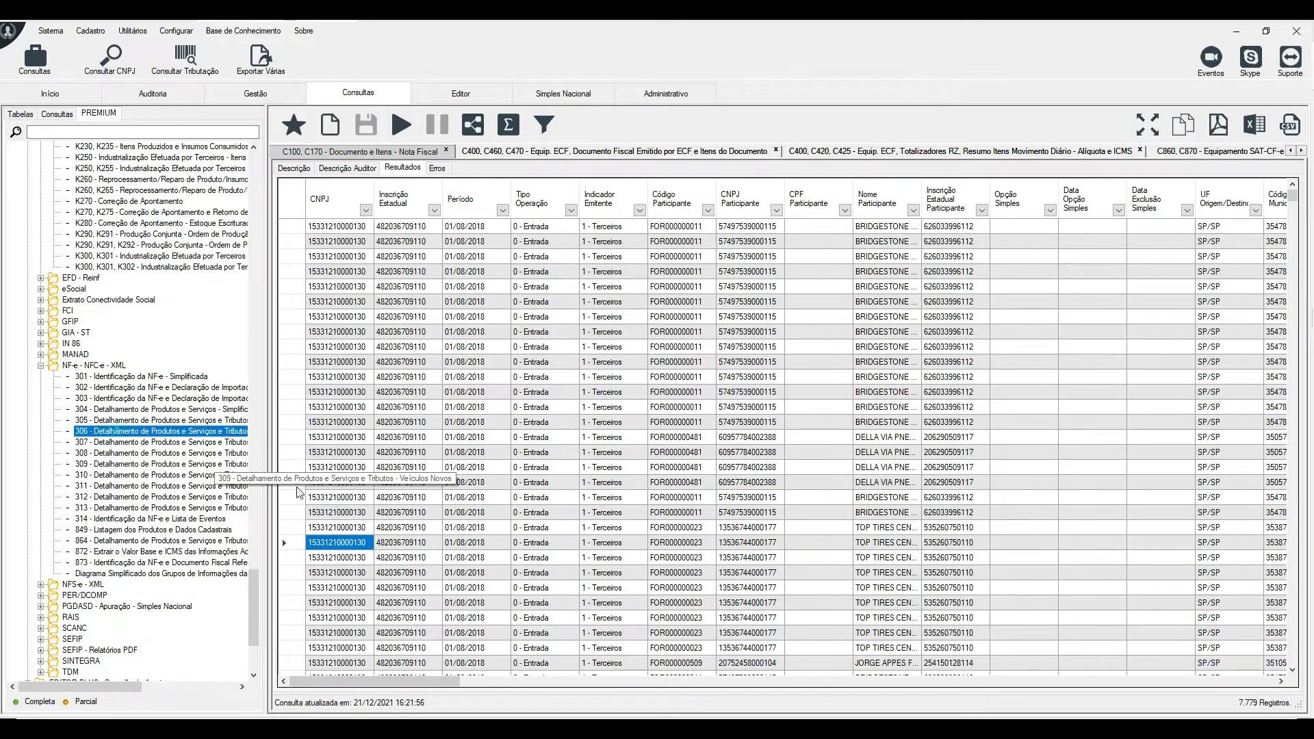
{"action": "left_click", "coordinate": [334, 538]}
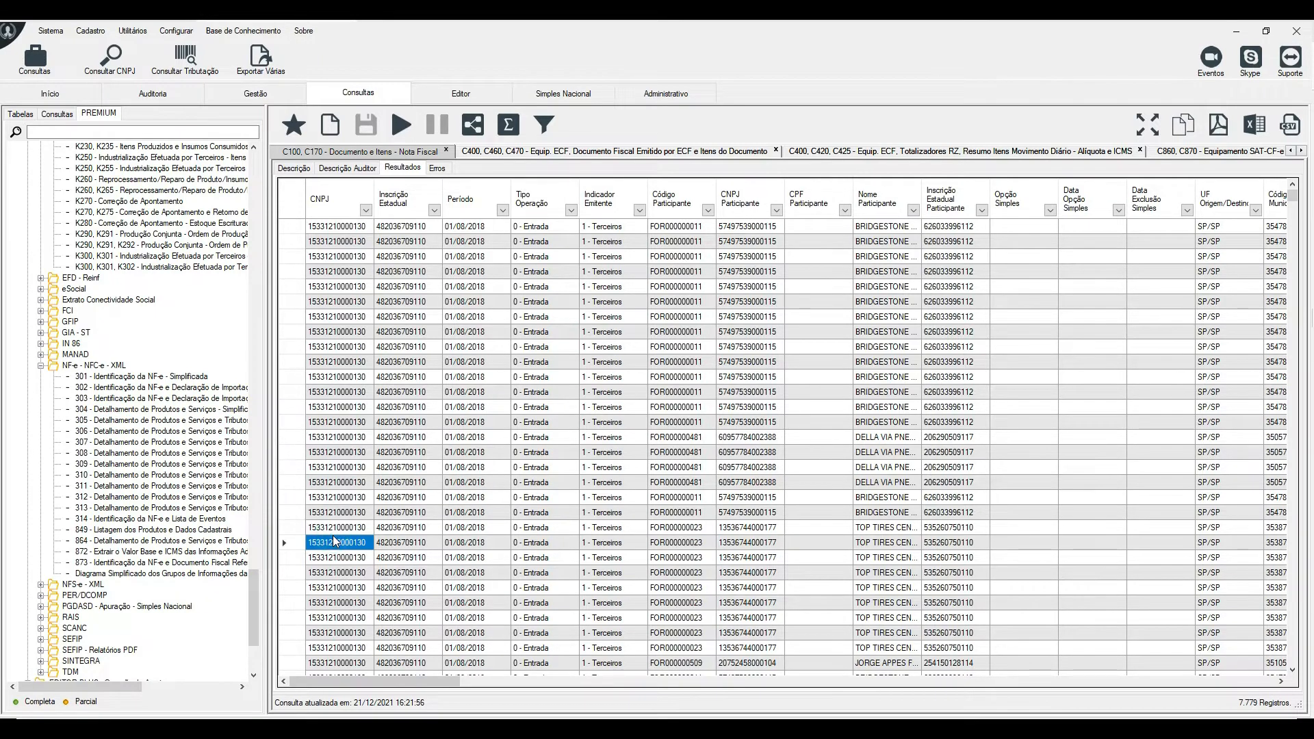
{"action": "double_click", "coordinate": [123, 431]}
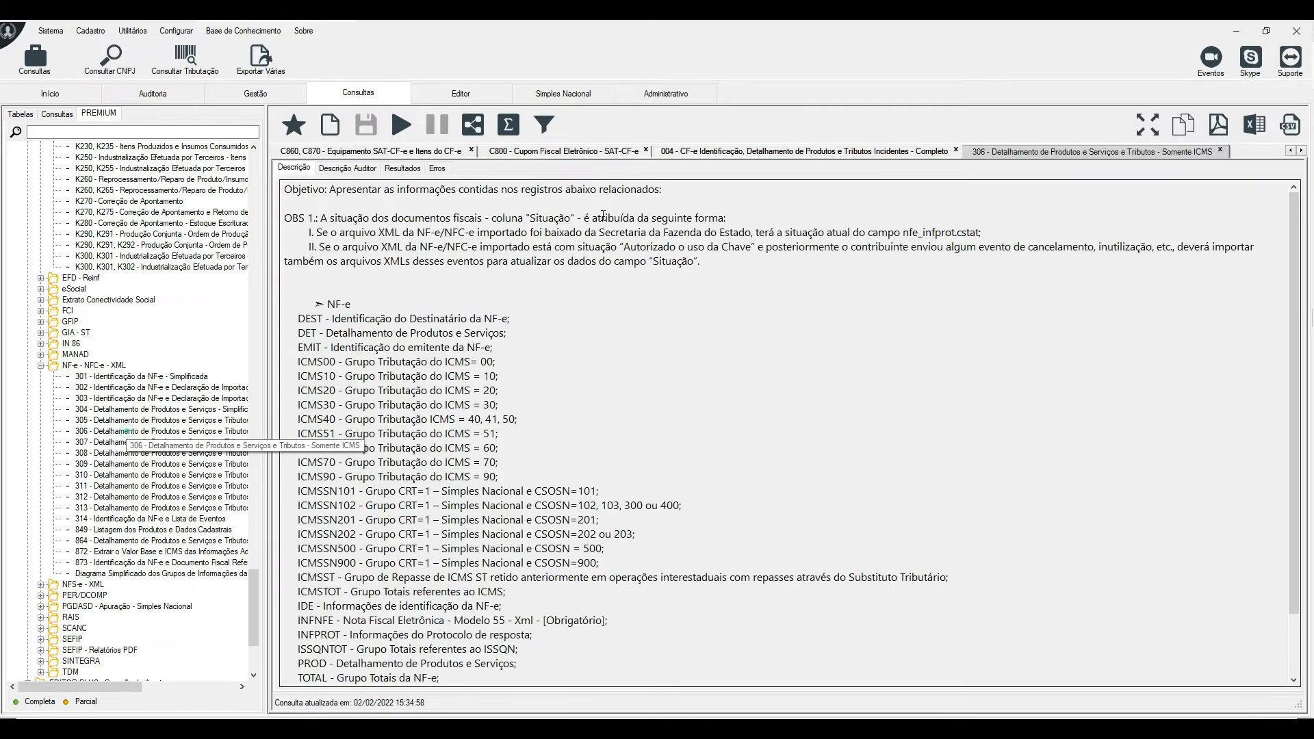
Filter query 306 by "CNPJ/CPF Emitente" with operator "Inicia com" and the first eight digits of the company's CNPJ, and save the filter.
{"action": "left_click", "coordinate": [544, 124]}
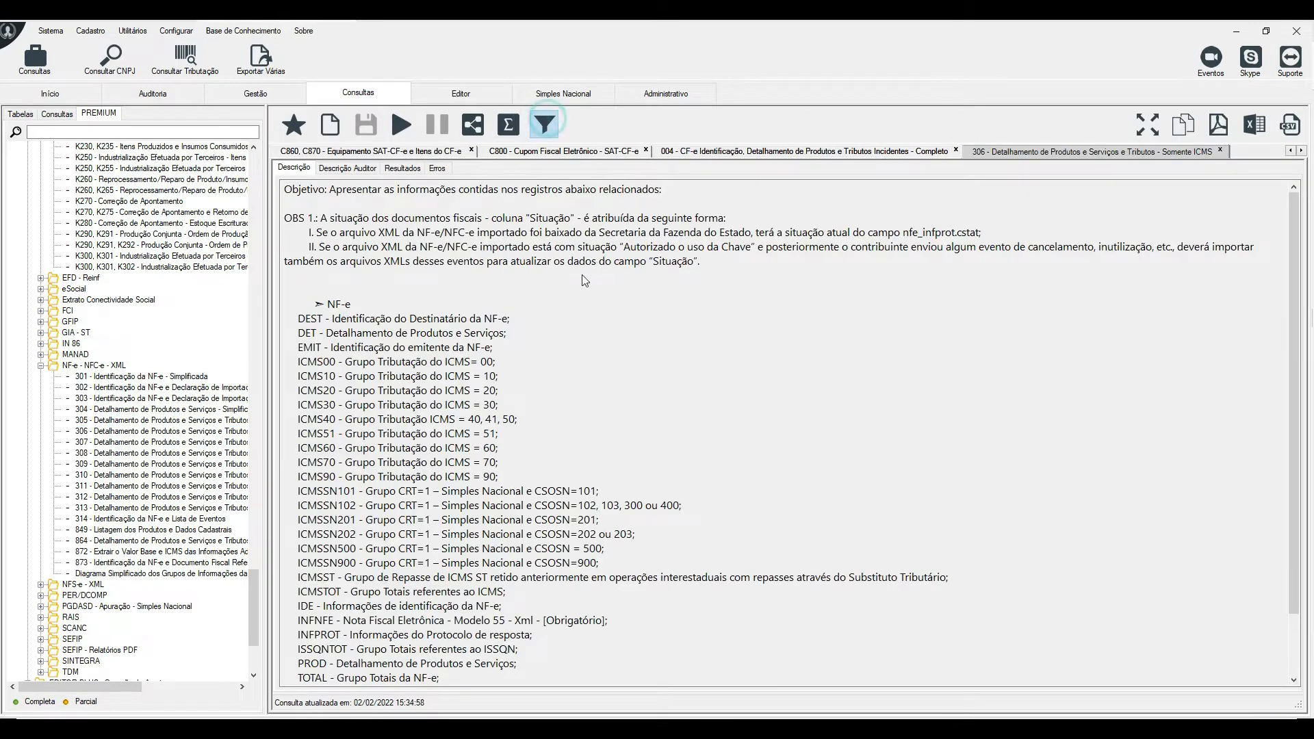
{"action": "left_click", "coordinate": [583, 305]}
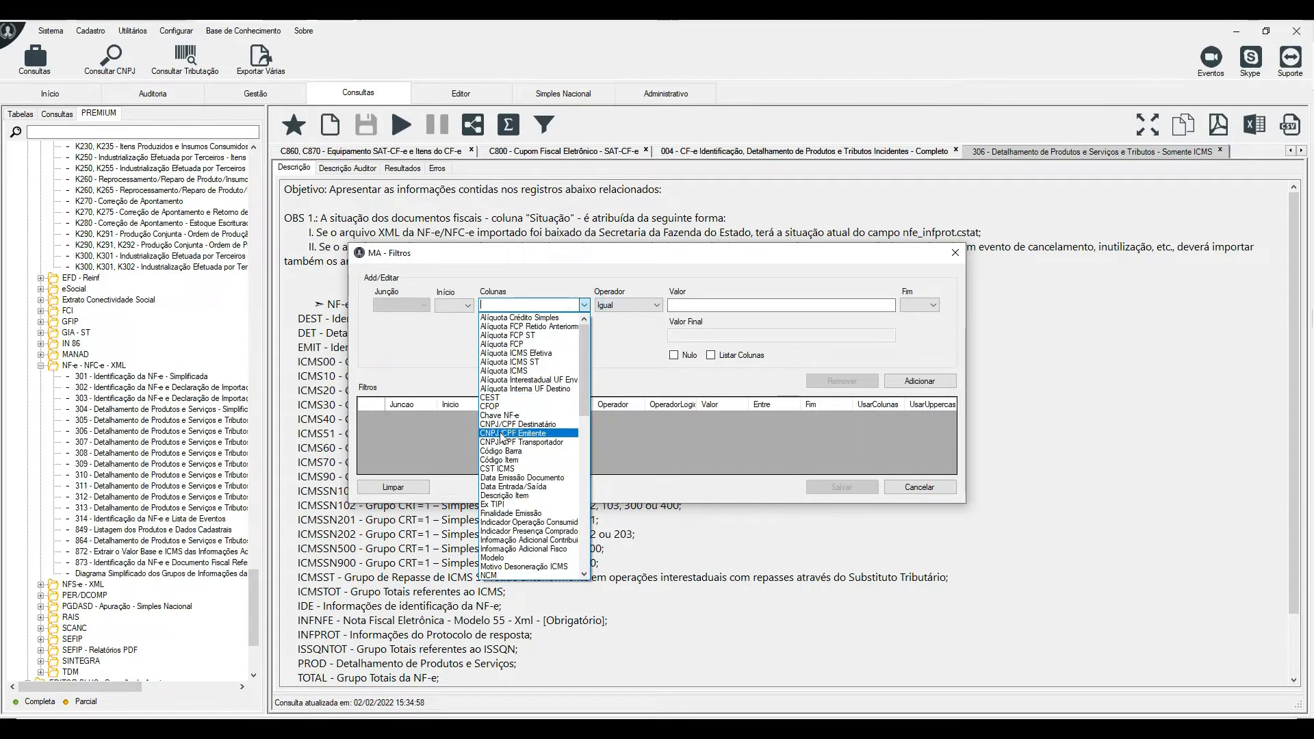
{"action": "left_click", "coordinate": [519, 436]}
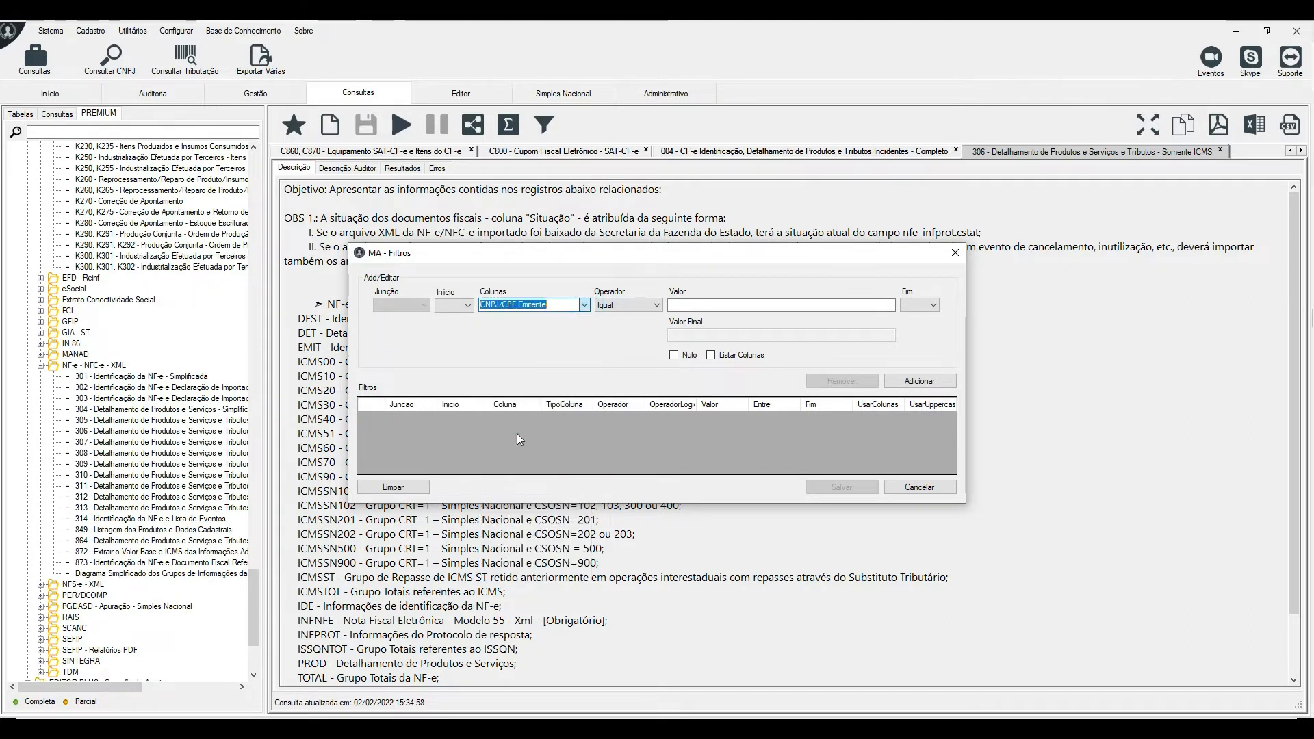
{"action": "left_click", "coordinate": [656, 305]}
{"action": "left_click", "coordinate": [614, 345]}
{"action": "left_click", "coordinate": [679, 302]}
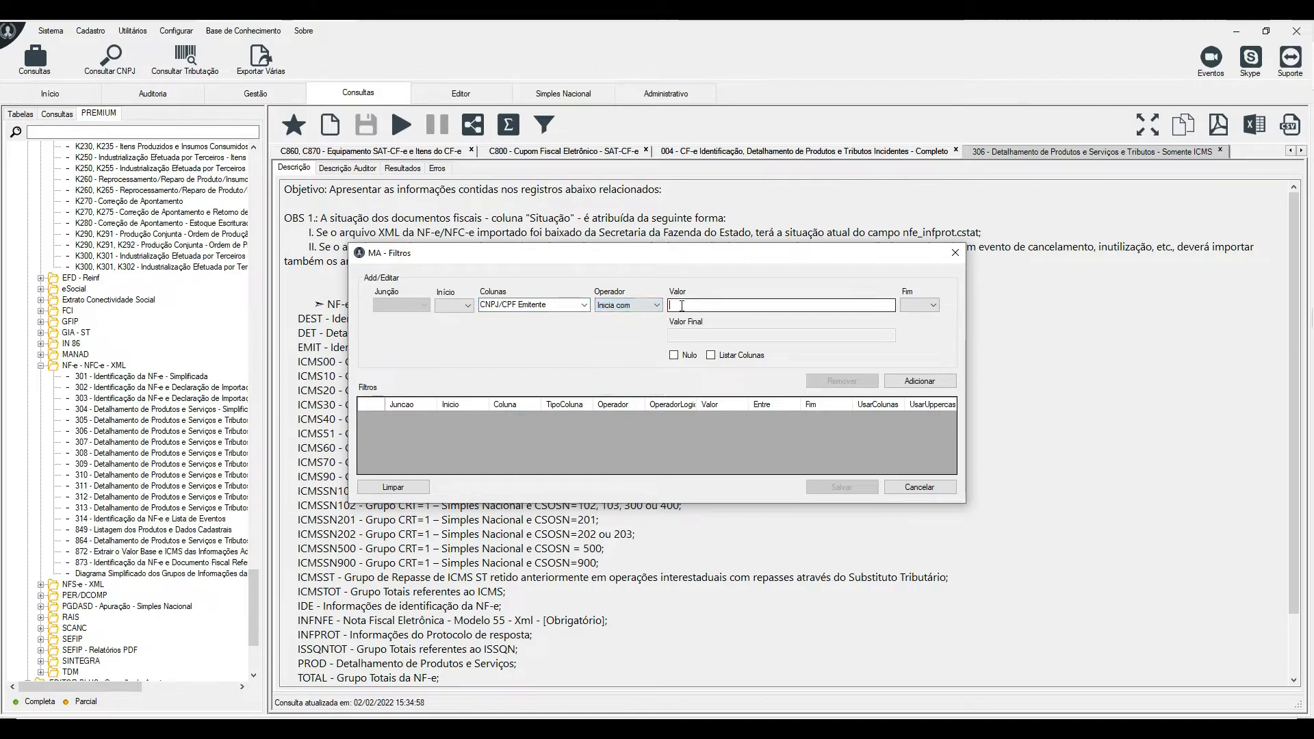
{"action": "key", "text": "ctrl+v"}
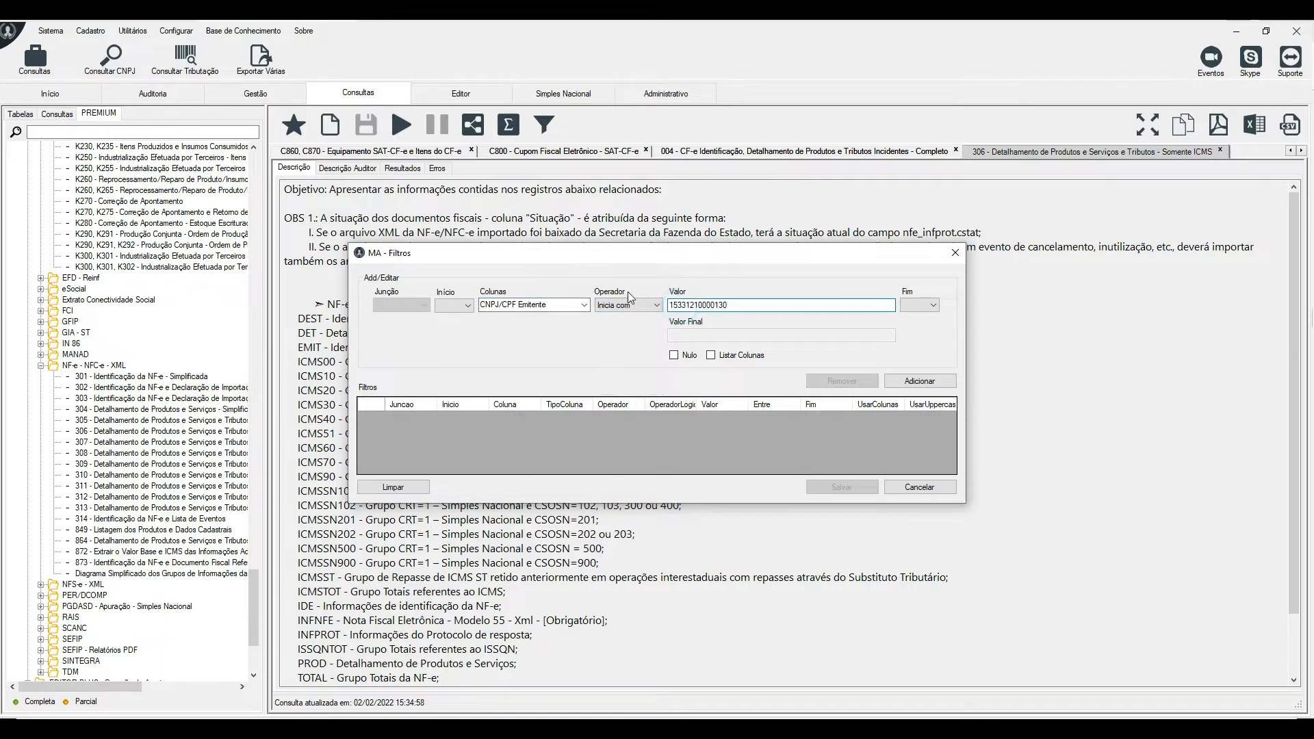
{"action": "left_click_drag", "start_coordinate": [703, 305], "coordinate": [770, 307]}
{"action": "left_click", "coordinate": [919, 380]}
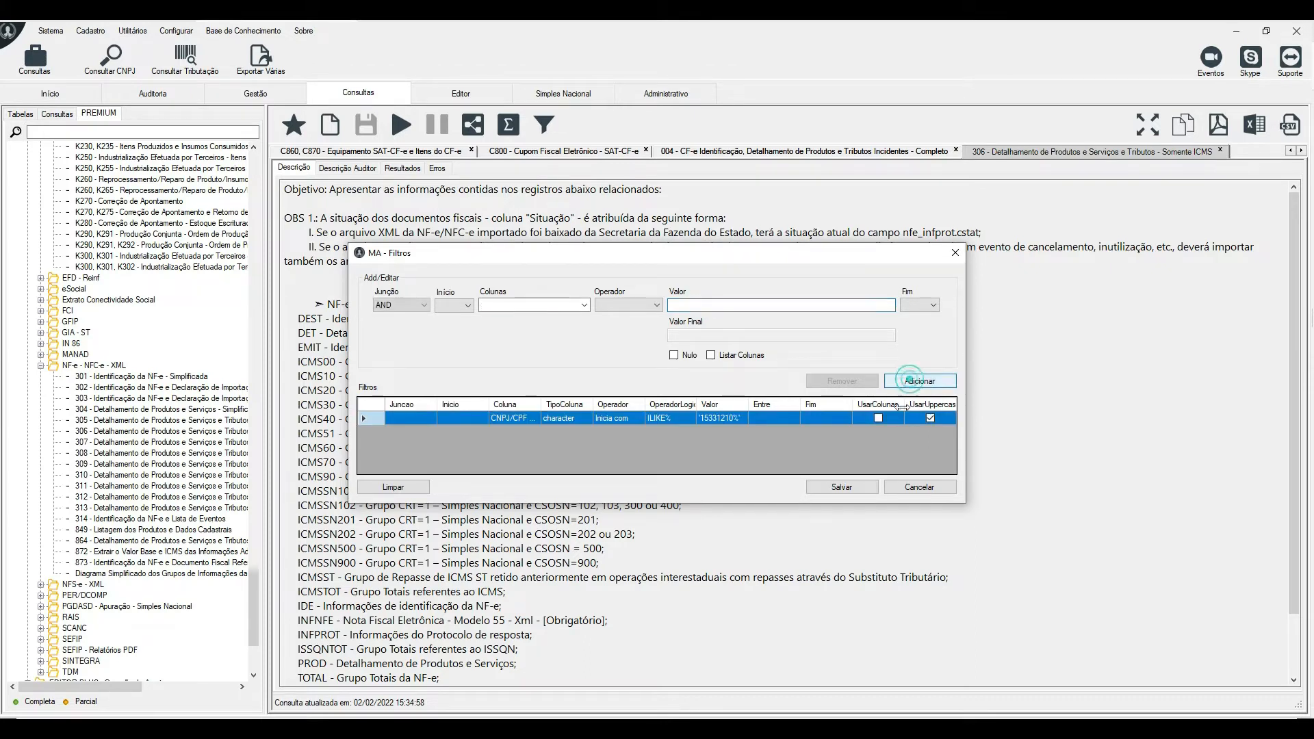
{"action": "left_click", "coordinate": [842, 488]}
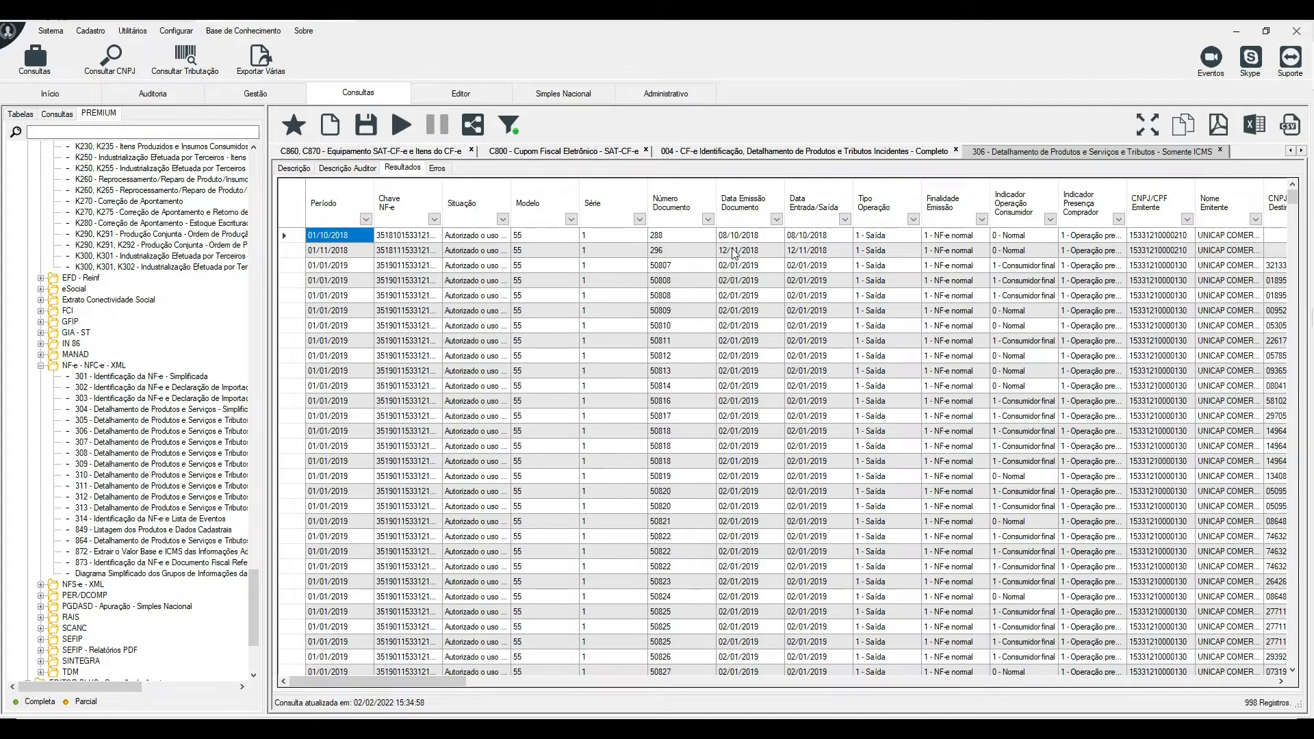
Examine the "Unidade Comercial" column for the items in the query 306 results.
{"action": "left_click", "coordinate": [751, 247]}
{"action": "key", "text": "Right"}
{"action": "key", "text": "Right"}
{"action": "key", "text": "Right"}
{"action": "key", "text": "Right"}
{"action": "key", "text": "Right"}
{"action": "key", "text": "Right"}
{"action": "key", "text": "Right"}
{"action": "key", "text": "Right"}
{"action": "key", "text": "Right"}
{"action": "key", "text": "Right"}
{"action": "key", "text": "Right"}
{"action": "key", "text": "Right"}
{"action": "key", "text": "Right"}
{"action": "key", "text": "Right"}
{"action": "key", "text": "Right"}
{"action": "key", "text": "Right"}
{"action": "key", "text": "Right"}
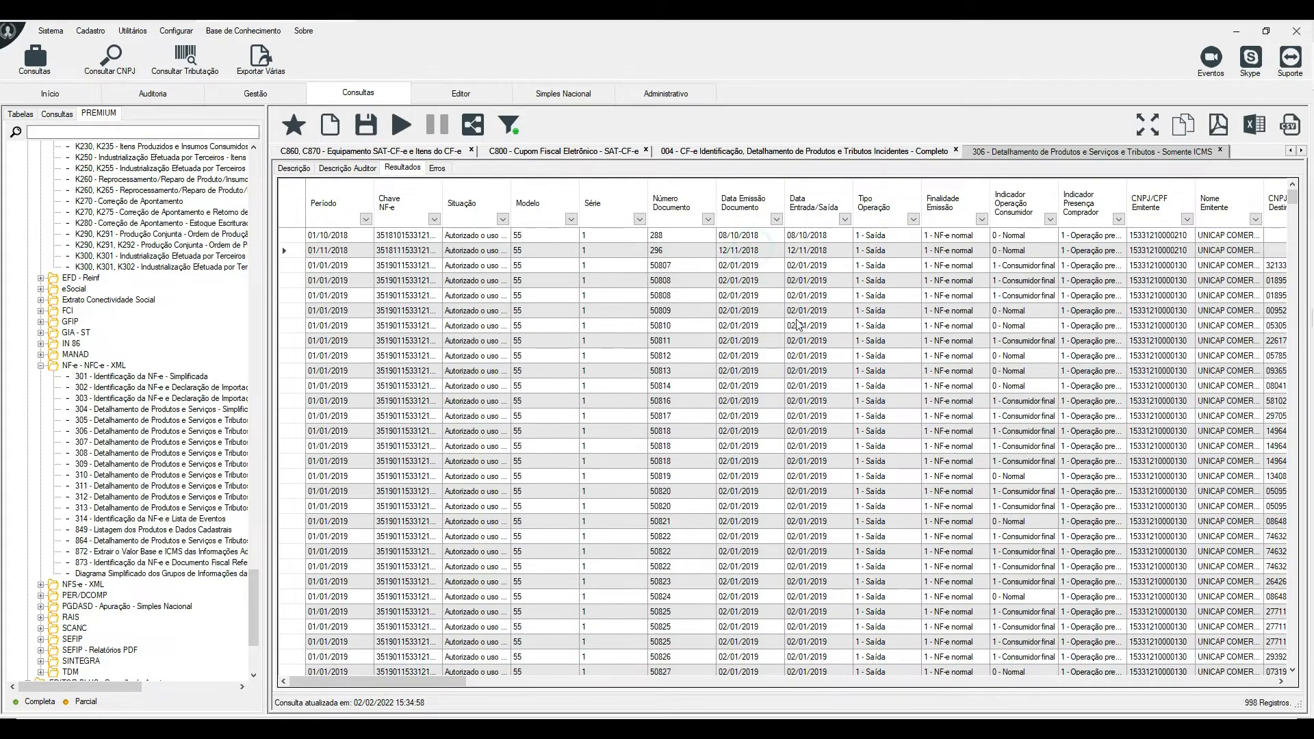
{"action": "key", "text": "Right"}
{"action": "key", "text": "Right"}
{"action": "key", "text": "Right"}
{"action": "key", "text": "Right"}
{"action": "key", "text": "Right"}
{"action": "key", "text": "Right"}
{"action": "key", "text": "Right"}
{"action": "key", "text": "Right"}
{"action": "key", "text": "Right"}
{"action": "key", "text": "Right"}
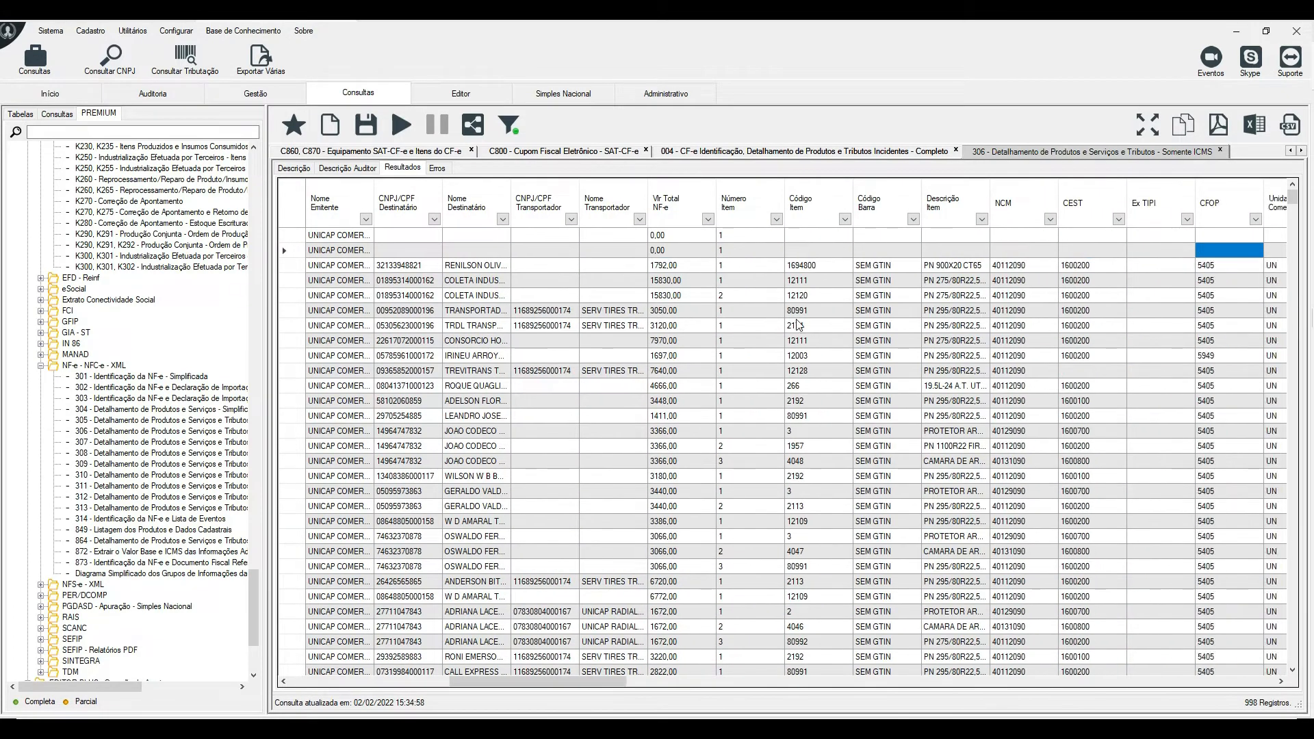
{"action": "left_click_drag", "start_coordinate": [818, 267], "coordinate": [818, 657]}
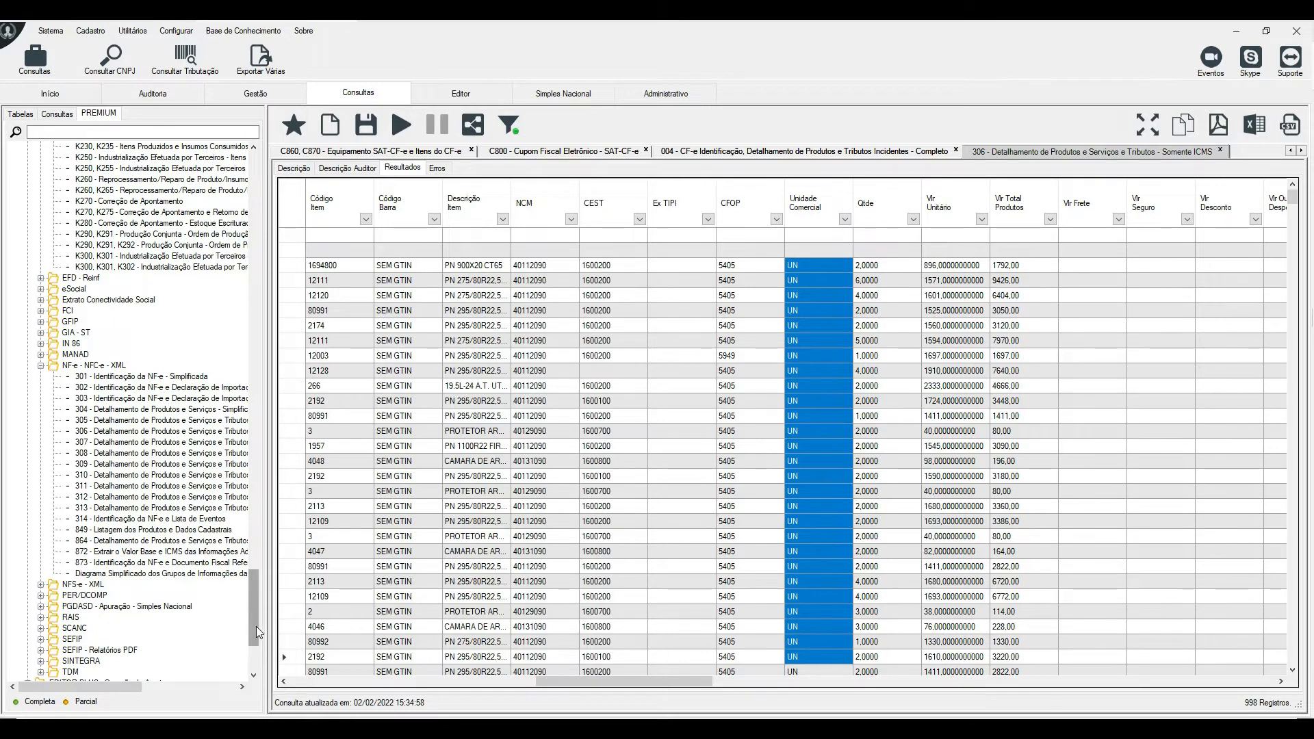
Open and run the query "0200, 0220 - Identificação do Item e Fatores de Conversão de Unidades" under EFD - ICMS/IPI.
{"action": "left_click_drag", "start_coordinate": [258, 629], "coordinate": [315, 266]}
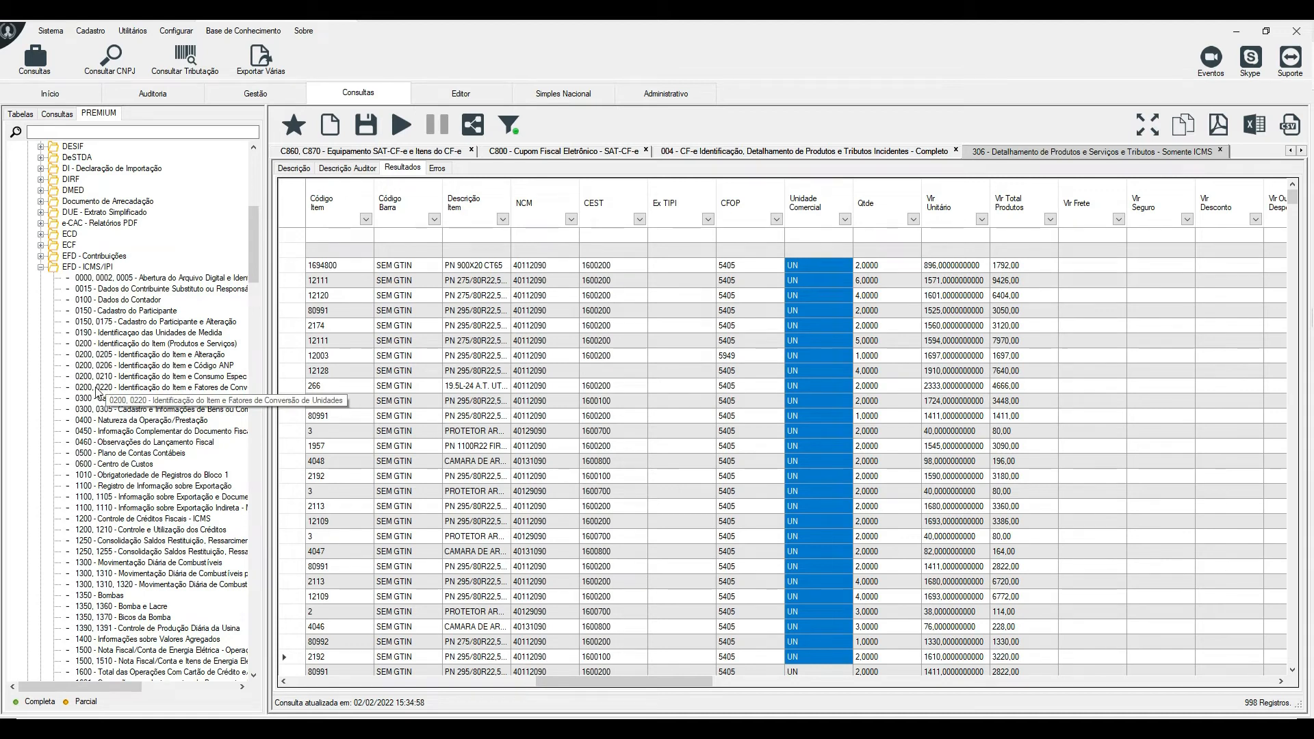
{"action": "double_click", "coordinate": [98, 392]}
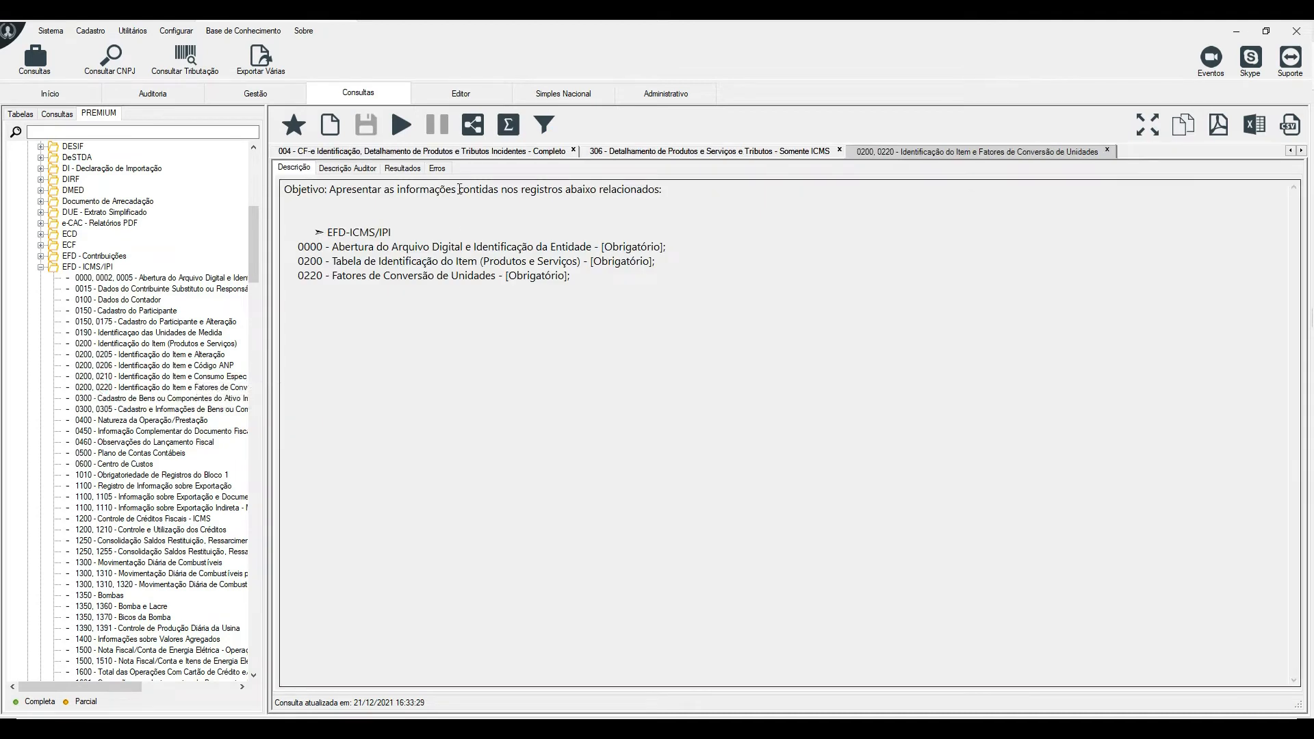
{"action": "left_click", "coordinate": [401, 124]}
Compare the "Unidade Medida Inventário", "Unidade Comercial" and "Fator Conversão" columns in the 0200, 0220 results.
{"action": "left_click_drag", "start_coordinate": [815, 218], "coordinate": [826, 597]}
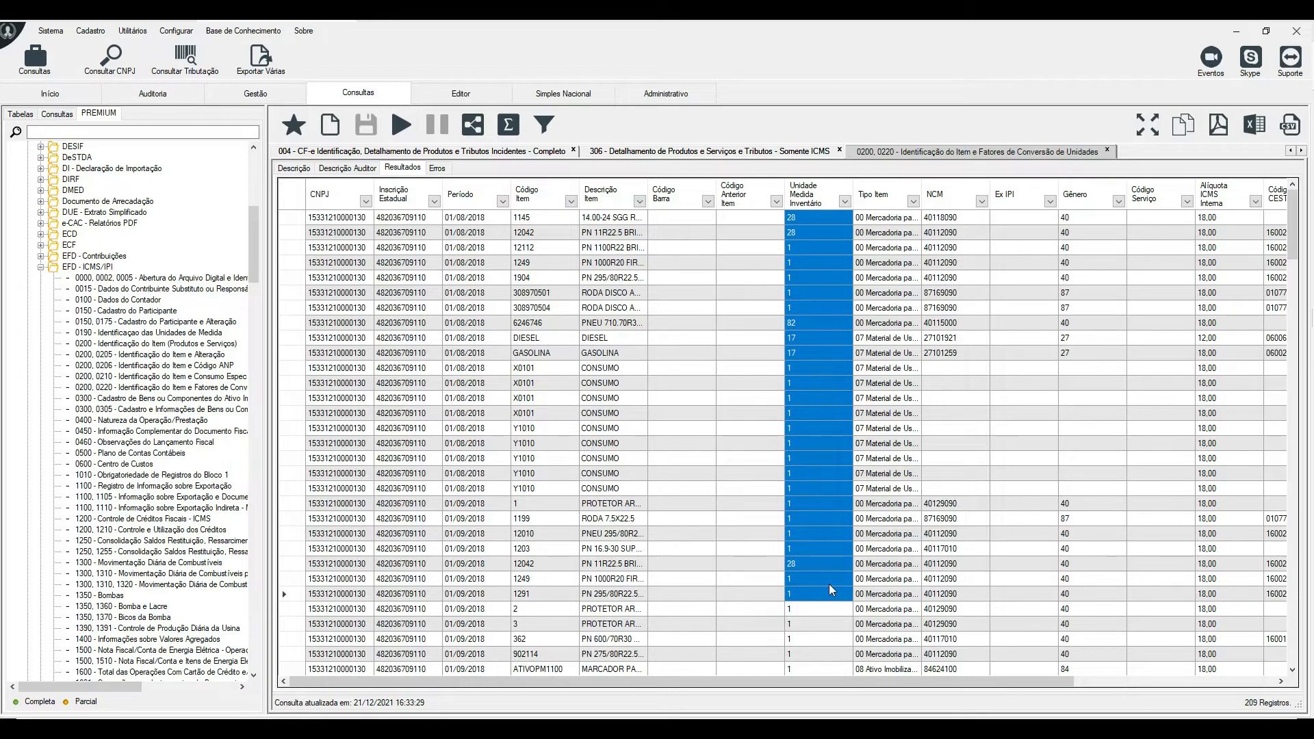
{"action": "left_click", "coordinate": [1157, 258]}
{"action": "key", "text": "Right"}
{"action": "key", "text": "Right"}
{"action": "key", "text": "Right"}
{"action": "key", "text": "Right"}
{"action": "key", "text": "Right"}
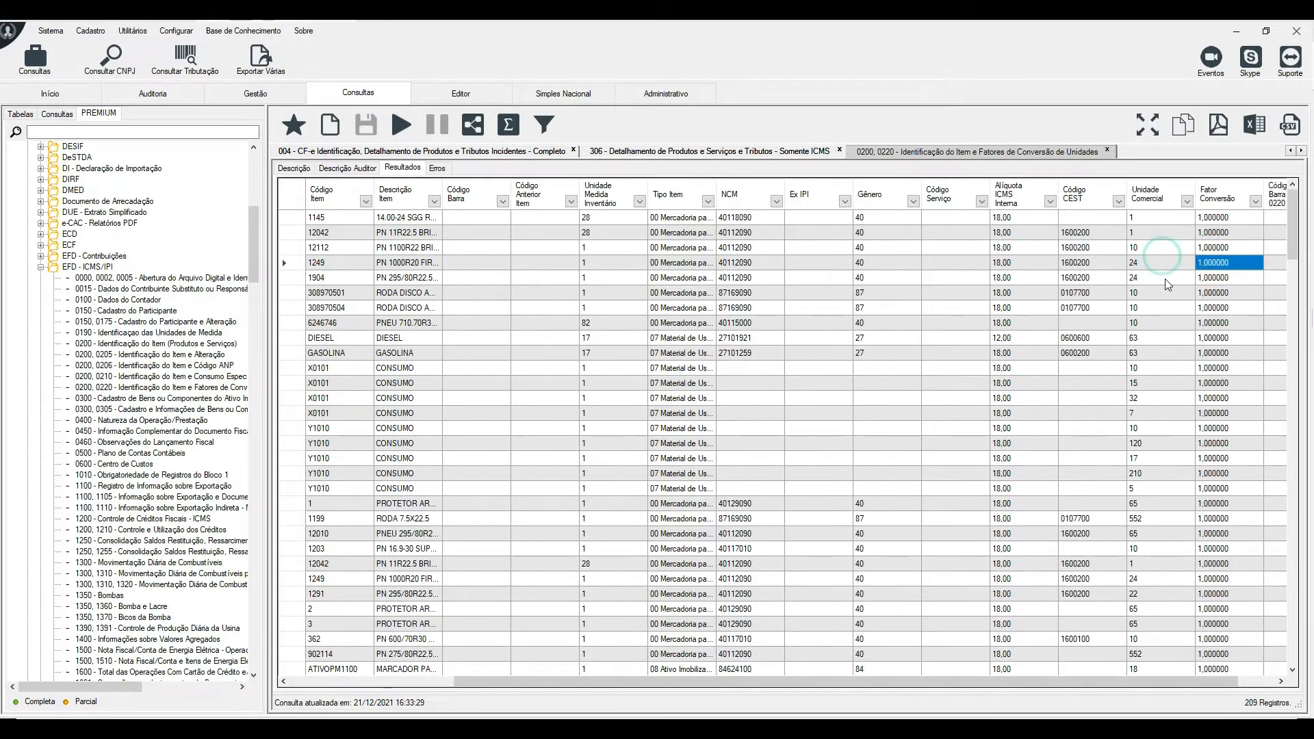
{"action": "left_click_drag", "start_coordinate": [1186, 218], "coordinate": [1183, 649]}
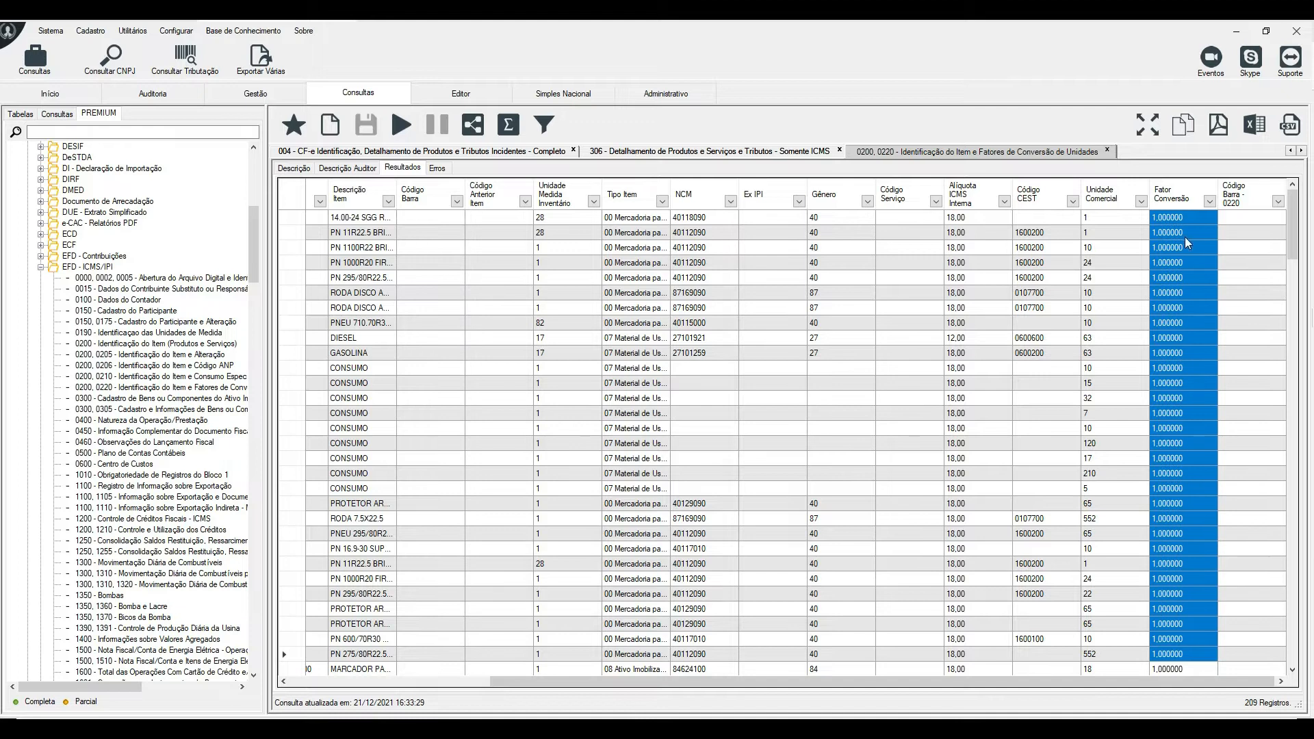
{"action": "left_click_drag", "start_coordinate": [1184, 223], "coordinate": [1199, 657]}
Open the efd0220 table in the Editor module, select all its rows to show the delete option, and dismiss it without deleting.
{"action": "left_click", "coordinate": [445, 94]}
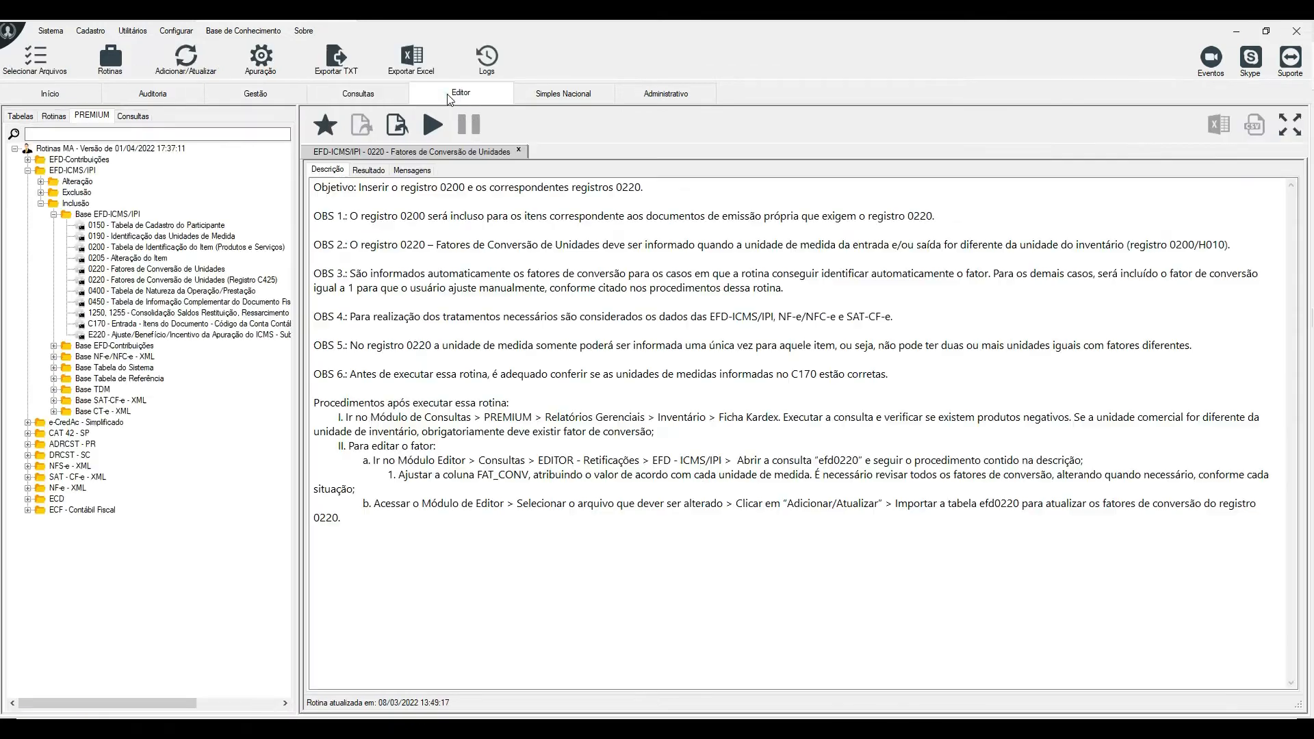
{"action": "left_click", "coordinate": [20, 116]}
{"action": "double_click", "coordinate": [76, 302]}
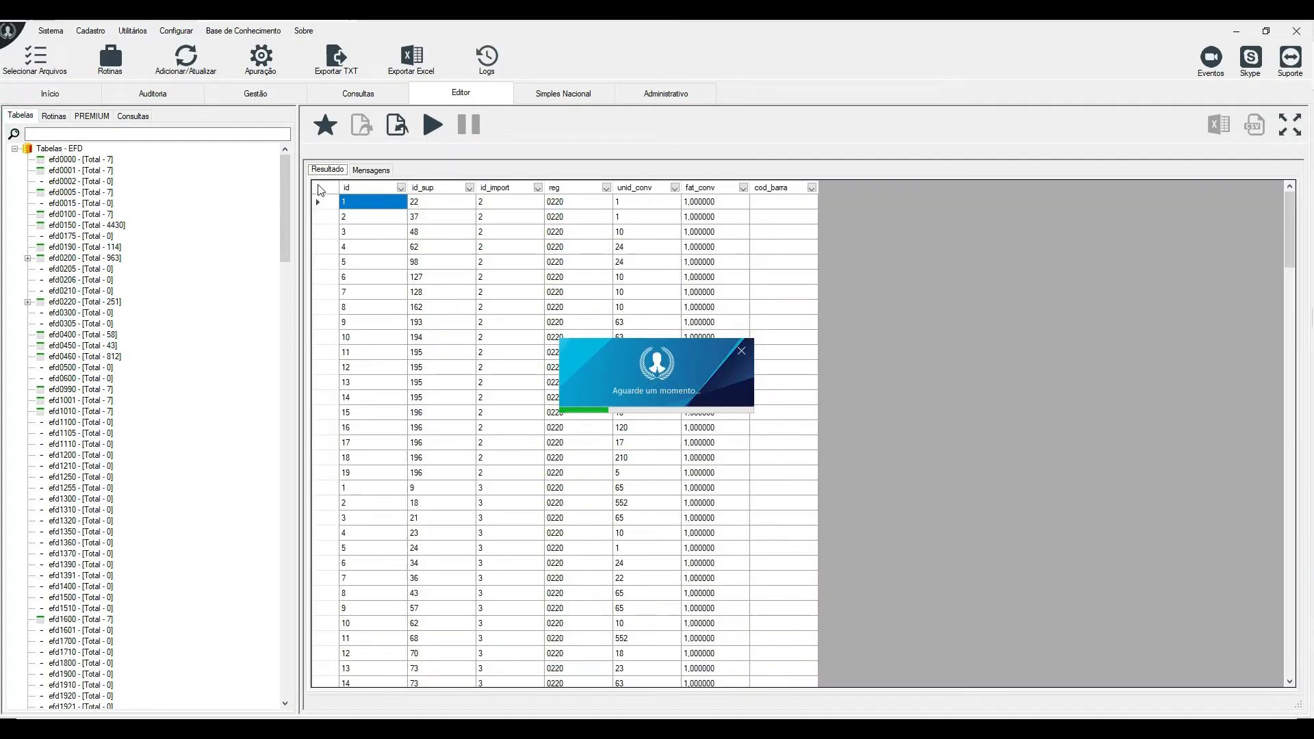
{"action": "left_click", "coordinate": [318, 185]}
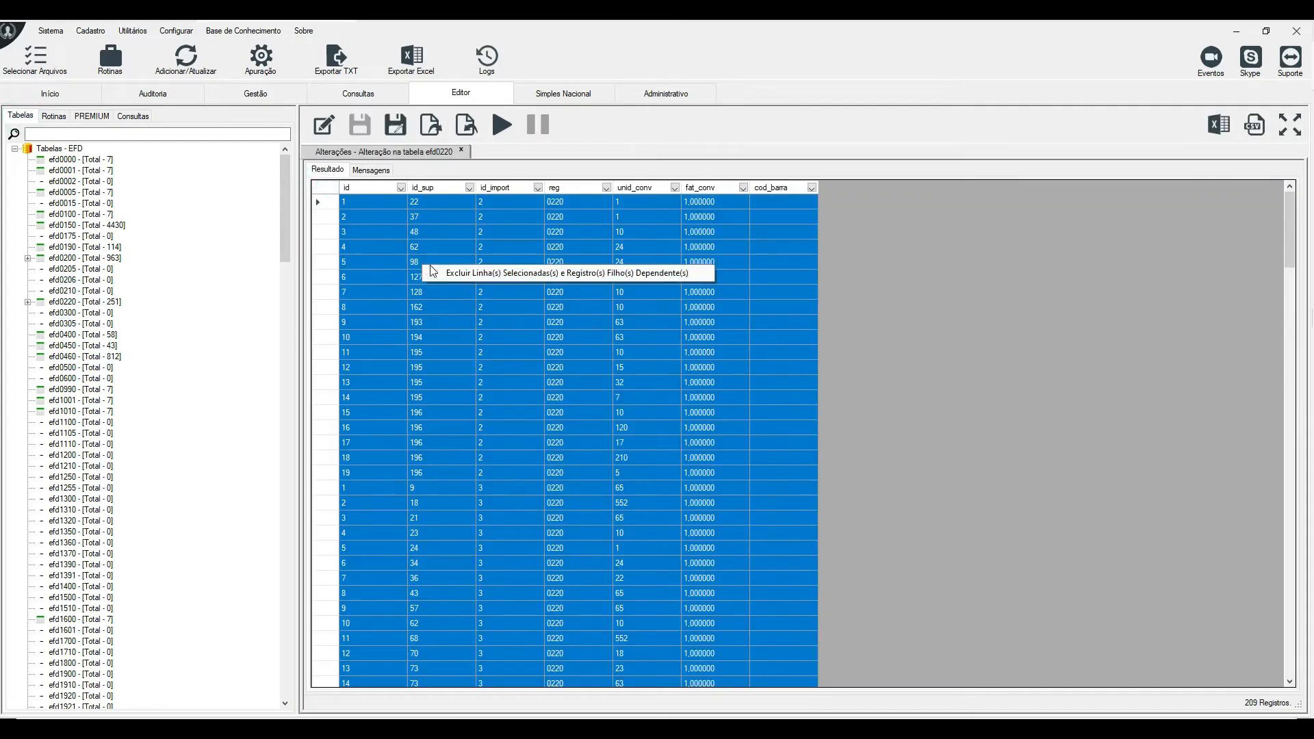
{"action": "left_click", "coordinate": [461, 343]}
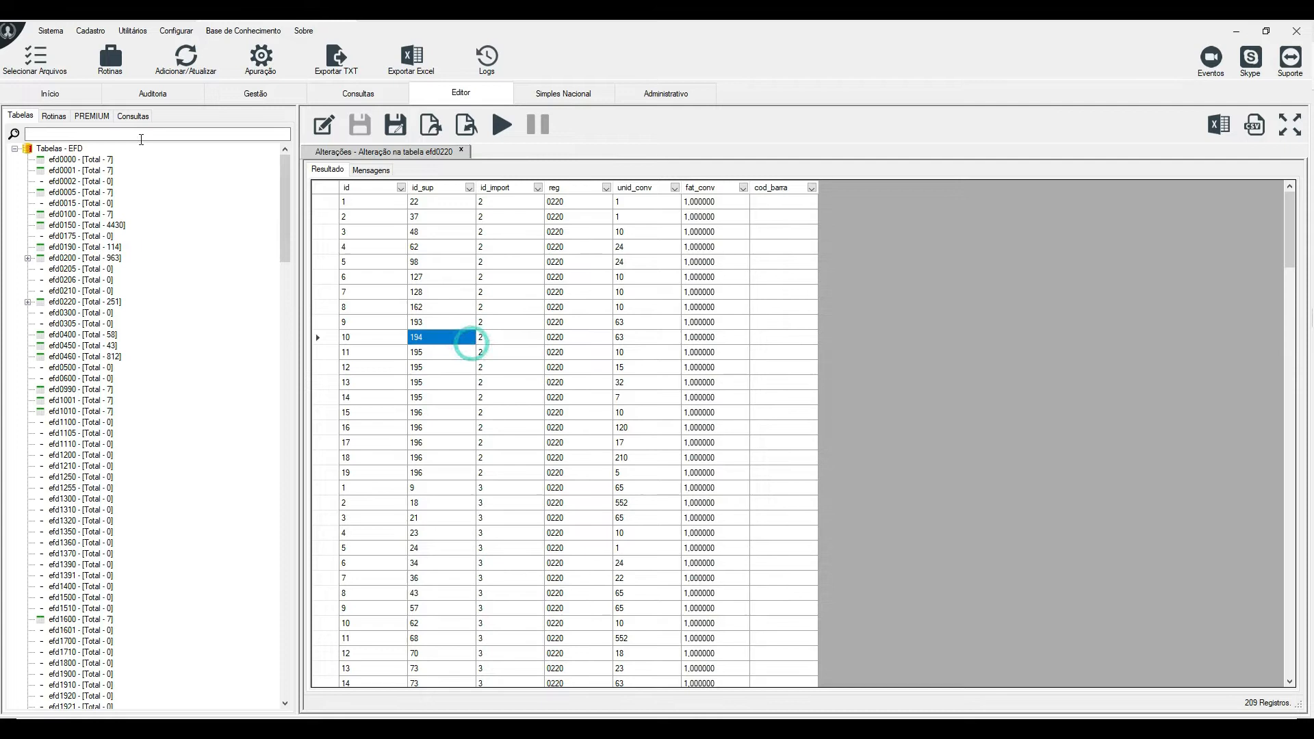
Open the PREMIUM routine "0220 - Fatores de Conversão de Unidades" from EFD-ICMS/IPI, Inclusão, Base EFD-ICMS/IPI.
{"action": "left_click", "coordinate": [92, 116]}
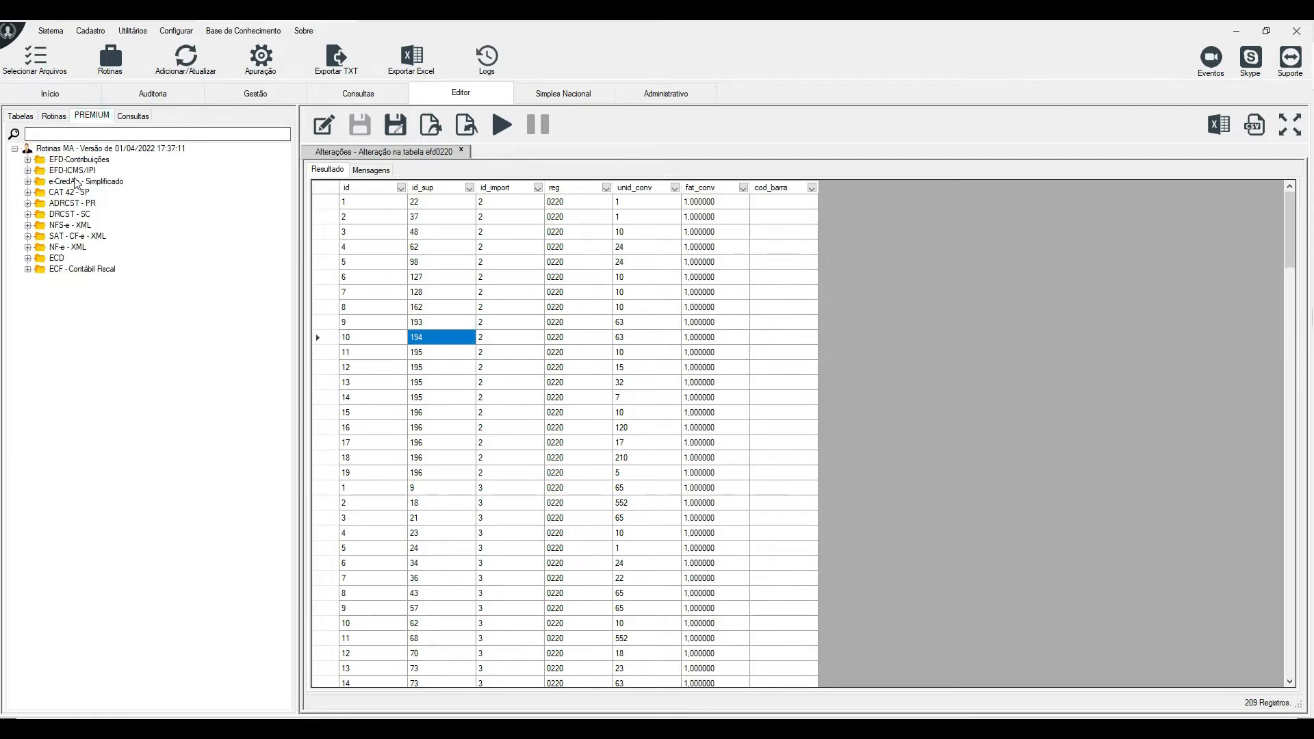
{"action": "left_click", "coordinate": [27, 171]}
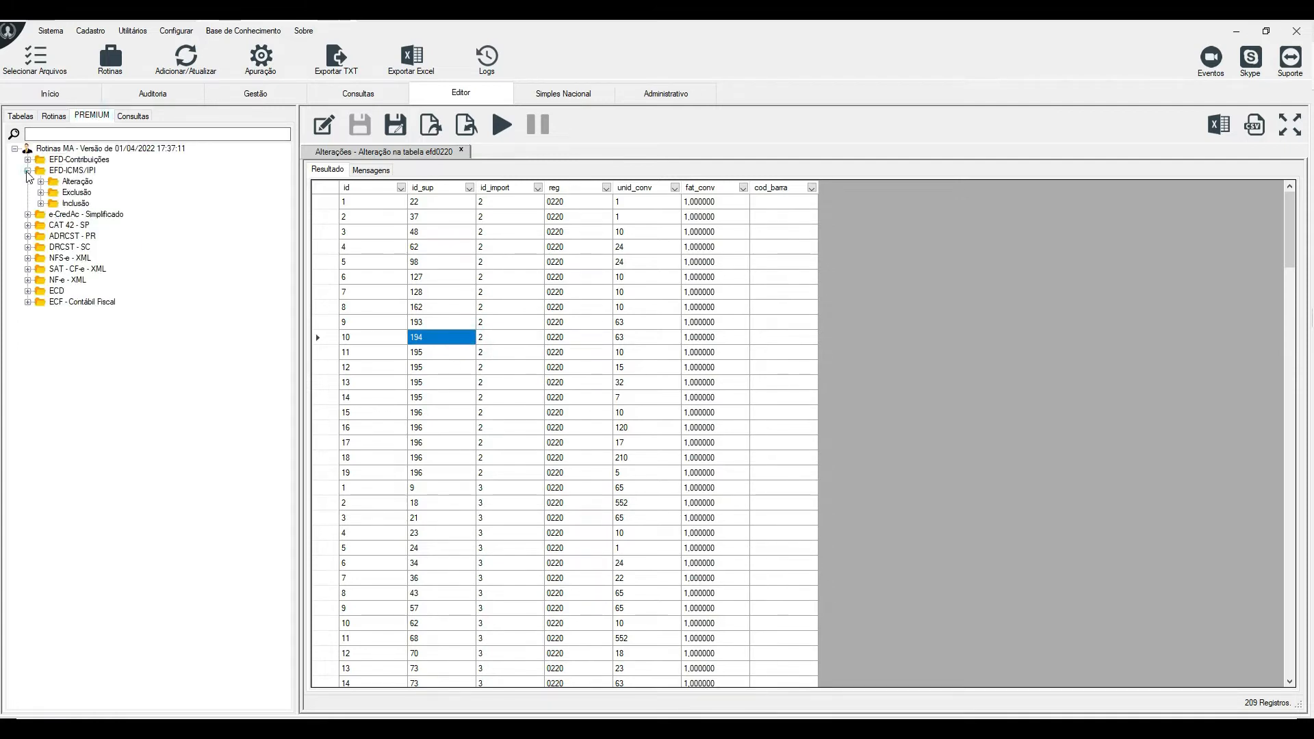
{"action": "left_click", "coordinate": [41, 203]}
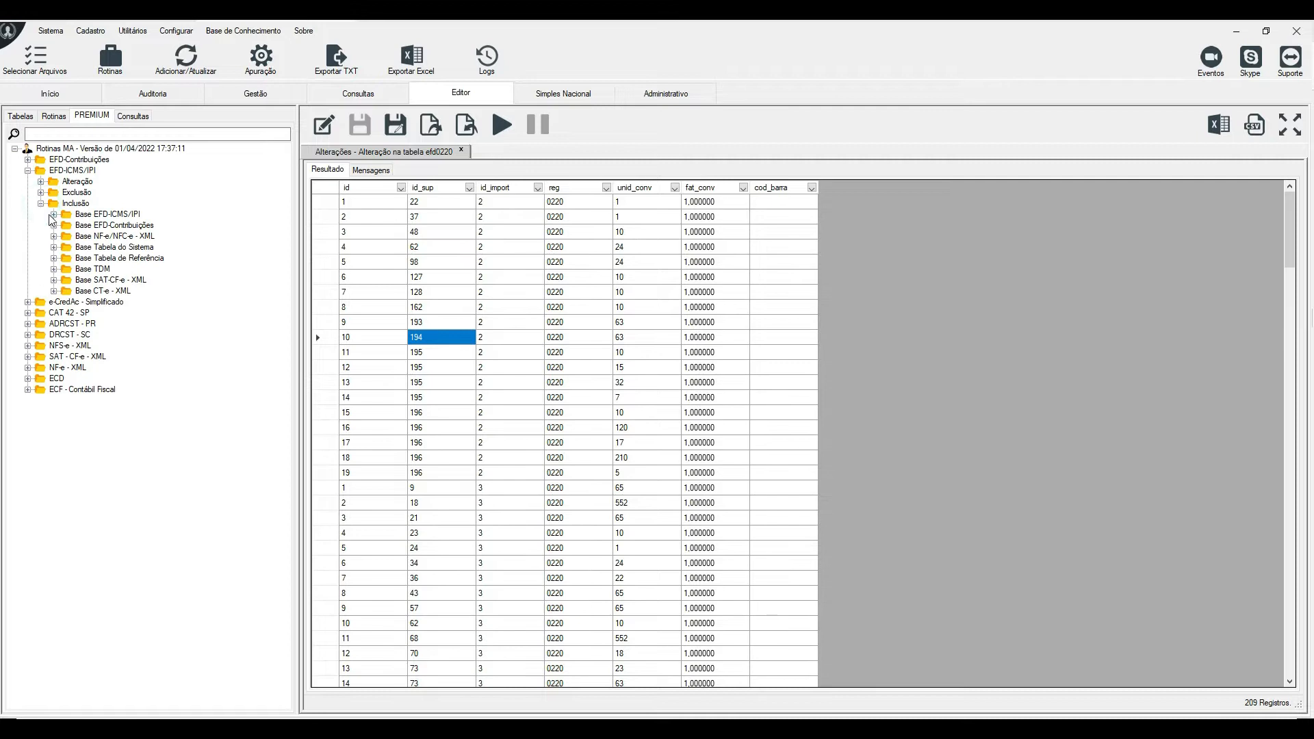
{"action": "left_click", "coordinate": [53, 215]}
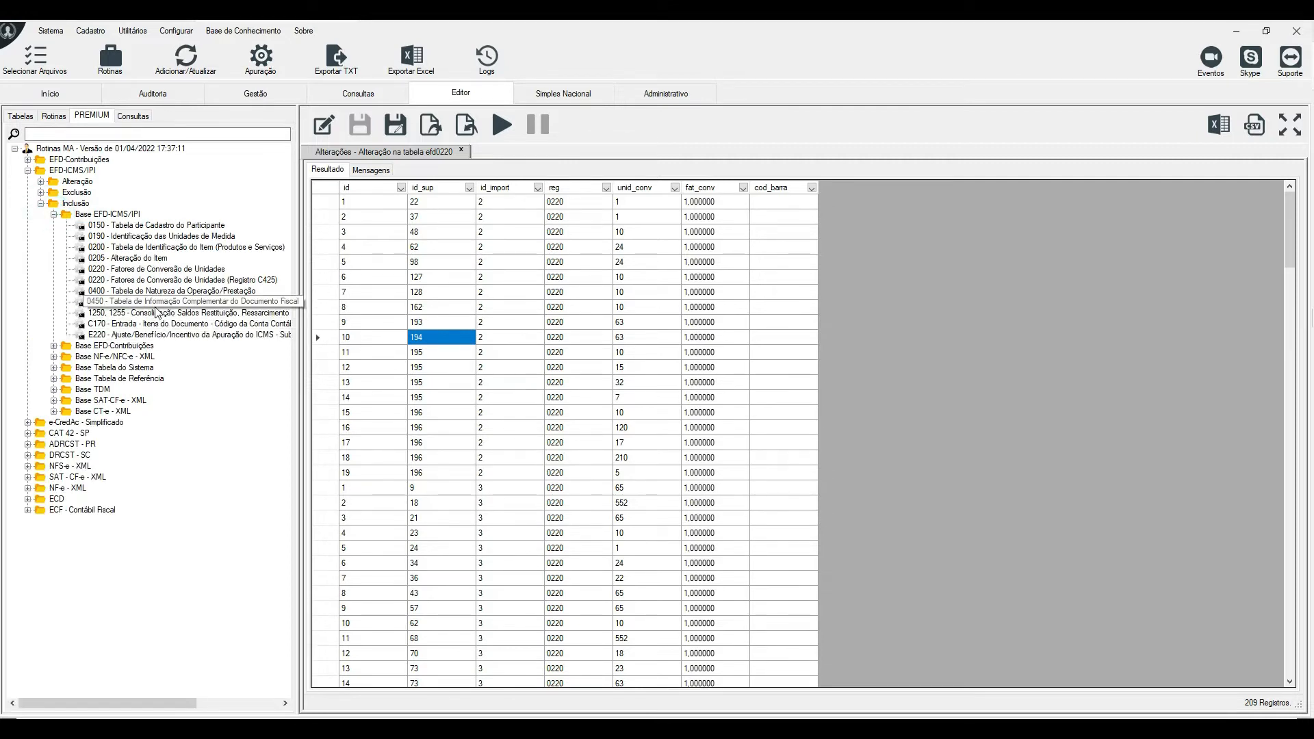
{"action": "double_click", "coordinate": [146, 271]}
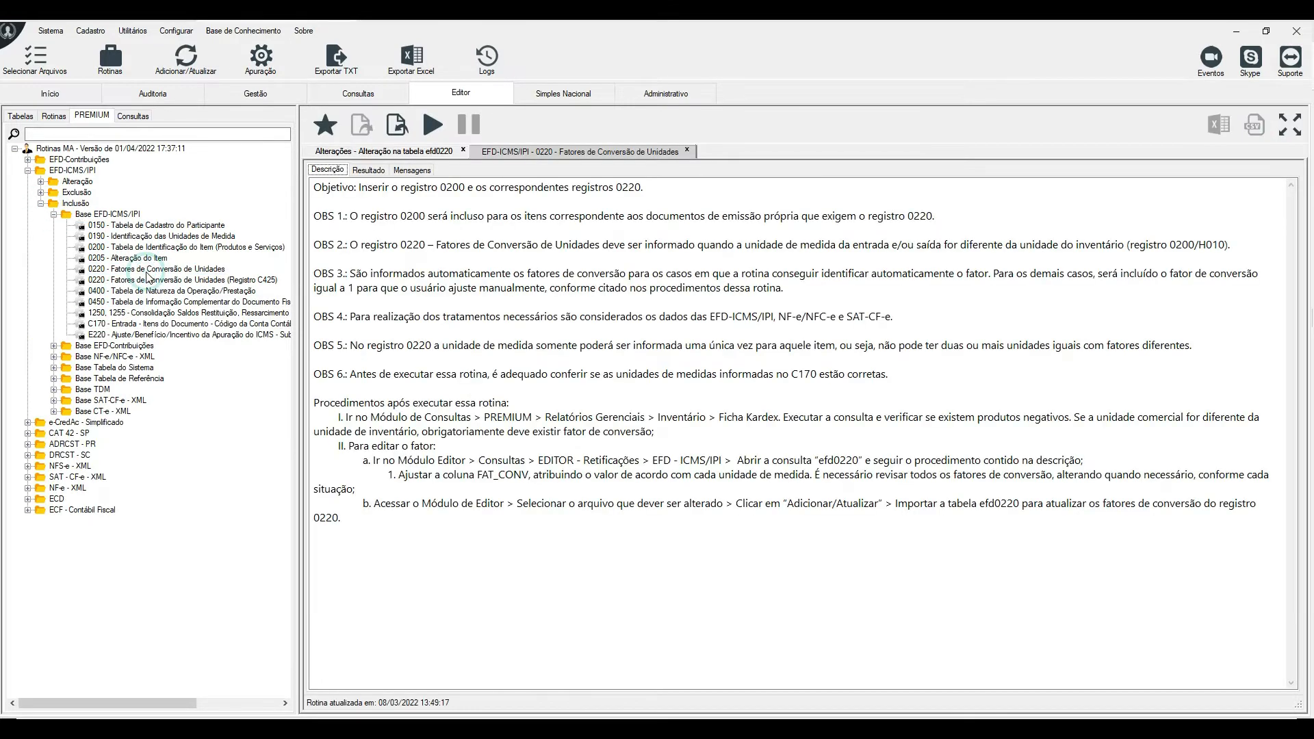
Read the 0220 routine's description, including the post-execution procedure that refers to Inventário > Ficha Kardex.
{"action": "left_click", "coordinate": [150, 281]}
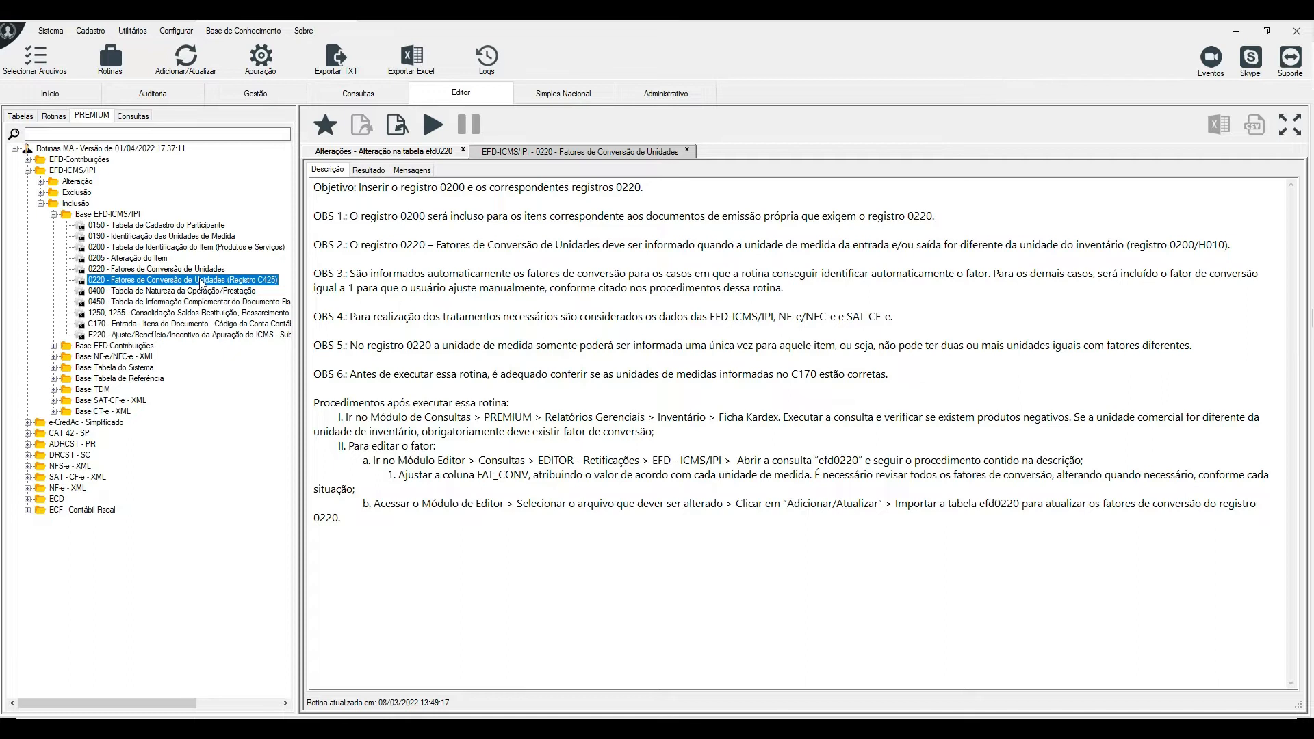
{"action": "left_click", "coordinate": [153, 269]}
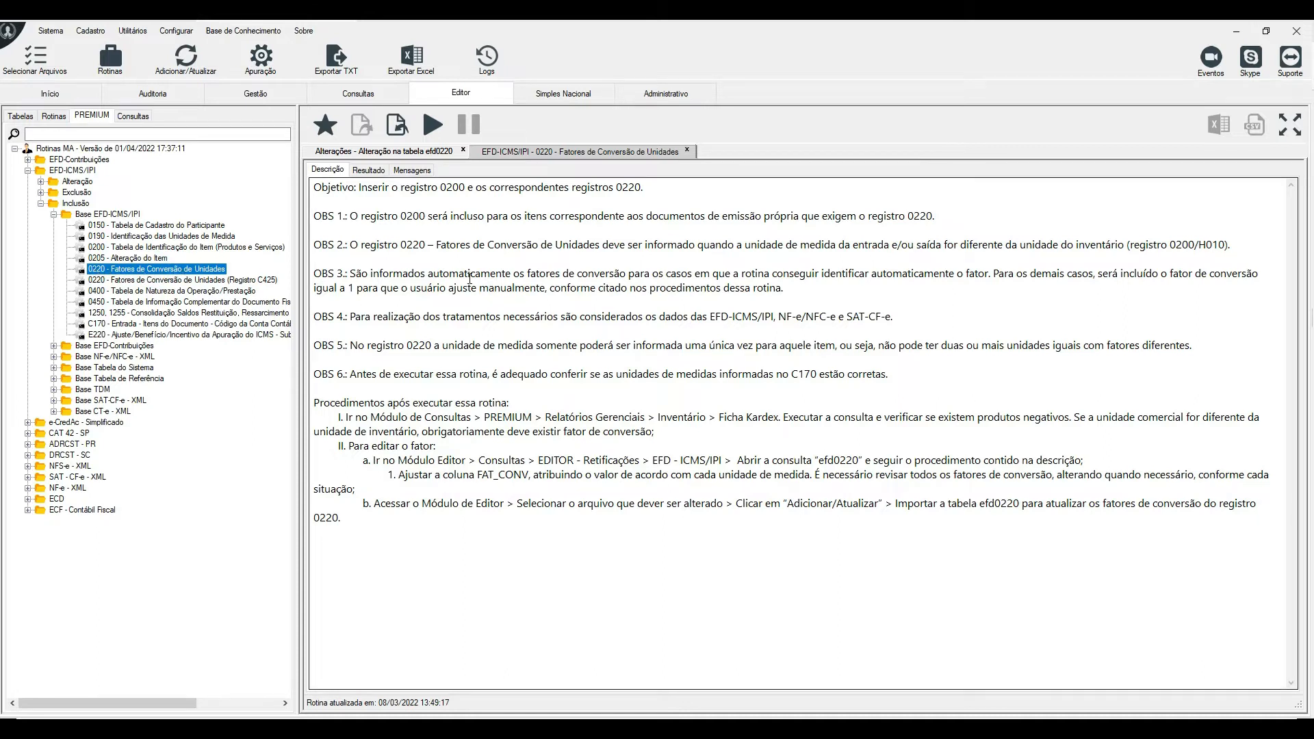
{"action": "left_click_drag", "start_coordinate": [317, 190], "coordinate": [948, 552]}
{"action": "left_click", "coordinate": [814, 397]}
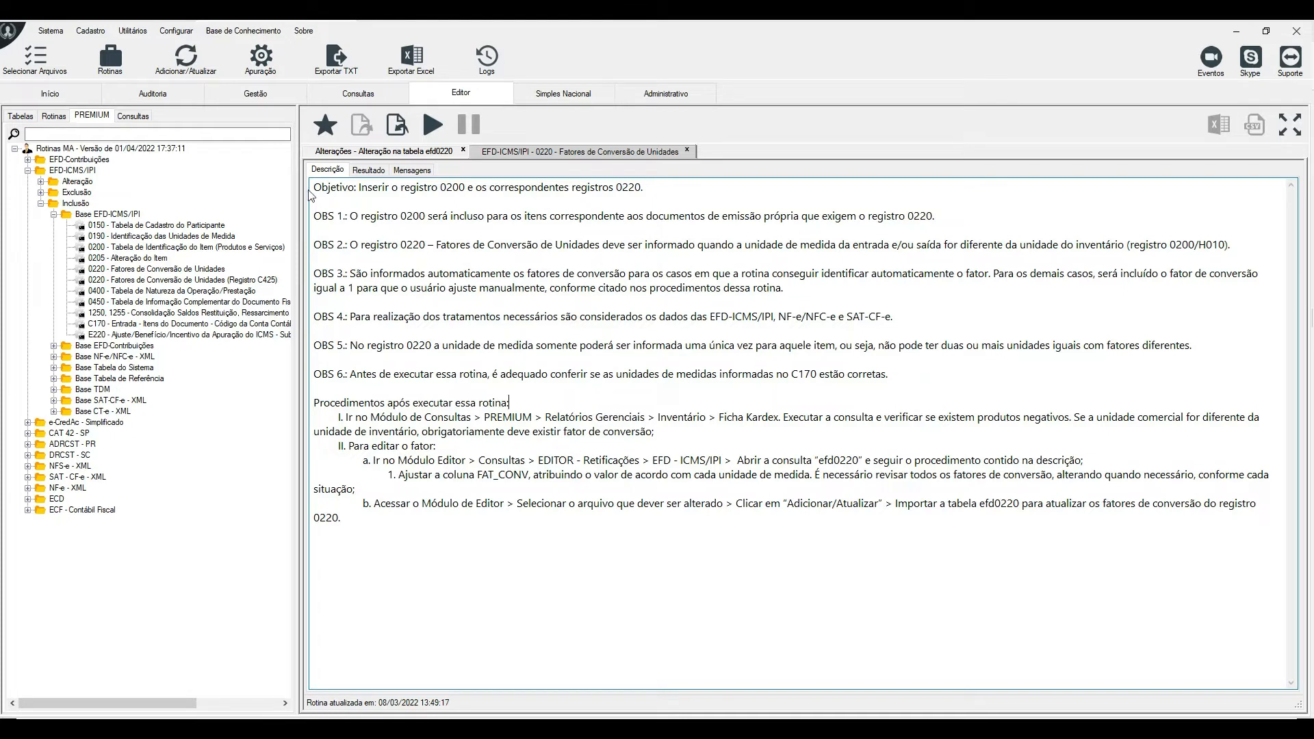
{"action": "left_click_drag", "start_coordinate": [311, 190], "coordinate": [914, 603]}
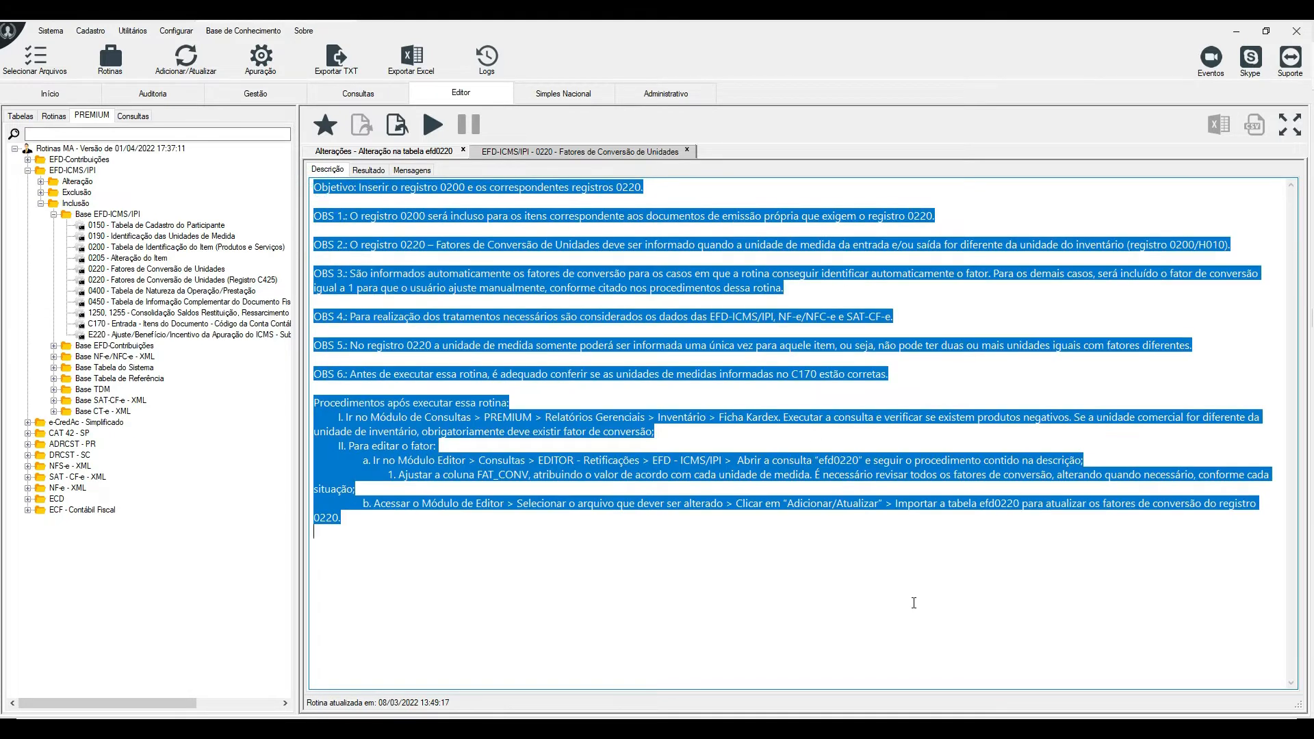
{"action": "left_click", "coordinate": [751, 408]}
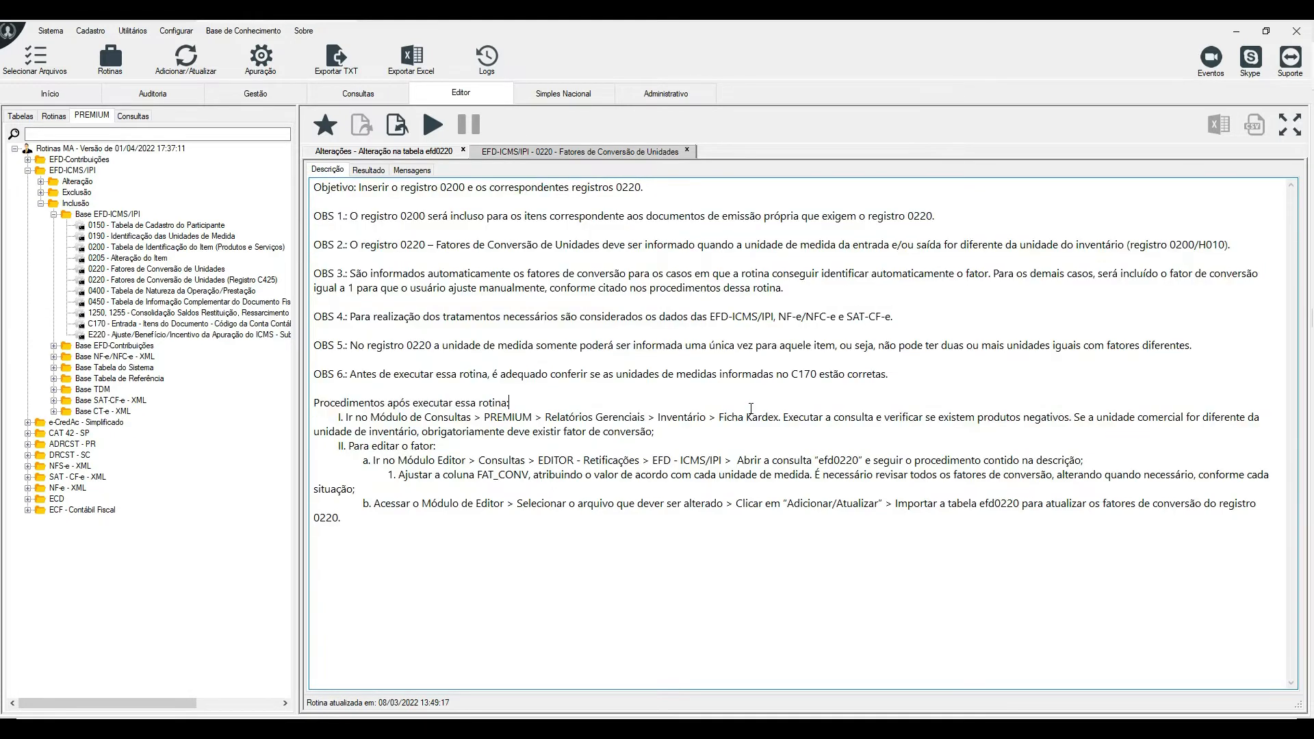
{"action": "left_click_drag", "start_coordinate": [667, 417], "coordinate": [804, 417]}
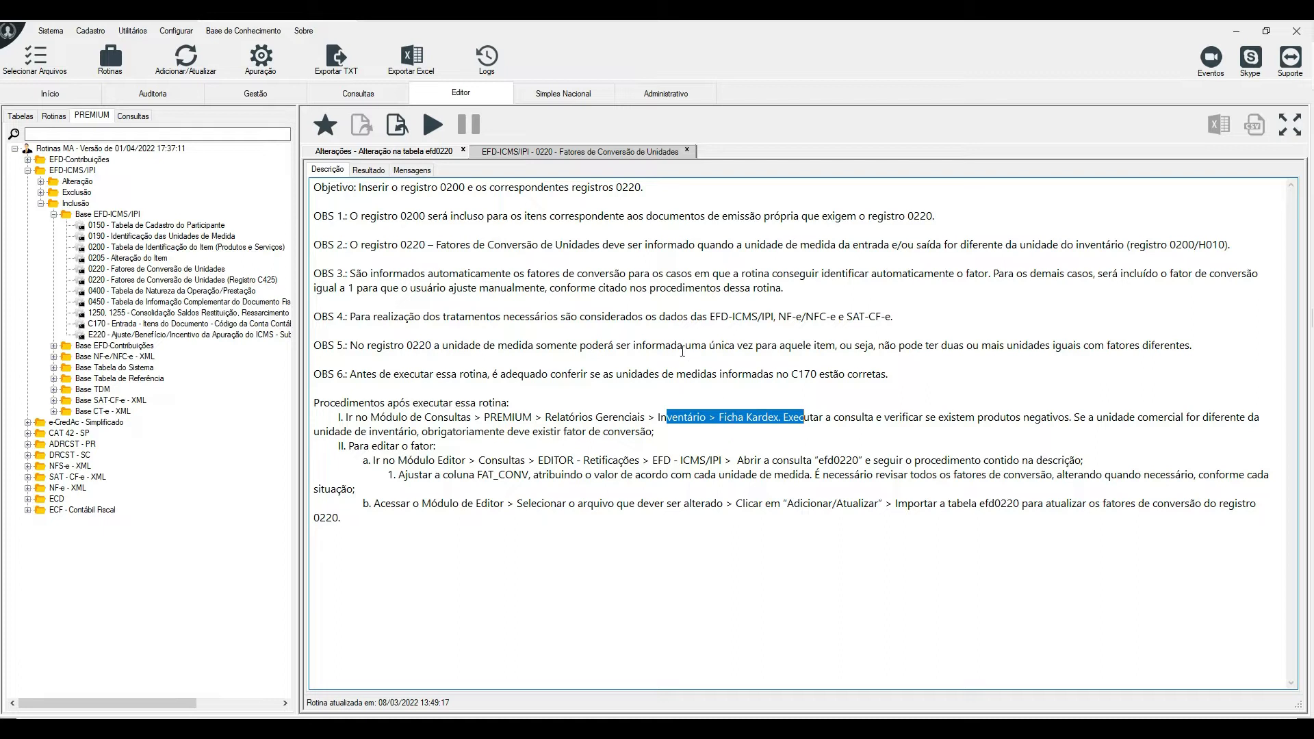
Open the PREMIUM query "758 - Ficha Kardex Detalhada" from Relatórios Gerenciais, Inventário in the Consultas module and read its description.
{"action": "left_click", "coordinate": [358, 94]}
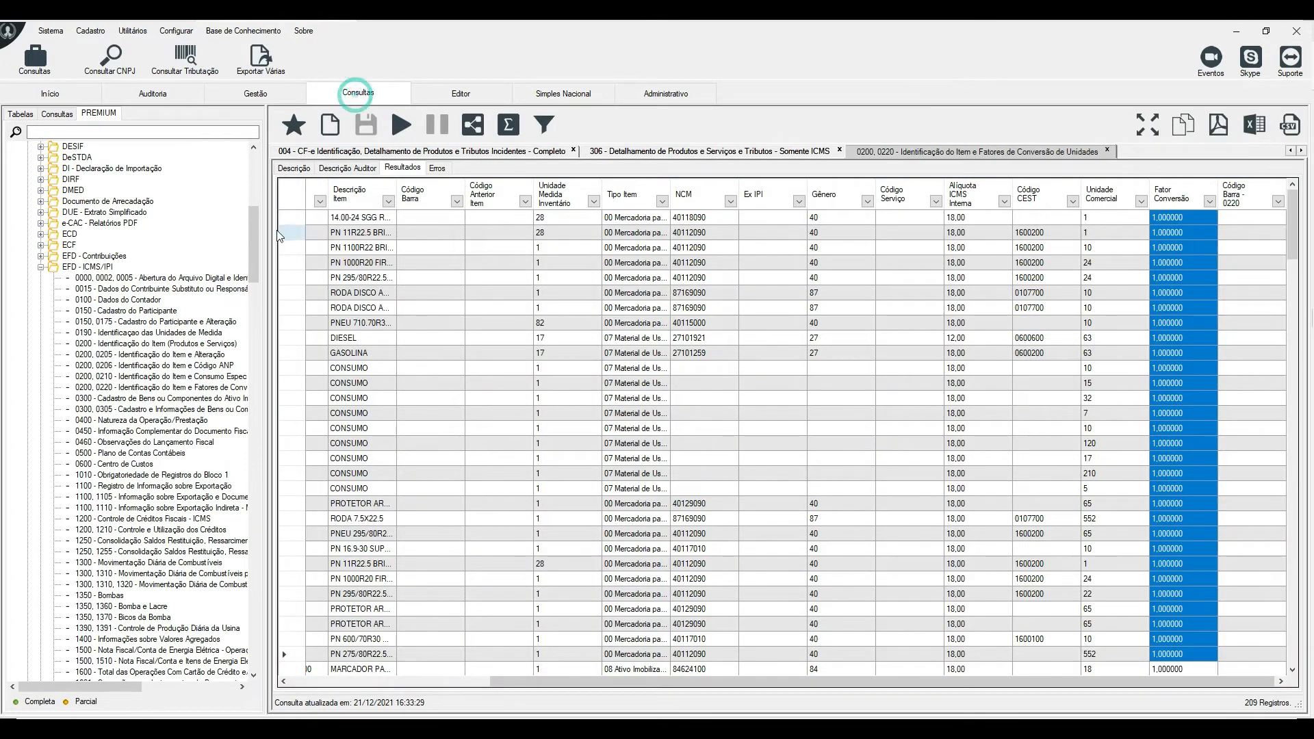
{"action": "scroll", "coordinate": [256, 223], "scroll_direction": "down", "scroll_amount": 20}
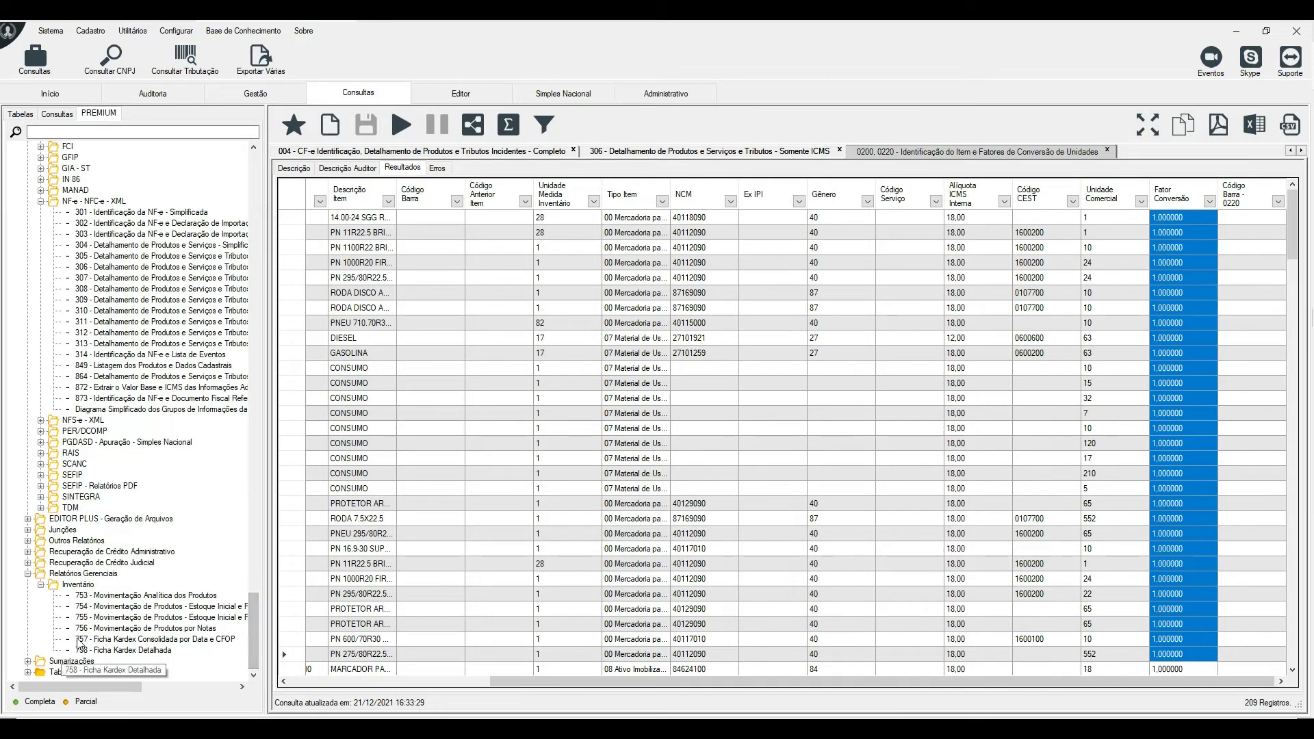
{"action": "double_click", "coordinate": [118, 650]}
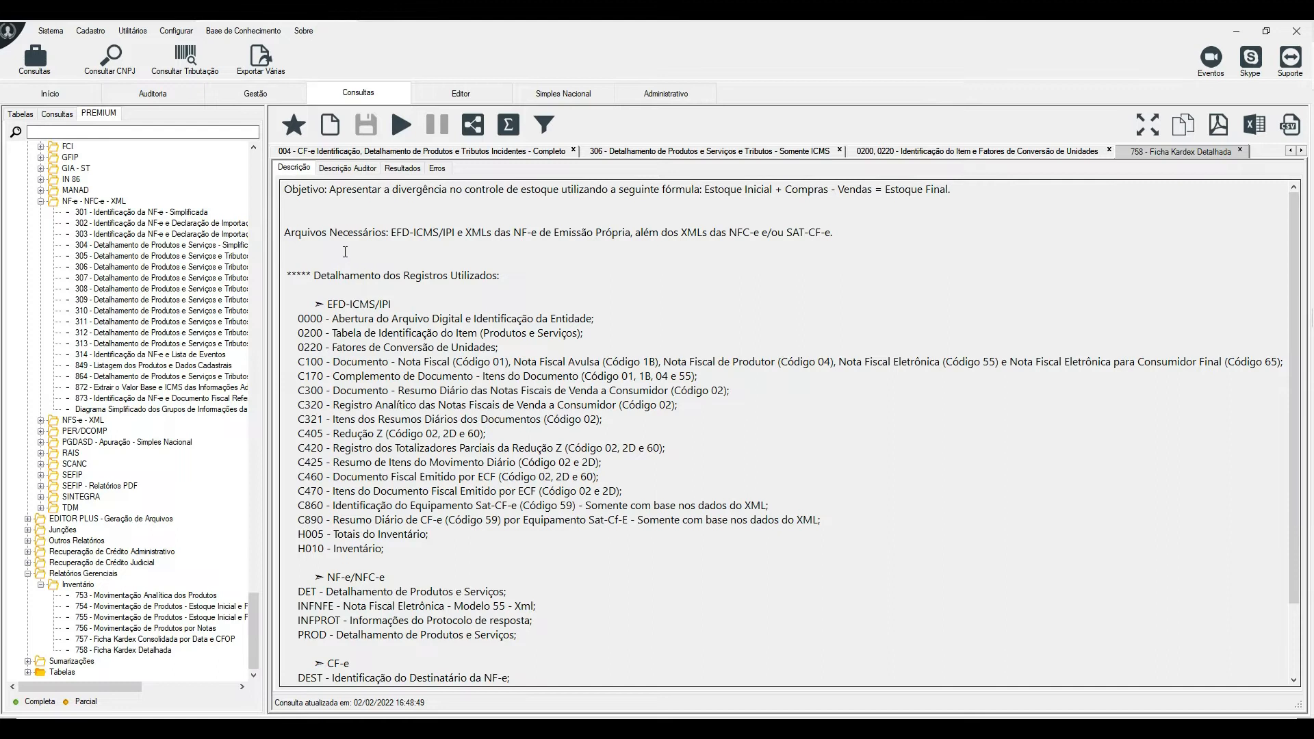
{"action": "left_click_drag", "start_coordinate": [292, 189], "coordinate": [876, 491]}
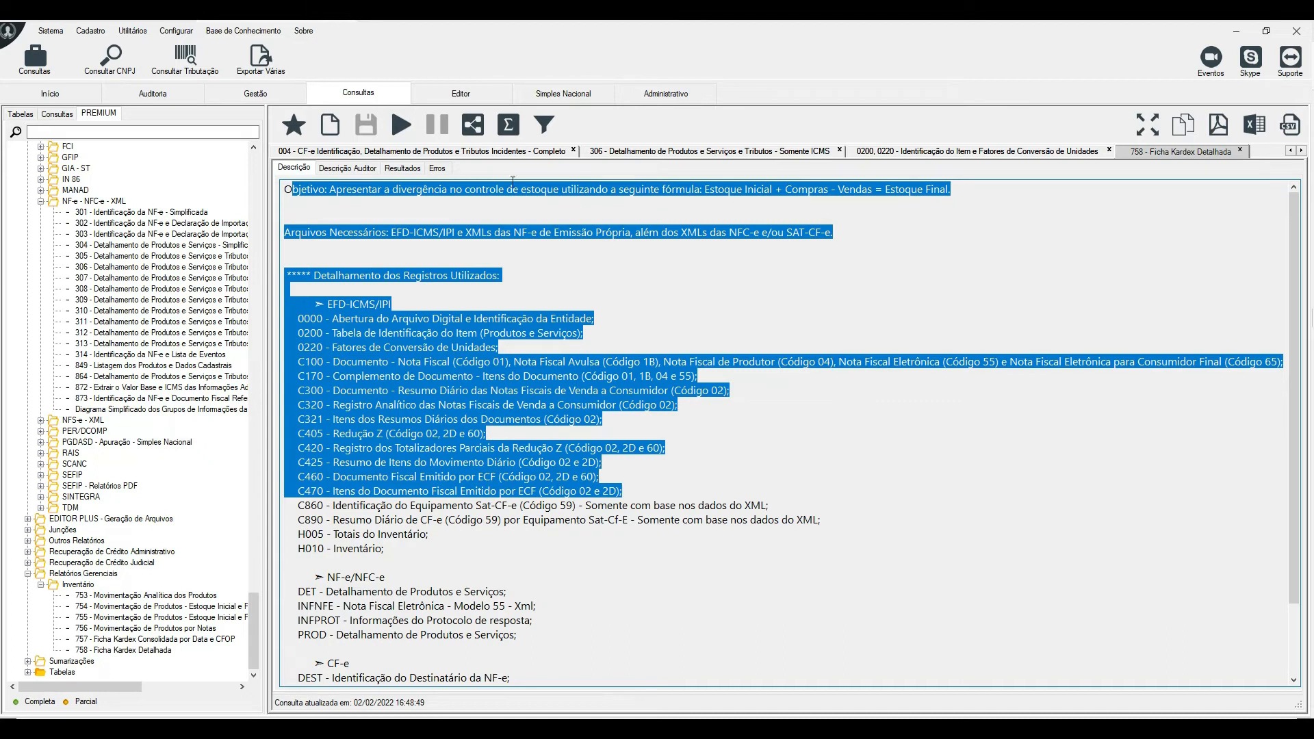
Run the "0220 - Fatores de Conversão de Unidades" routine in the Editor module and close the completion message.
{"action": "left_click", "coordinate": [457, 94]}
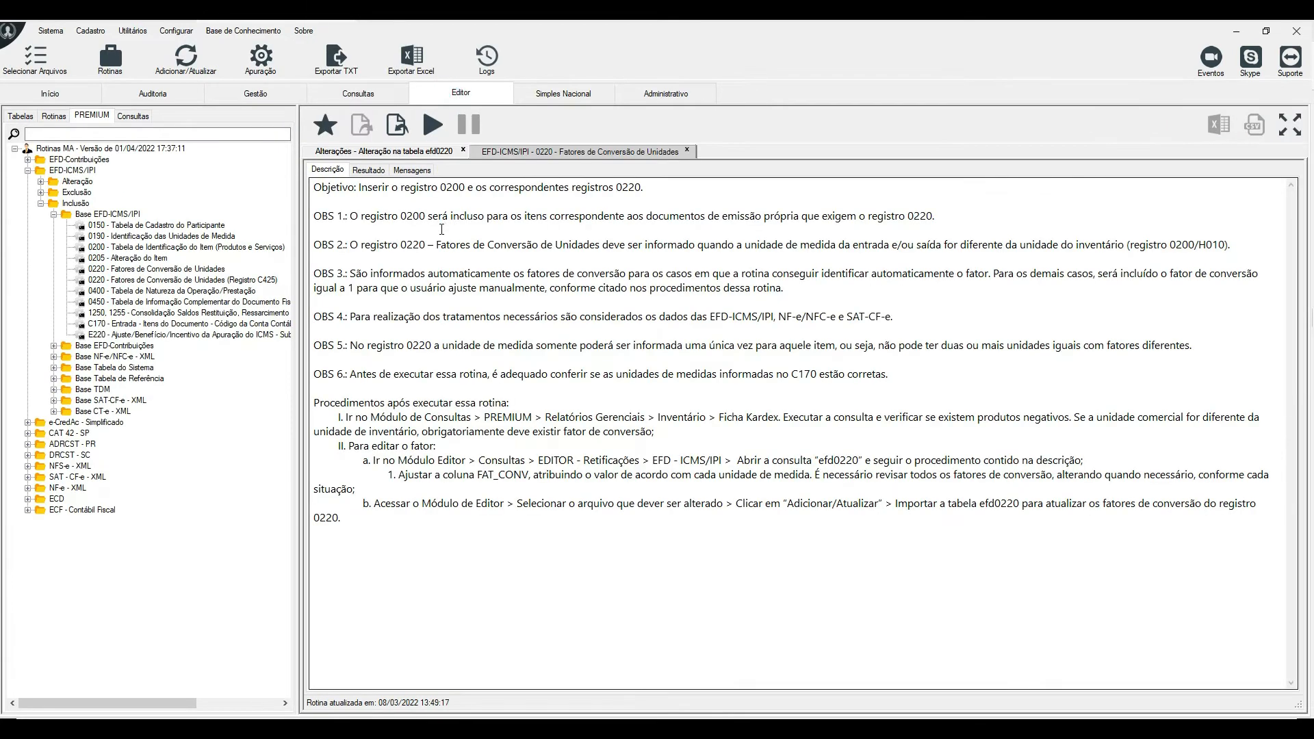
{"action": "left_click", "coordinate": [438, 126]}
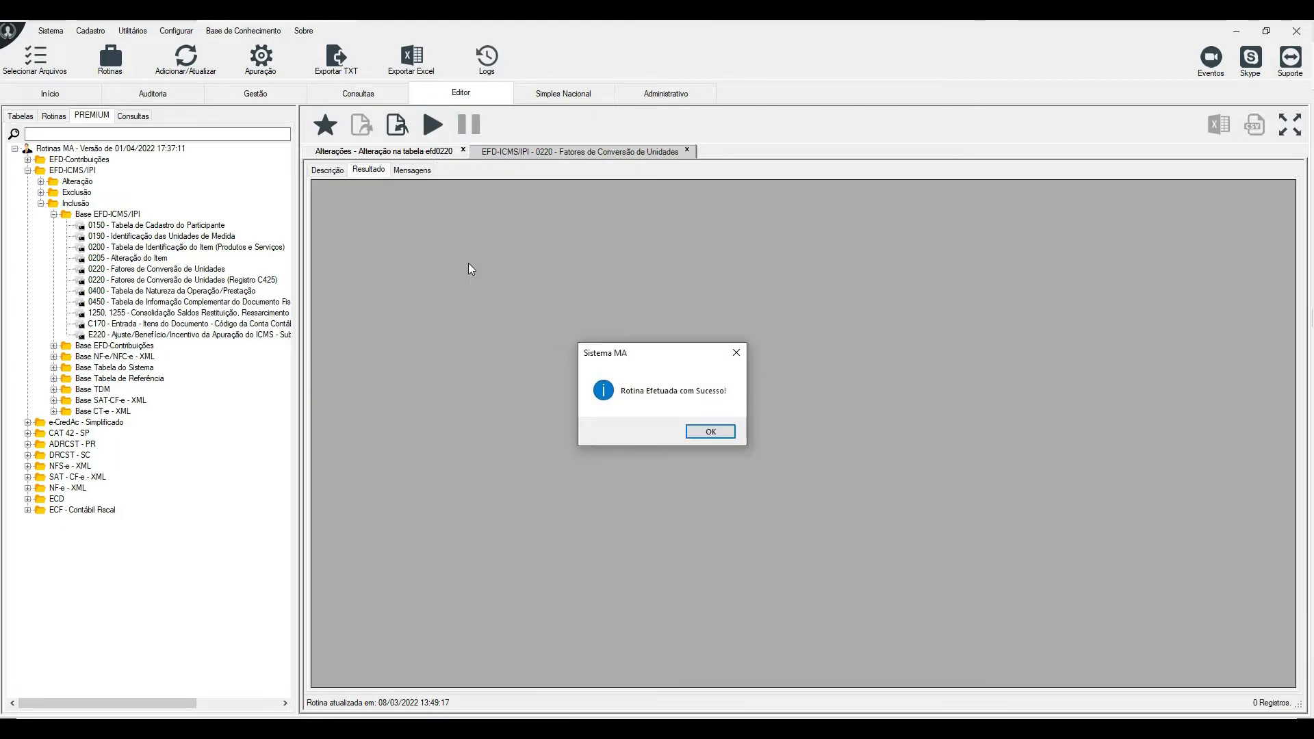
{"action": "left_click", "coordinate": [709, 431]}
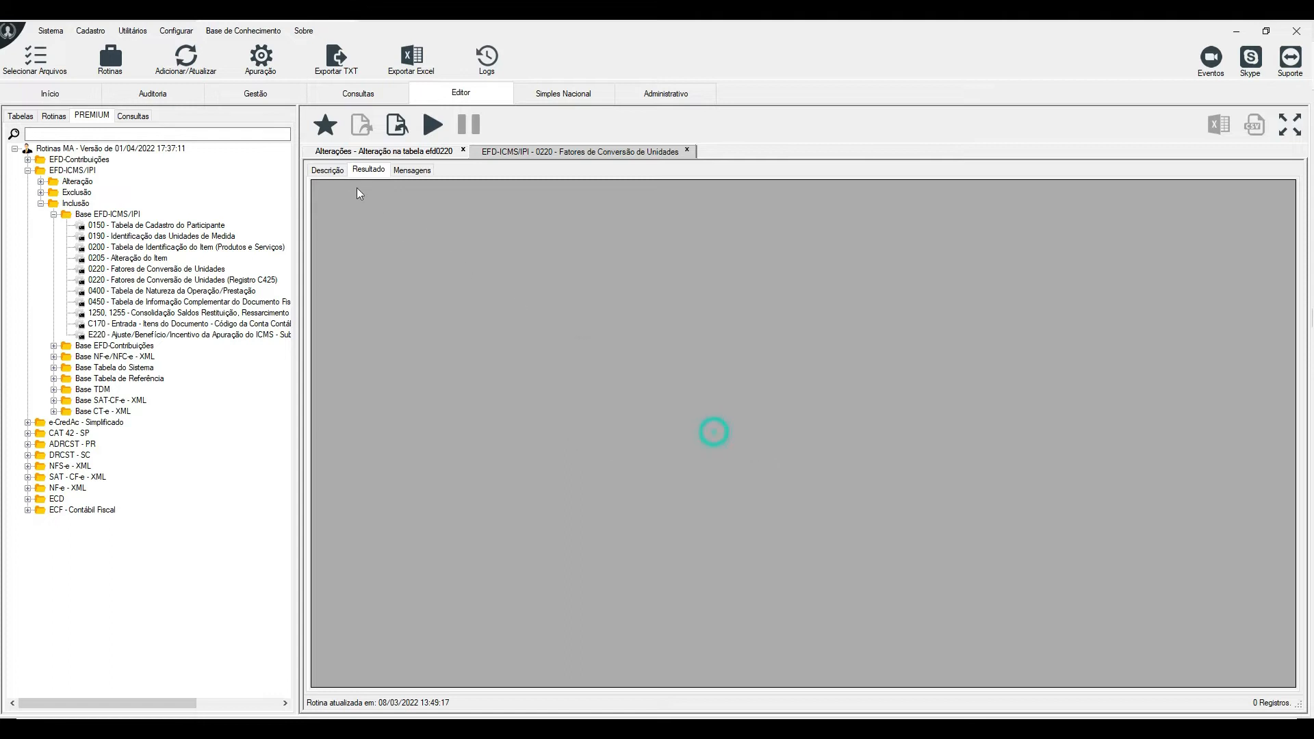
Read OBS 4 in the 0220 routine's description for the data sources it considers: EFD-ICMS/IPI, NF-e/NFC-e and SAT-CF-e.
{"action": "left_click", "coordinate": [320, 171]}
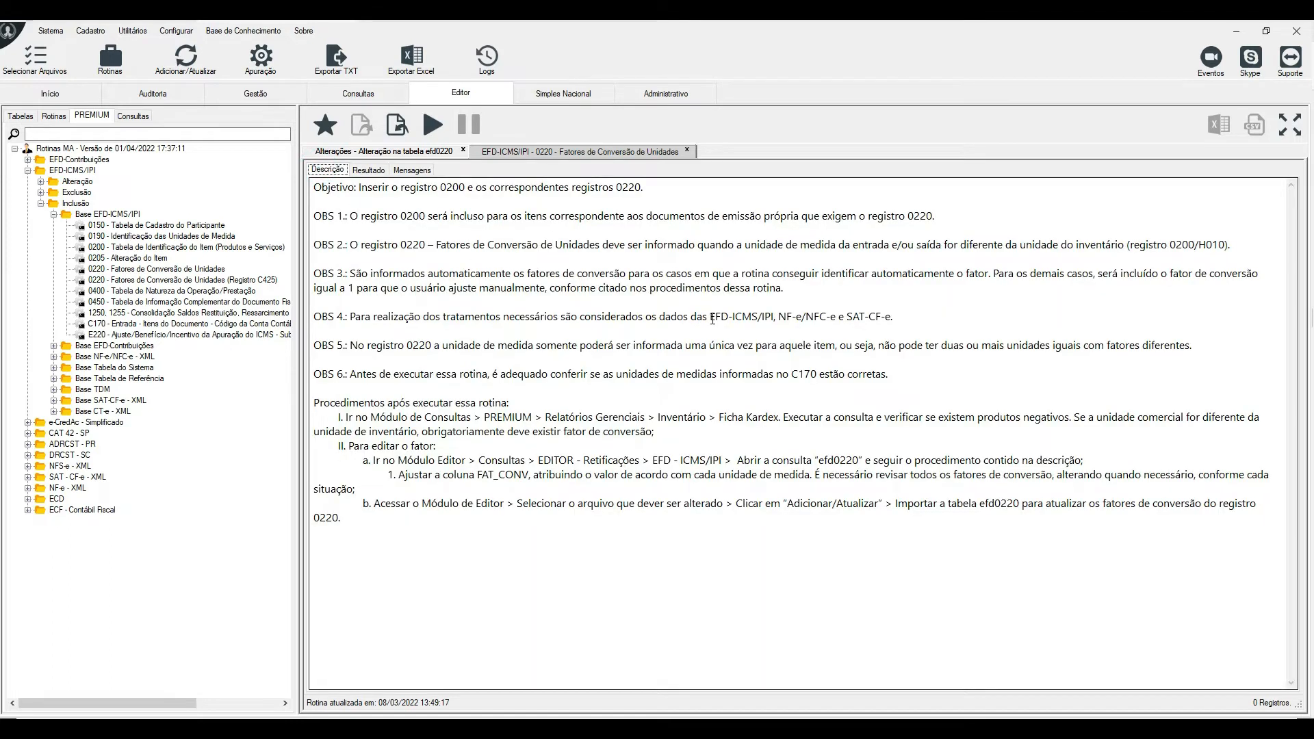
{"action": "left_click_drag", "start_coordinate": [710, 317], "coordinate": [821, 318]}
{"action": "double_click", "coordinate": [779, 317]}
{"action": "double_click", "coordinate": [811, 317]}
{"action": "double_click", "coordinate": [861, 317]}
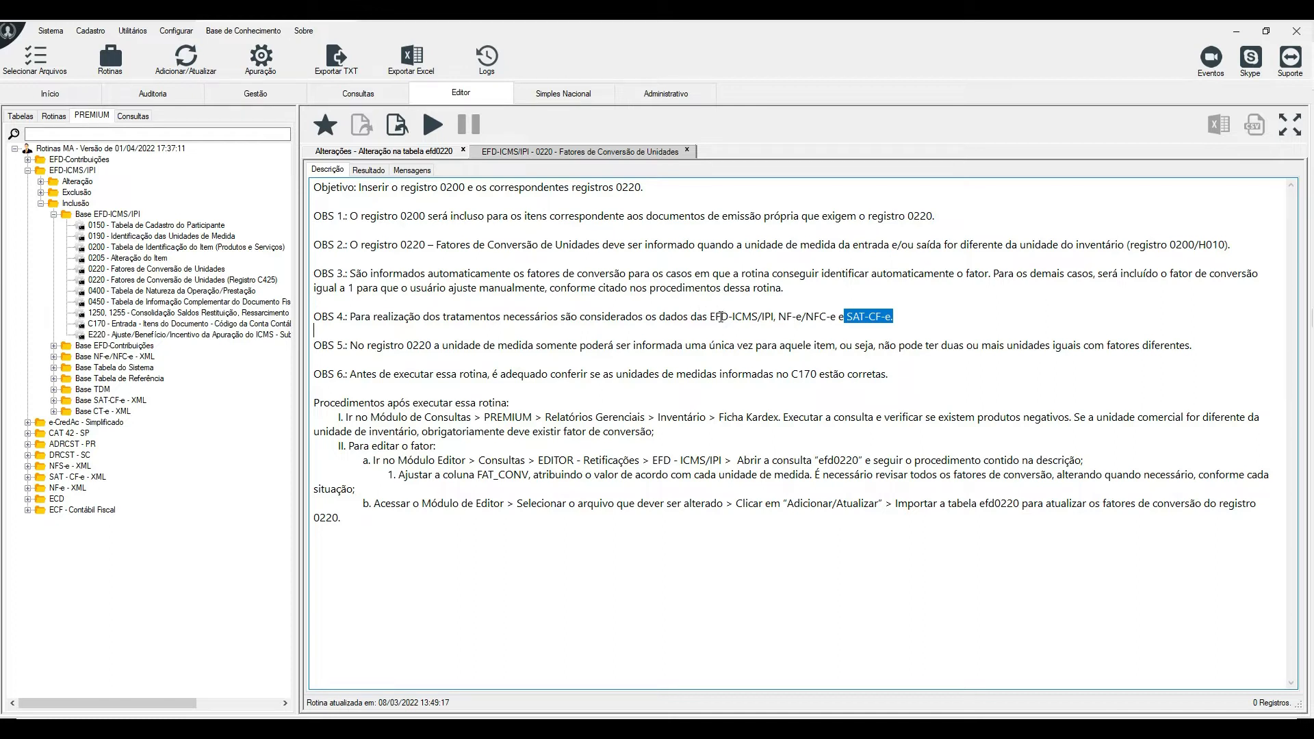
{"action": "left_click_drag", "start_coordinate": [709, 316], "coordinate": [893, 318]}
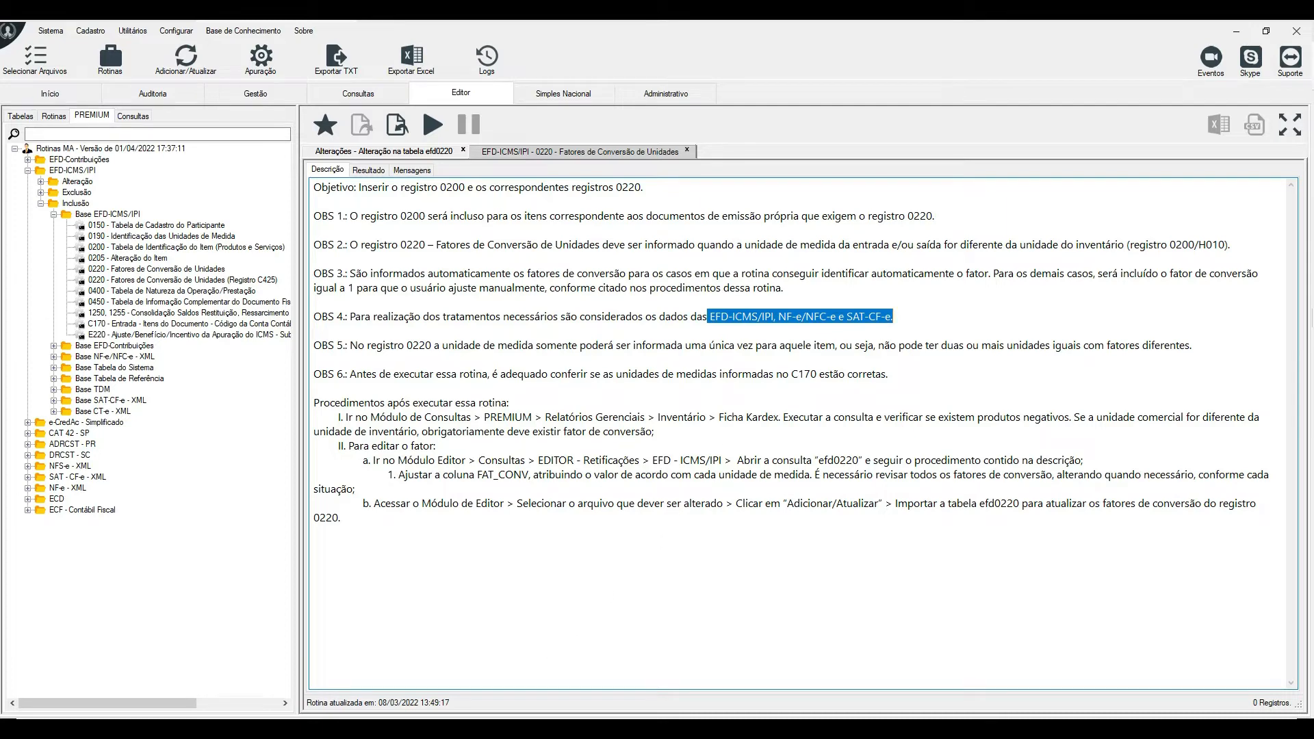
Switch to the Portaria CAT 42-2018 guide PDF in the browser and read the "Solução" paragraph of Item 3 - Unidade de Medida.
{"action": "key", "text": "alt+Tab"}
{"action": "scroll", "coordinate": [600, 414], "scroll_direction": "down", "scroll_amount": 3}
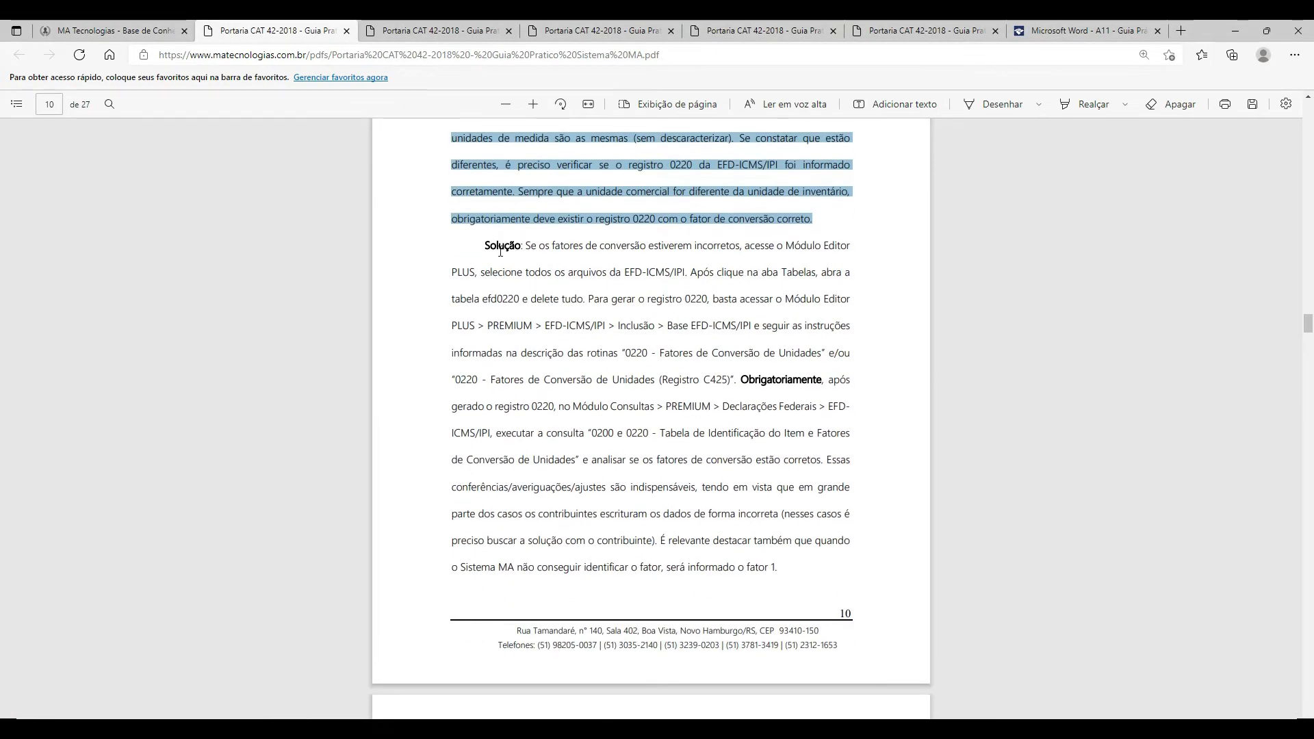
{"action": "scroll", "coordinate": [501, 232], "scroll_direction": "up", "scroll_amount": 3}
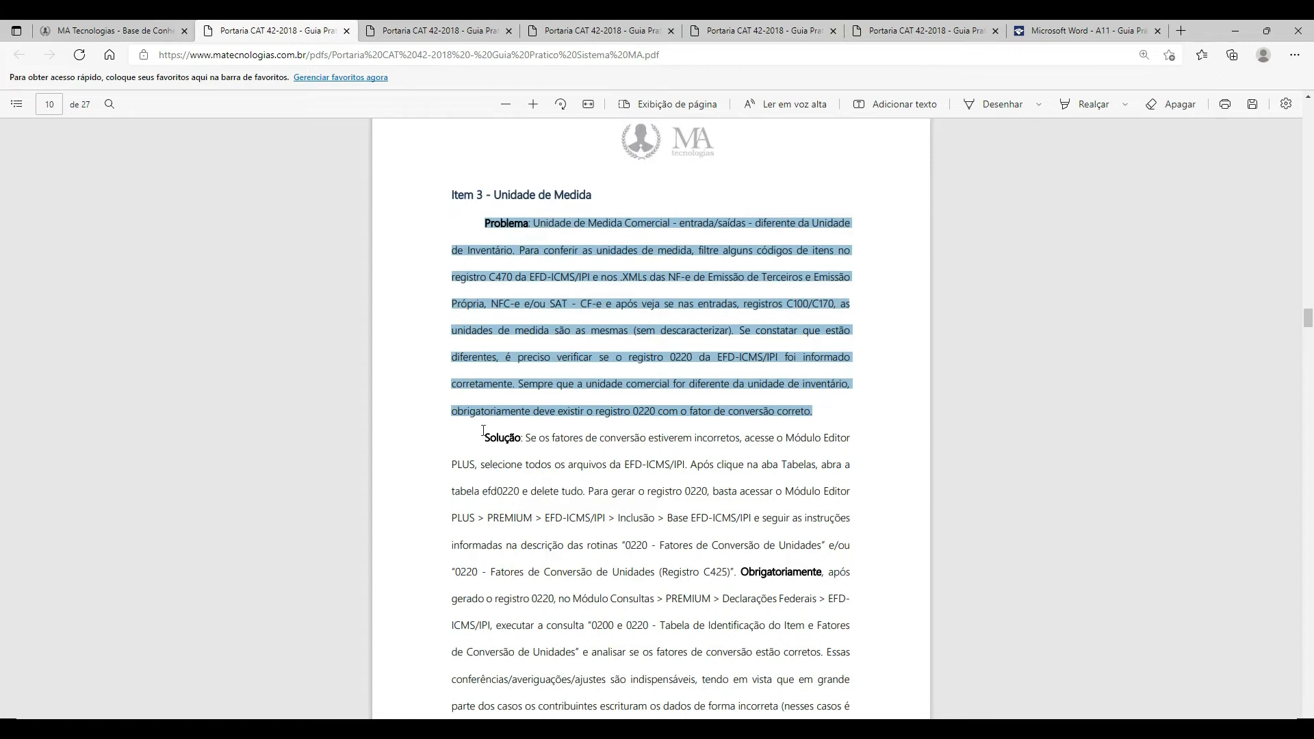
{"action": "left_click", "coordinate": [504, 441]}
{"action": "left_click_drag", "start_coordinate": [483, 438], "coordinate": [774, 616]}
{"action": "scroll", "coordinate": [739, 472], "scroll_direction": "down", "scroll_amount": 3}
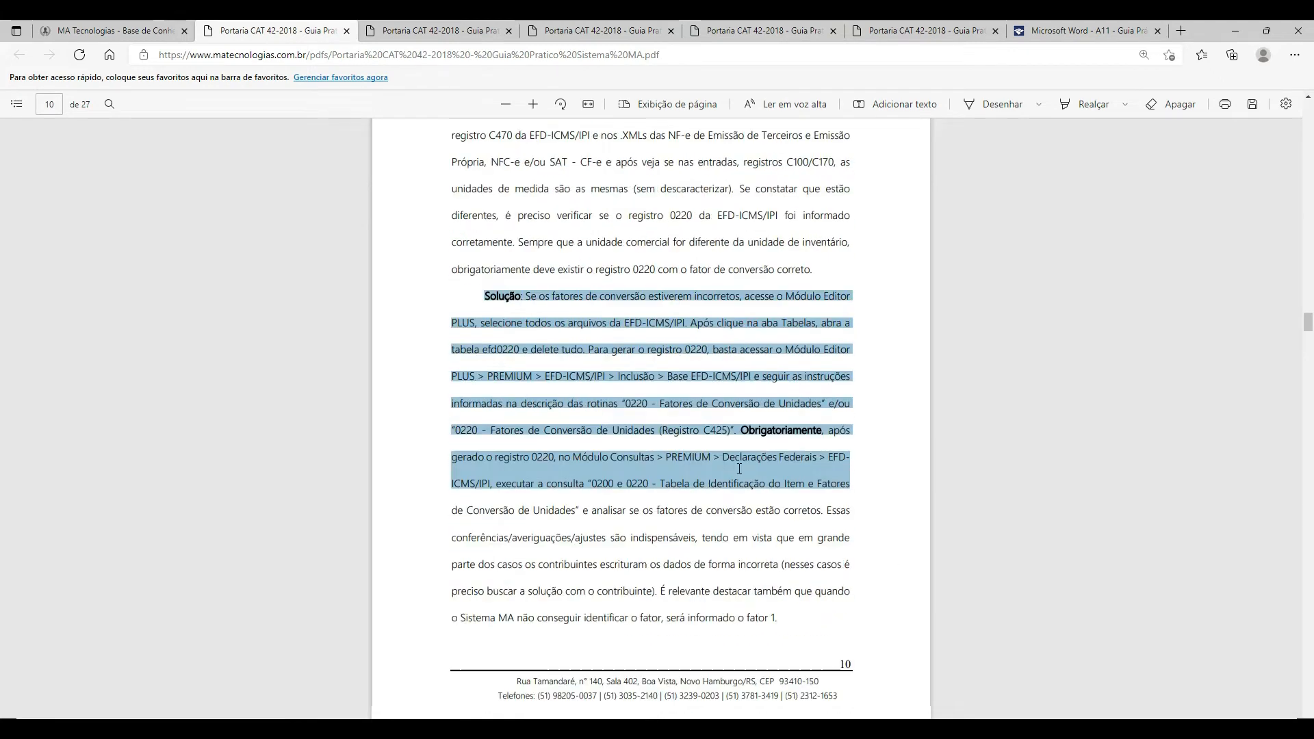
{"action": "left_click", "coordinate": [651, 381]}
{"action": "left_click_drag", "start_coordinate": [569, 325], "coordinate": [739, 381]}
{"action": "scroll", "coordinate": [777, 397], "scroll_direction": "down", "scroll_amount": 2}
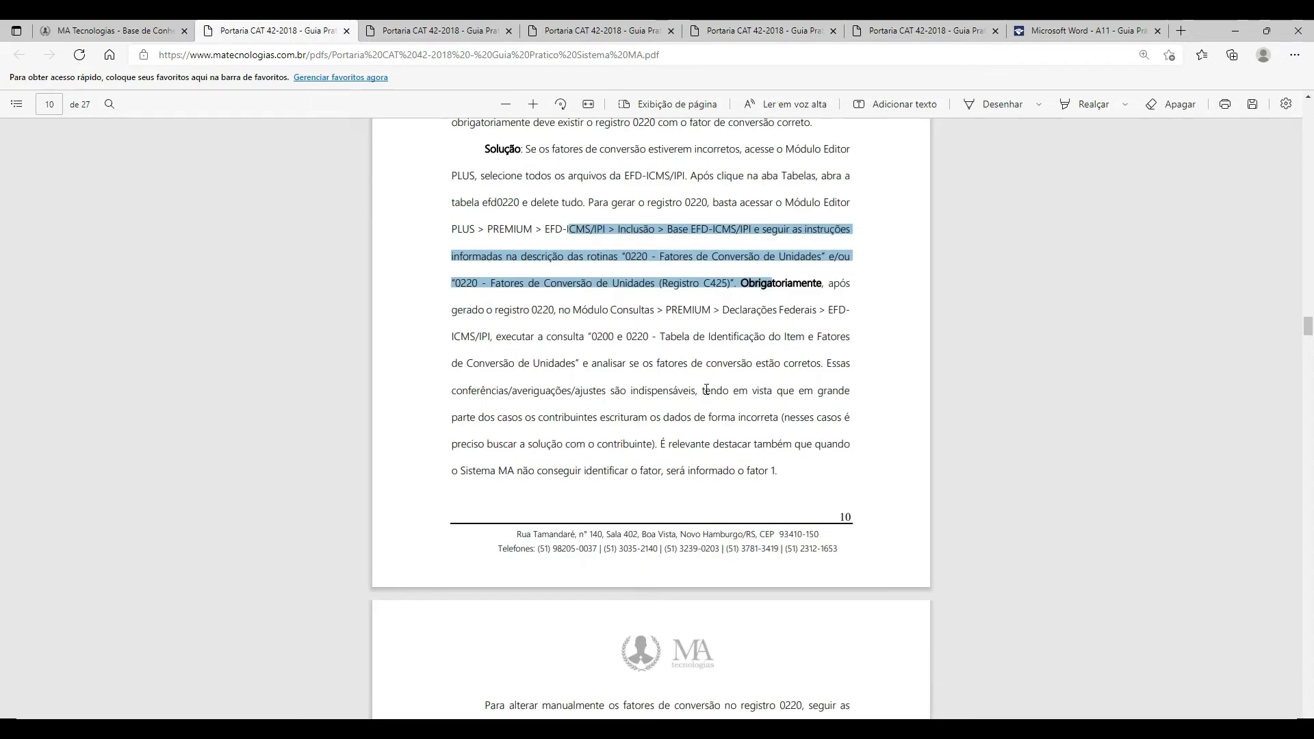
Examine the guide's references to both 0220 routines, including "Registro C425", and locate them in the PREMIUM routine list in Sistema MA.
{"action": "left_click", "coordinate": [624, 254]}
{"action": "left_click_drag", "start_coordinate": [614, 256], "coordinate": [739, 285]}
{"action": "double_click", "coordinate": [637, 257]}
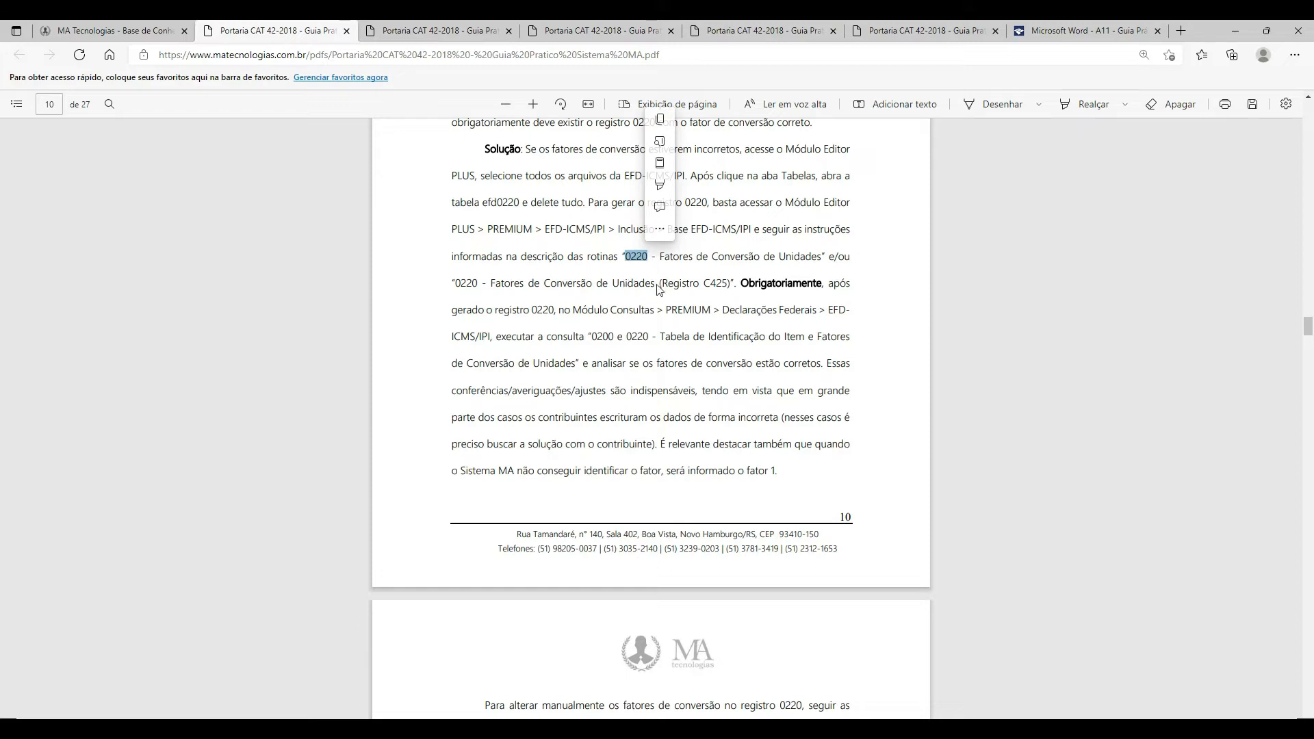
{"action": "left_click_drag", "start_coordinate": [661, 283], "coordinate": [724, 285]}
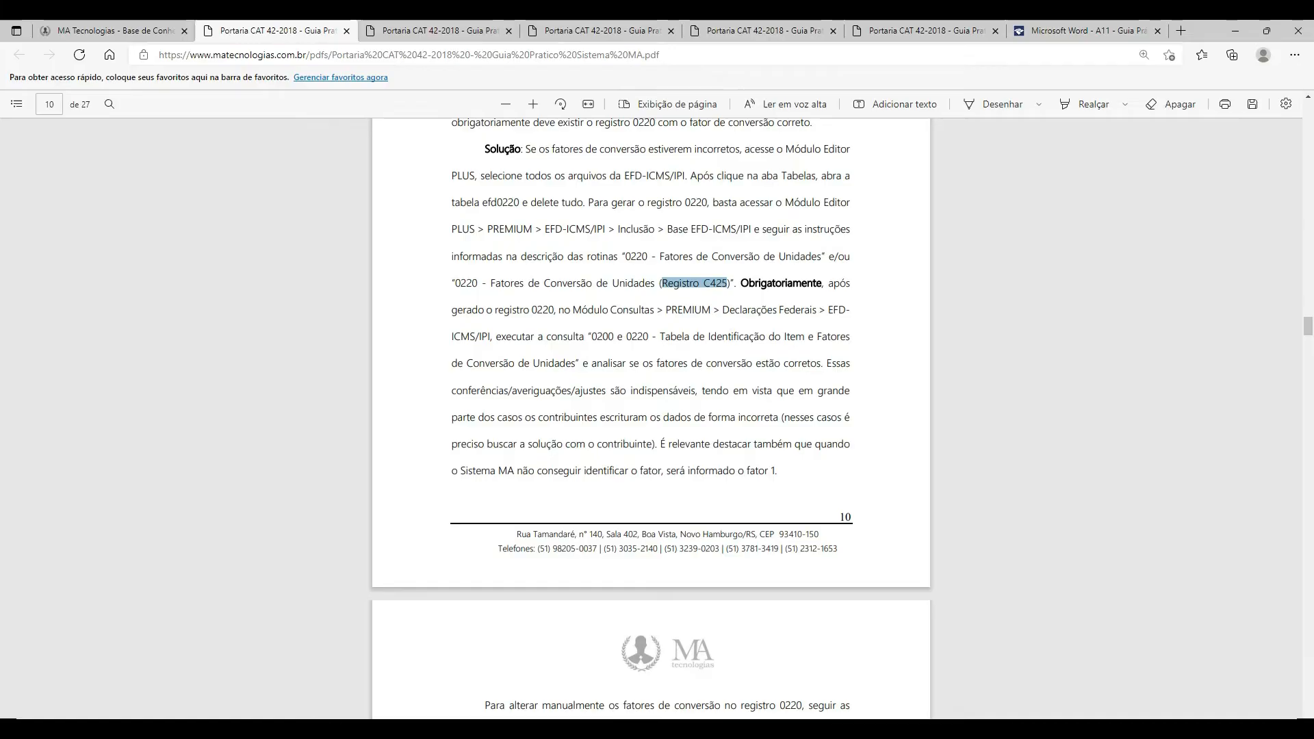
{"action": "left_click", "coordinate": [508, 728]}
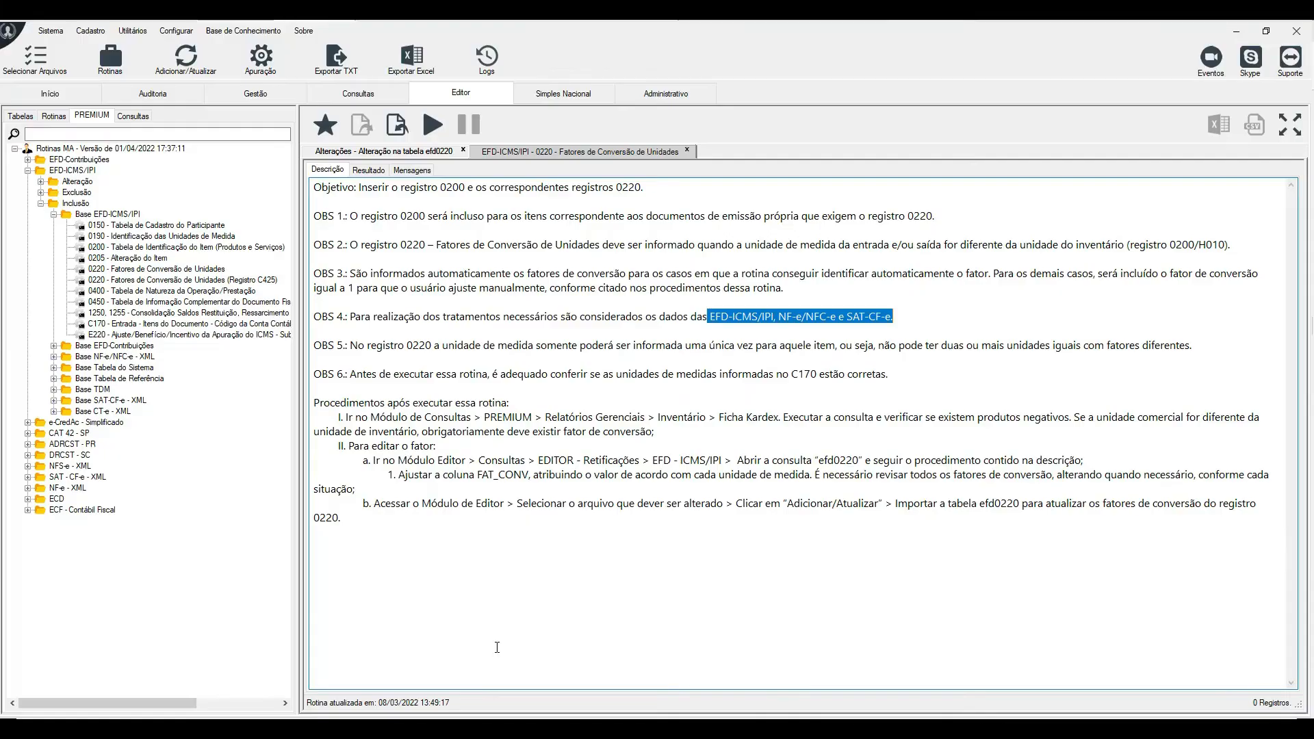
{"action": "left_click", "coordinate": [170, 282]}
{"action": "left_click", "coordinate": [174, 269]}
Return to the guide PDF and read about analysing the 0200 and 0220 query, unidentified factors, and manual changes through the "efd0220" query.
{"action": "key", "text": "alt+Tab"}
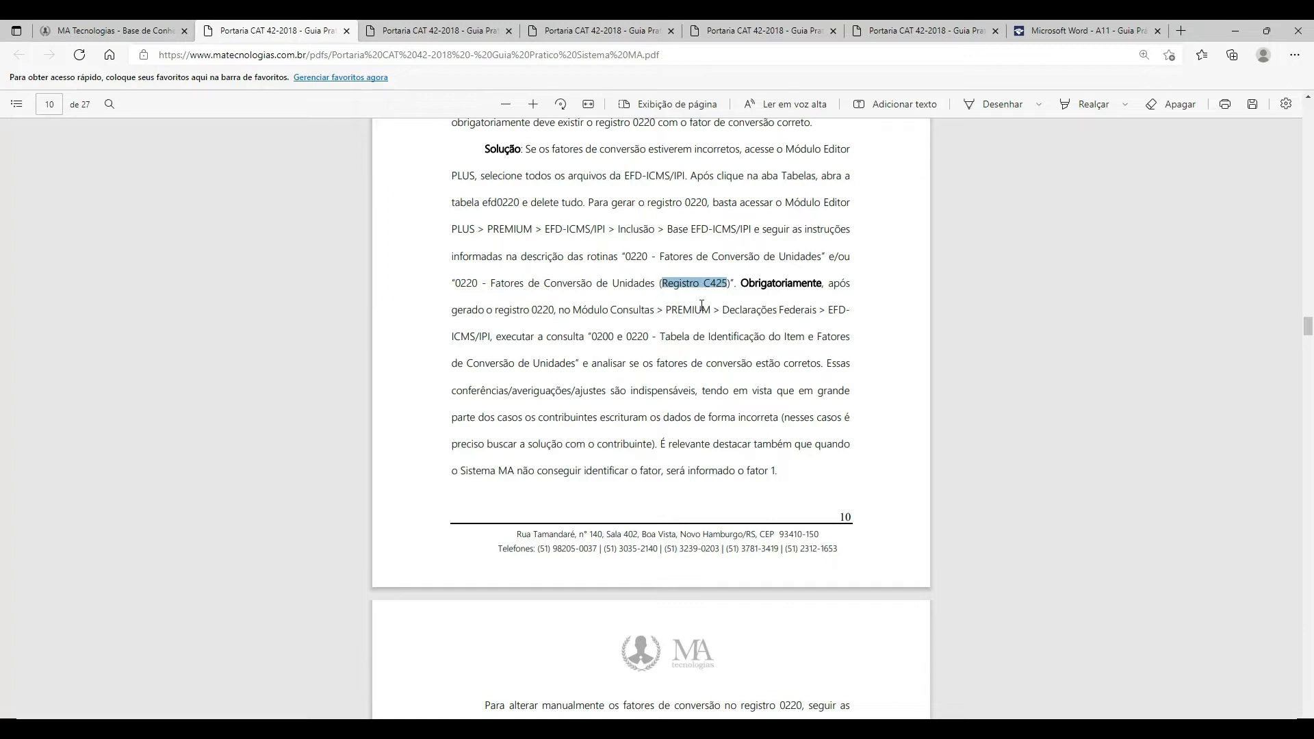
{"action": "left_click_drag", "start_coordinate": [659, 338], "coordinate": [785, 430]}
{"action": "left_click", "coordinate": [677, 443]}
{"action": "left_click_drag", "start_coordinate": [661, 445], "coordinate": [781, 482]}
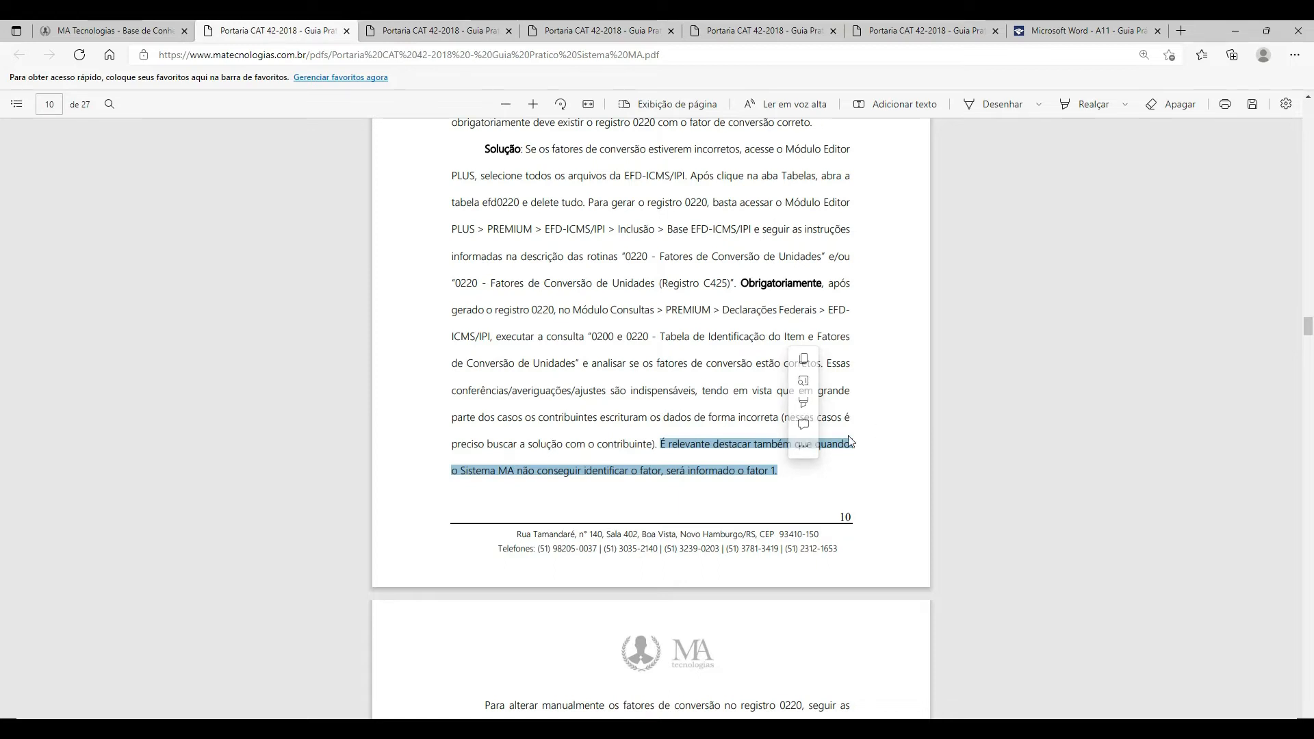
{"action": "scroll", "coordinate": [687, 406], "scroll_direction": "down", "scroll_amount": 3}
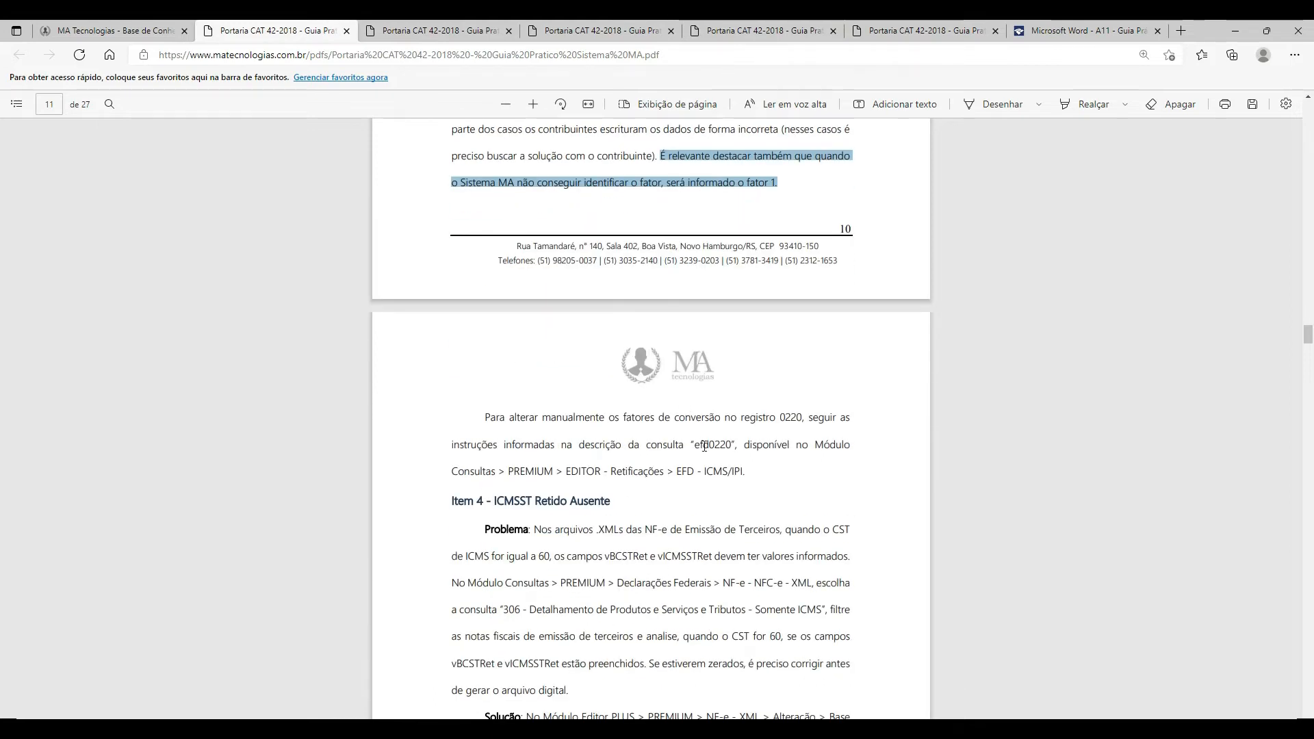
{"action": "left_click_drag", "start_coordinate": [690, 445], "coordinate": [748, 472]}
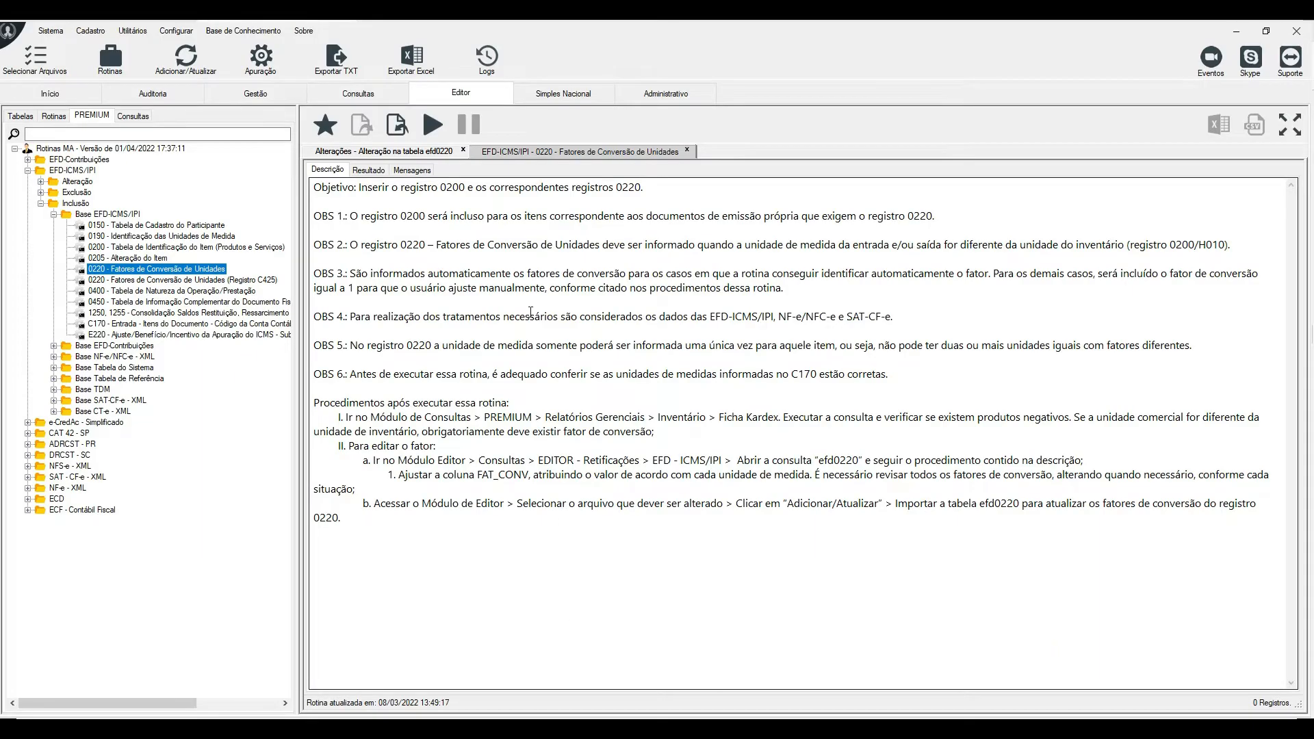
Switch to Sistema MA and run the "efd0220" query from EDITOR - Retificações, EFD - ICMS/IPI in the Editor module.
{"action": "left_click", "coordinate": [132, 116]}
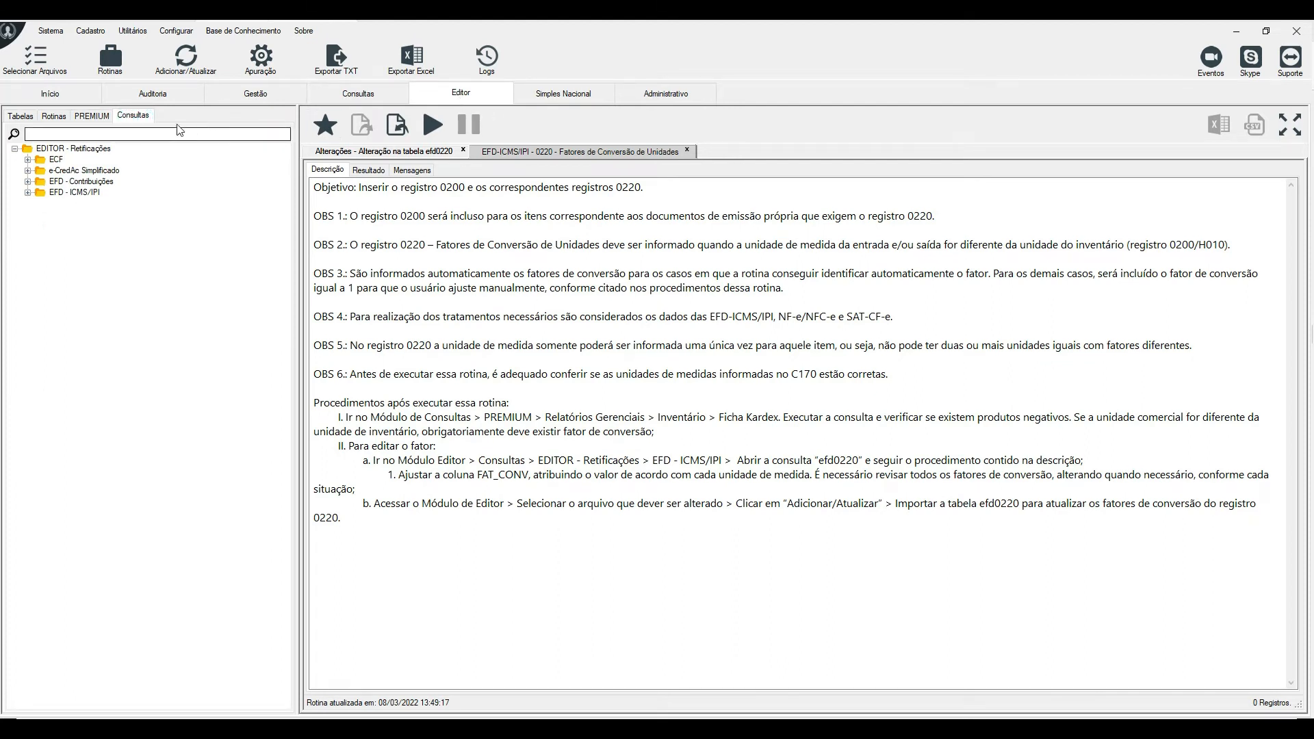
{"action": "left_click", "coordinate": [30, 195]}
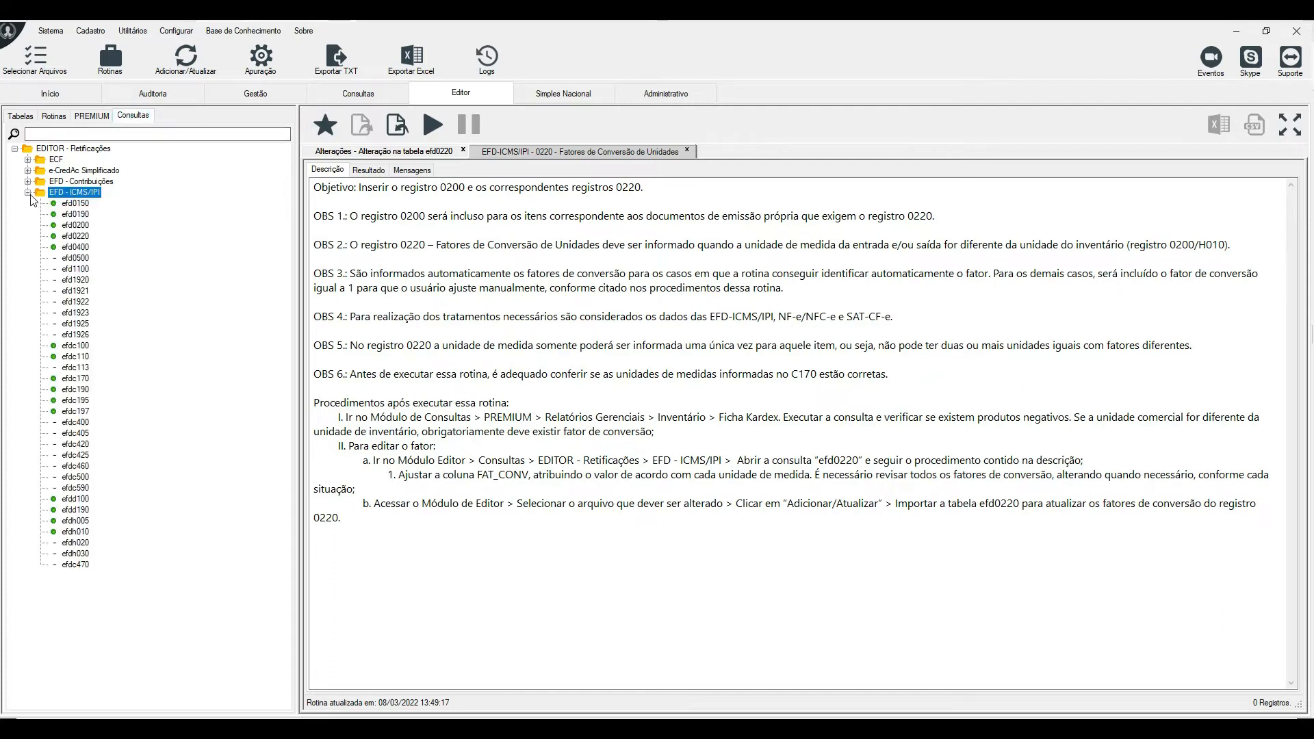
{"action": "left_click", "coordinate": [77, 236]}
{"action": "double_click", "coordinate": [78, 237]}
{"action": "left_click", "coordinate": [444, 132]}
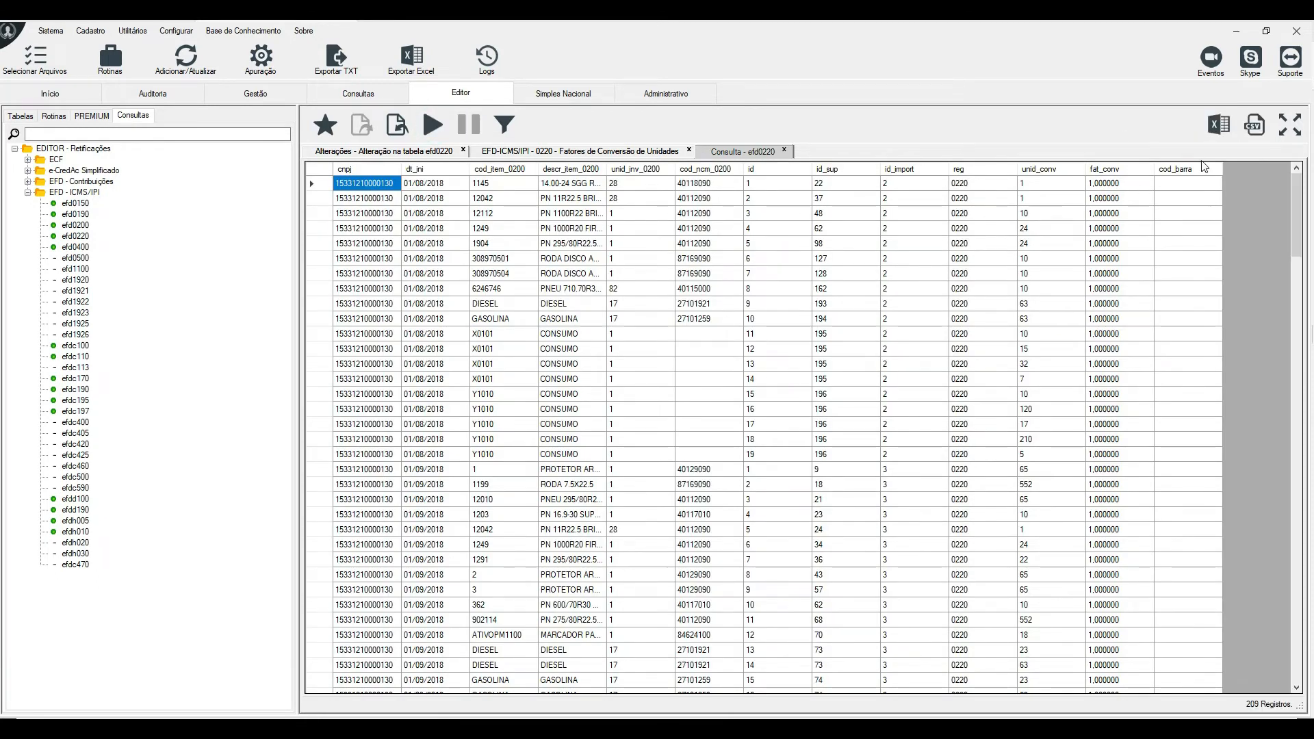
Export the efd0220 query results to Excel in the Área de Trabalho folder.
{"action": "left_click", "coordinate": [1219, 126]}
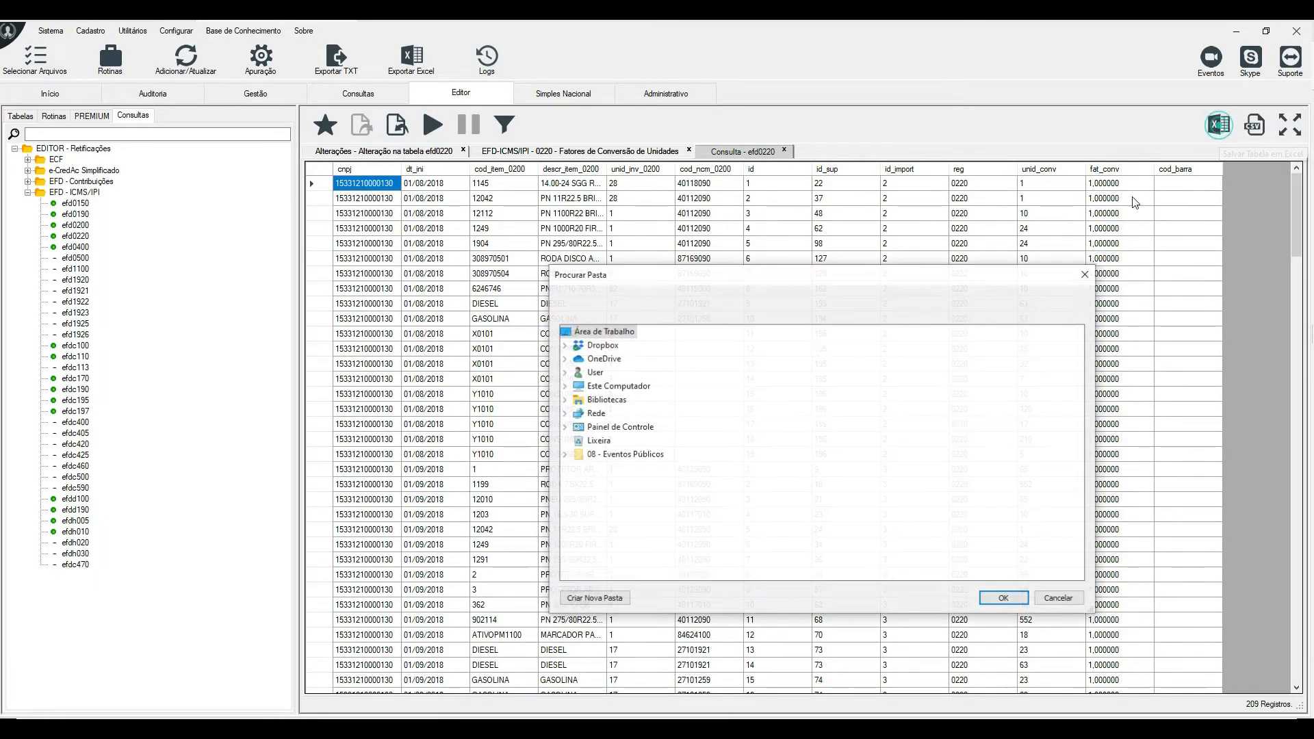
{"action": "left_click", "coordinate": [1004, 599]}
{"action": "left_click", "coordinate": [723, 436]}
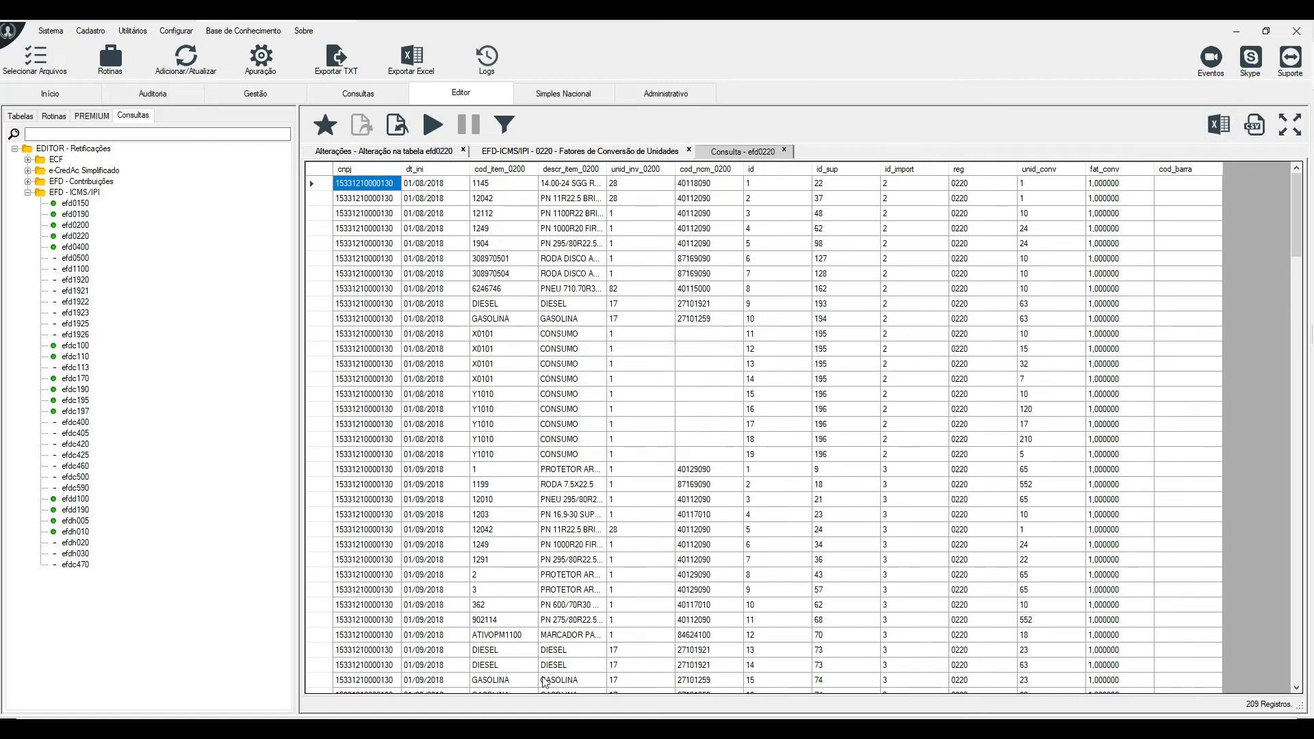
Minimize the open windows and open the exported "Consulta - efd0220" workbook from the desktop in Excel.
{"action": "left_click", "coordinate": [1236, 31]}
{"action": "left_click", "coordinate": [1236, 32]}
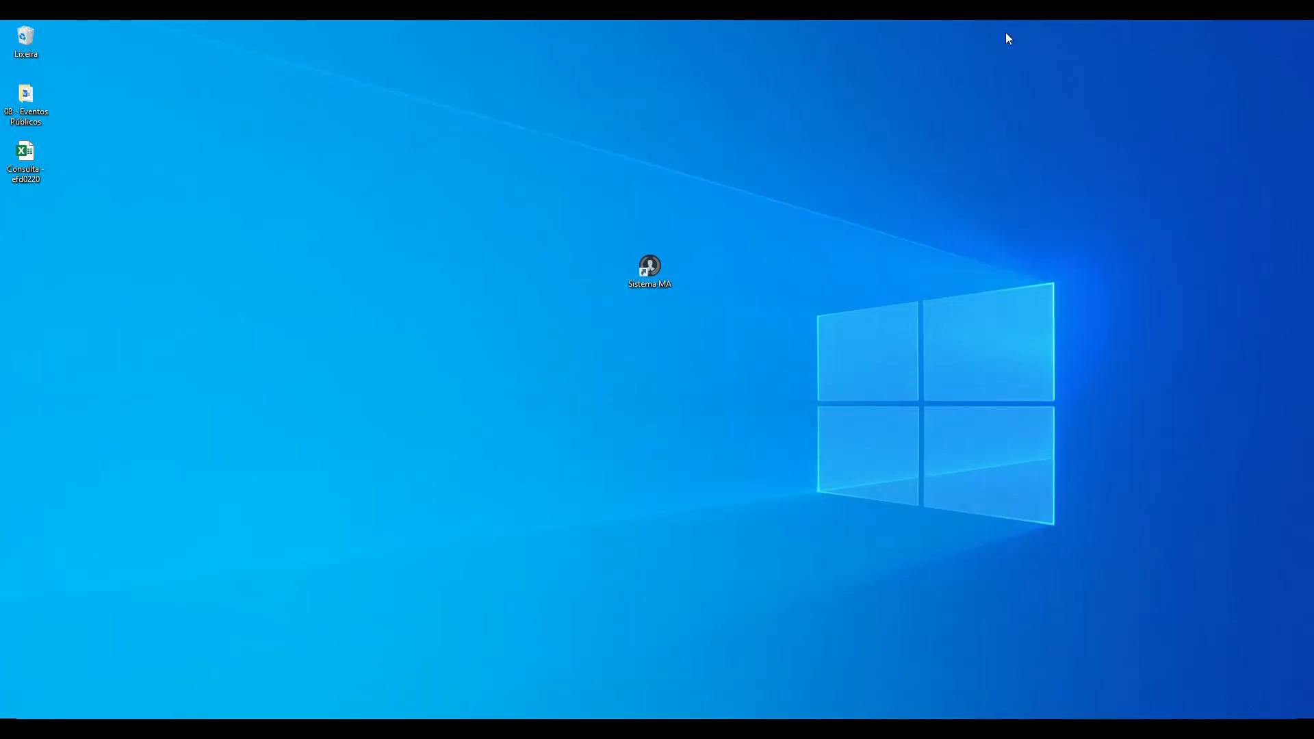
{"action": "double_click", "coordinate": [16, 166]}
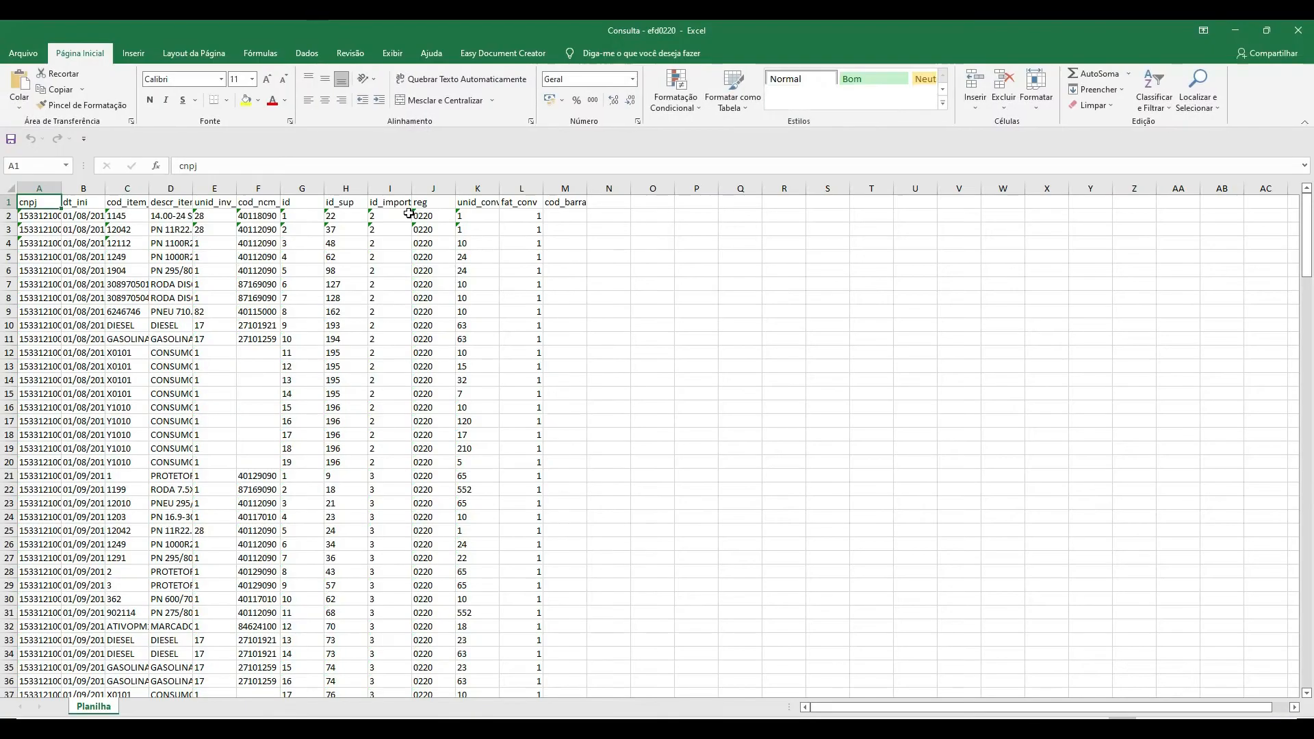
Examine the fat_conv values and the item codes in column C, rows 2 to 11, of the exported sheet.
{"action": "left_click_drag", "start_coordinate": [524, 217], "coordinate": [525, 408]}
{"action": "left_click", "coordinate": [124, 217]}
{"action": "key", "text": "Down"}
{"action": "key", "text": "Down"}
{"action": "key", "text": "Down"}
{"action": "key", "text": "Down"}
{"action": "key", "text": "Down"}
{"action": "key", "text": "Down"}
{"action": "key", "text": "Down"}
{"action": "key", "text": "Down"}
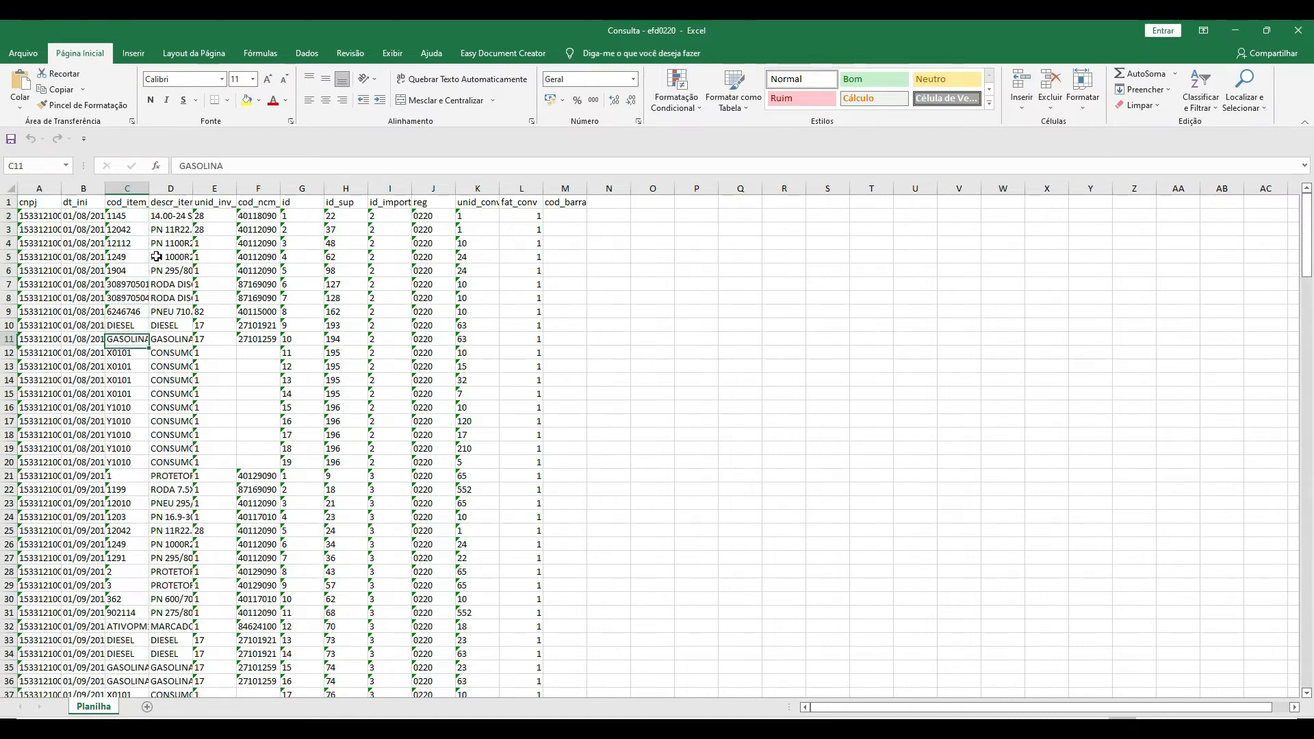
{"action": "key", "text": "Up"}
{"action": "key", "text": "Up"}
{"action": "key", "text": "Up"}
{"action": "key", "text": "Up"}
{"action": "key", "text": "Up"}
{"action": "key", "text": "Up"}
{"action": "key", "text": "Up"}
{"action": "key", "text": "Up"}
{"action": "key", "text": "Up"}
{"action": "key", "text": "Down"}
Move across row 2 to the fat_conv column and select the conversion factors in L2:L17.
{"action": "key", "text": "Right"}
{"action": "key", "text": "Right"}
{"action": "key", "text": "Right"}
{"action": "key", "text": "Right"}
{"action": "key", "text": "Right"}
{"action": "key", "text": "Right"}
{"action": "key", "text": "Right"}
{"action": "key", "text": "Right"}
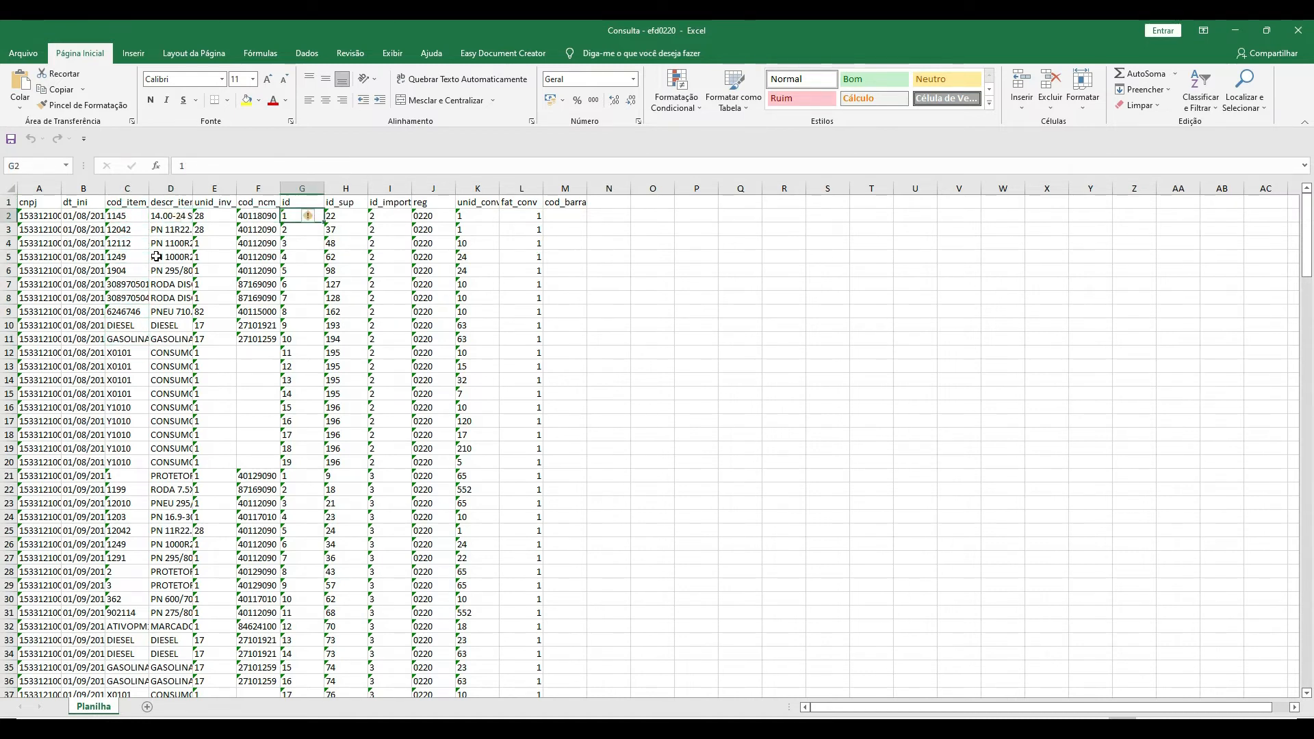
{"action": "key", "text": "Right"}
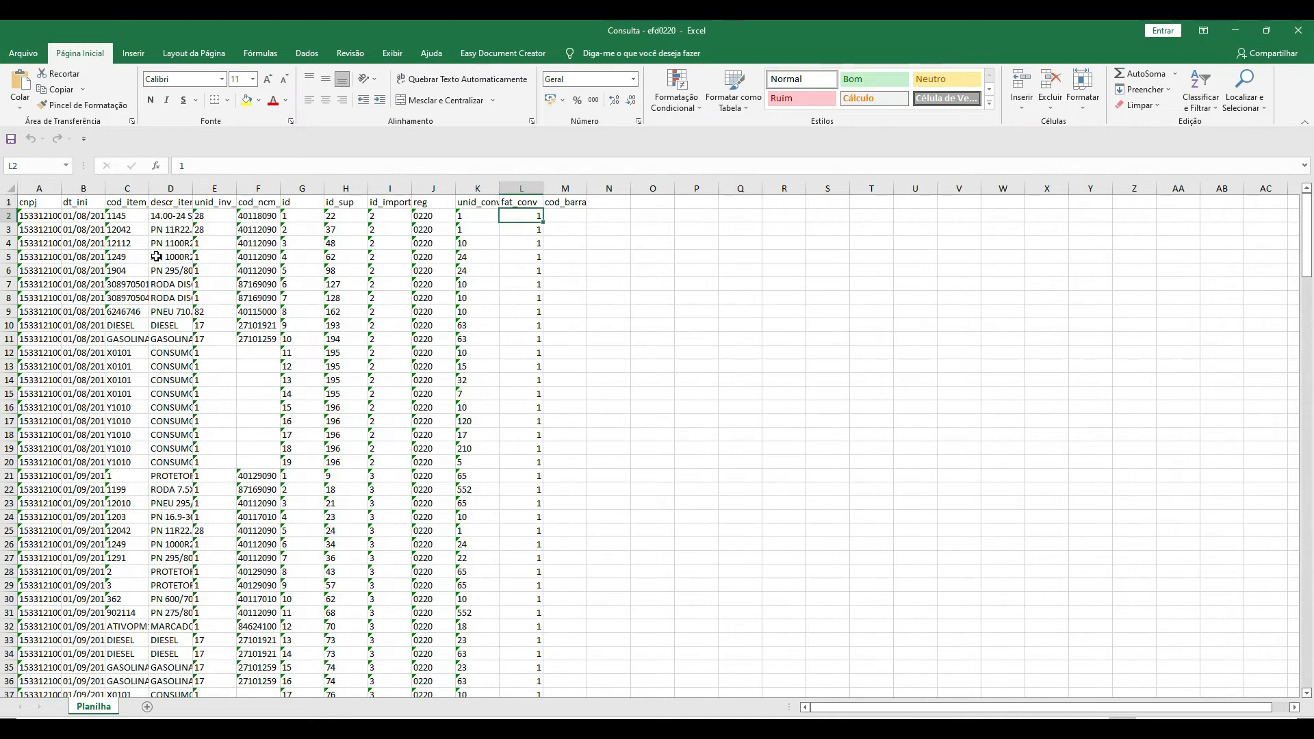
{"action": "key", "text": "shift+Down"}
{"action": "key", "text": "shift+Down"}
{"action": "key", "text": "shift+Down"}
{"action": "key", "text": "shift+Down"}
{"action": "key", "text": "shift+Down"}
{"action": "key", "text": "shift+Down"}
{"action": "key", "text": "shift+Down"}
{"action": "key", "text": "shift+Down"}
{"action": "key", "text": "shift+Down"}
{"action": "key", "text": "shift+Down"}
{"action": "key", "text": "shift+Down"}
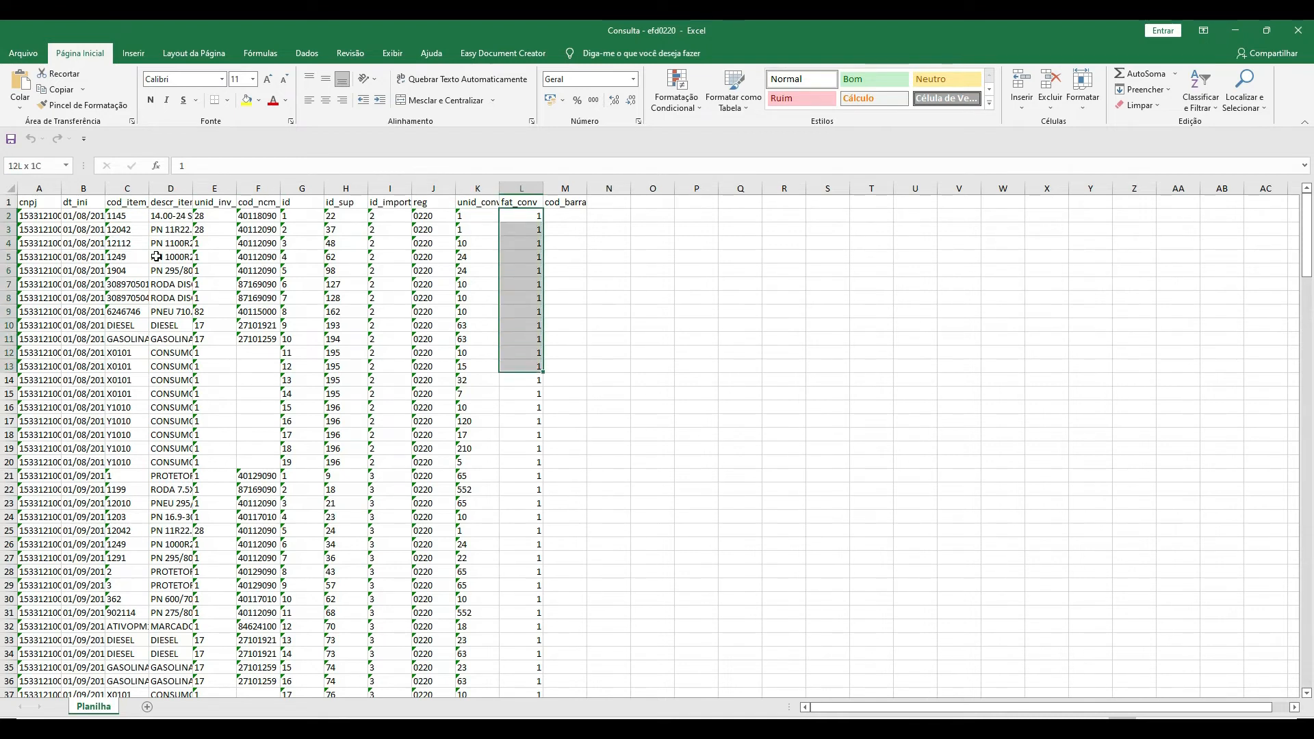
{"action": "key", "text": "shift+Down"}
{"action": "key", "text": "shift+Down"}
{"action": "key", "text": "shift+Down"}
{"action": "key", "text": "shift+Down"}
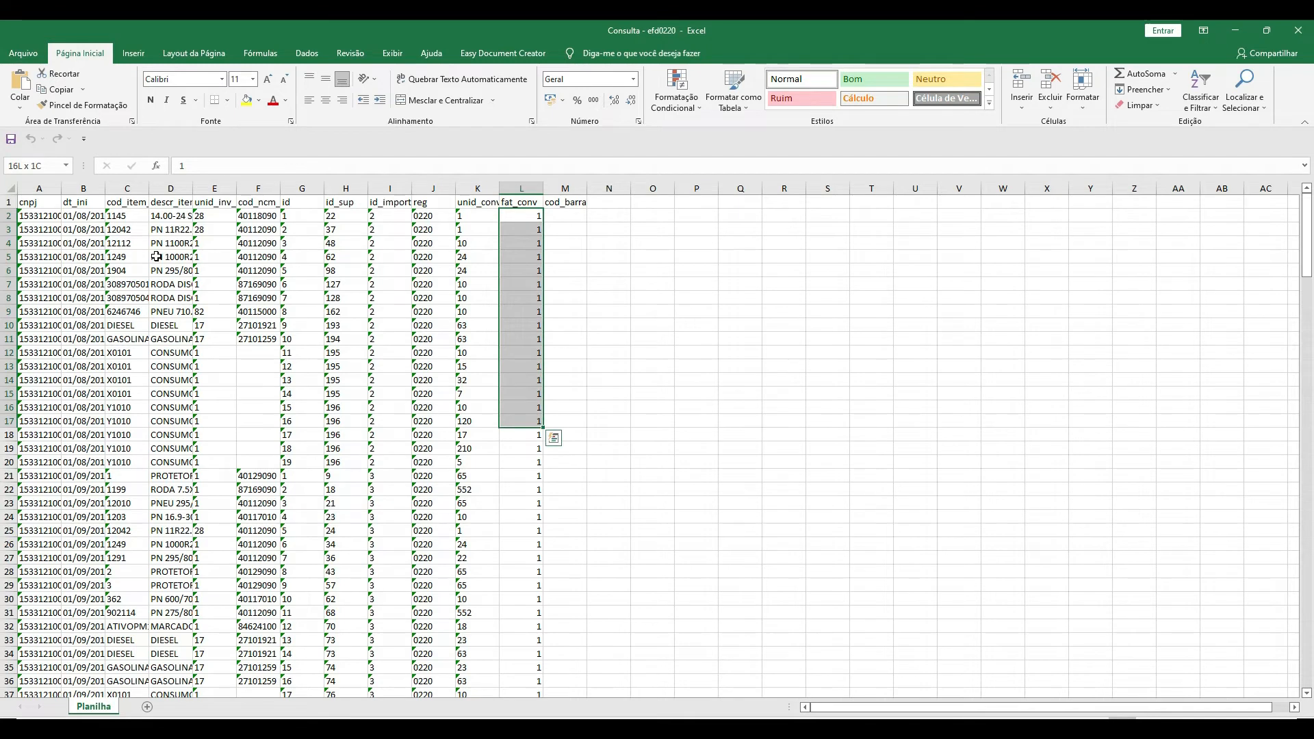
Review the fat_conv factors cell by cell down to L10 and return to L2.
{"action": "key", "text": "Up"}
{"action": "key", "text": "Down"}
{"action": "key", "text": "Down"}
{"action": "key", "text": "Down"}
{"action": "key", "text": "Down"}
{"action": "key", "text": "Down"}
{"action": "key", "text": "Down"}
{"action": "key", "text": "Down"}
{"action": "key", "text": "Down"}
{"action": "key", "text": "Down"}
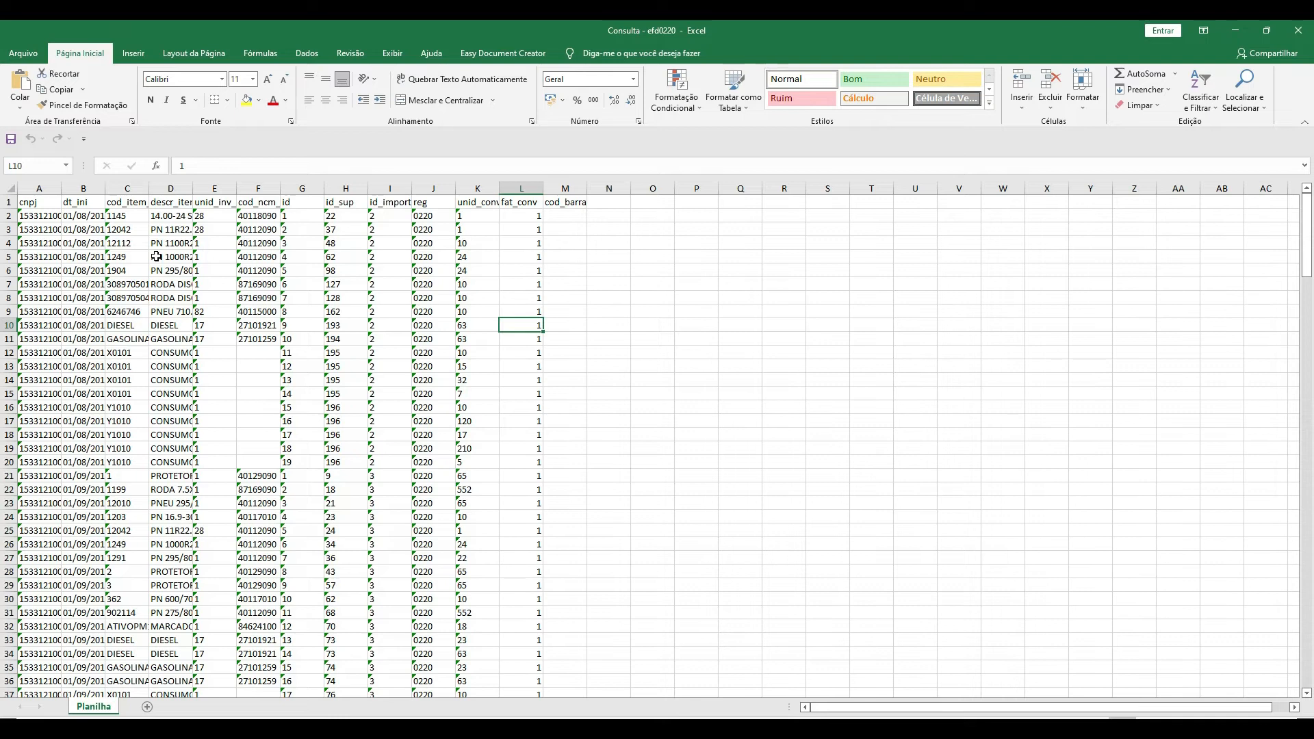
{"action": "key", "text": "Up"}
{"action": "key", "text": "Up"}
{"action": "key", "text": "Up"}
{"action": "key", "text": "Up"}
{"action": "key", "text": "Up"}
{"action": "key", "text": "Up"}
{"action": "key", "text": "Up"}
{"action": "key", "text": "Up"}
{"action": "key", "text": "Up"}
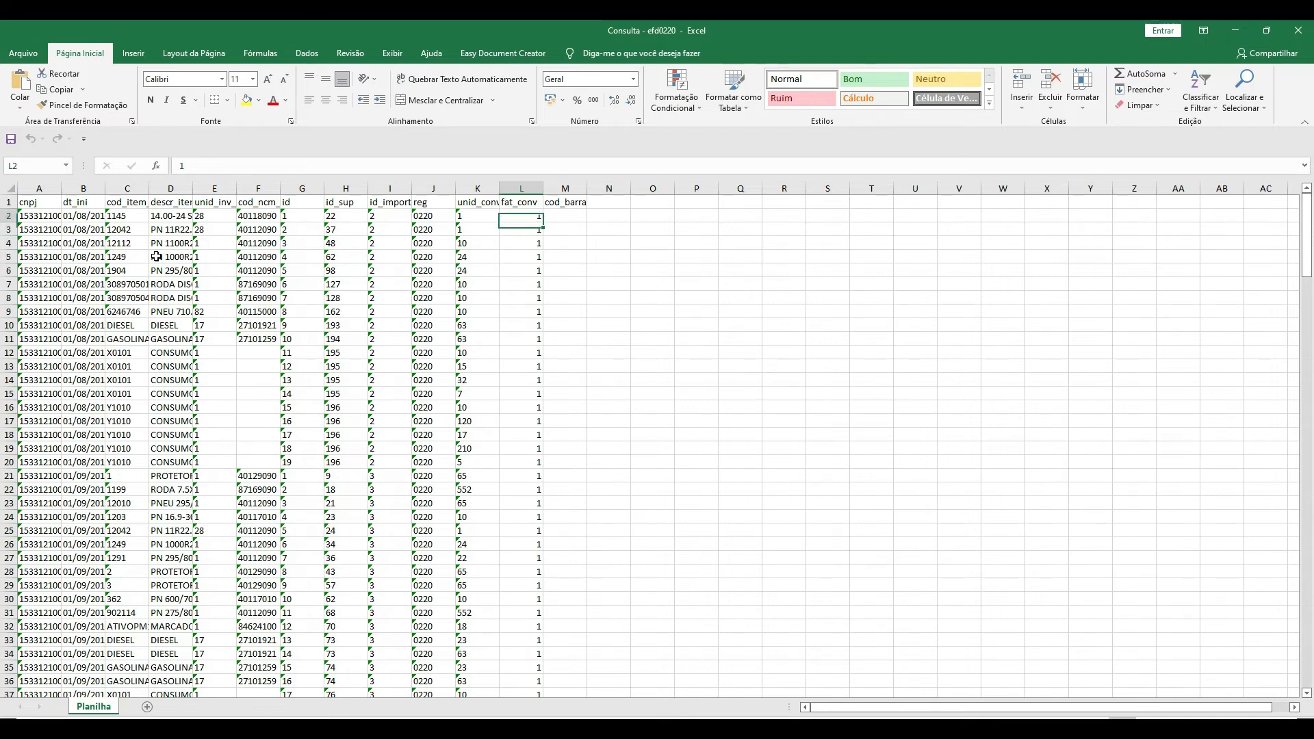
Review the fat_conv factors in L2:L6 and continue down column L to L11.
{"action": "key", "text": "Down"}
{"action": "key", "text": "shift+Down"}
{"action": "key", "text": "shift+Down"}
{"action": "key", "text": "shift+Down"}
{"action": "key", "text": "shift+Down"}
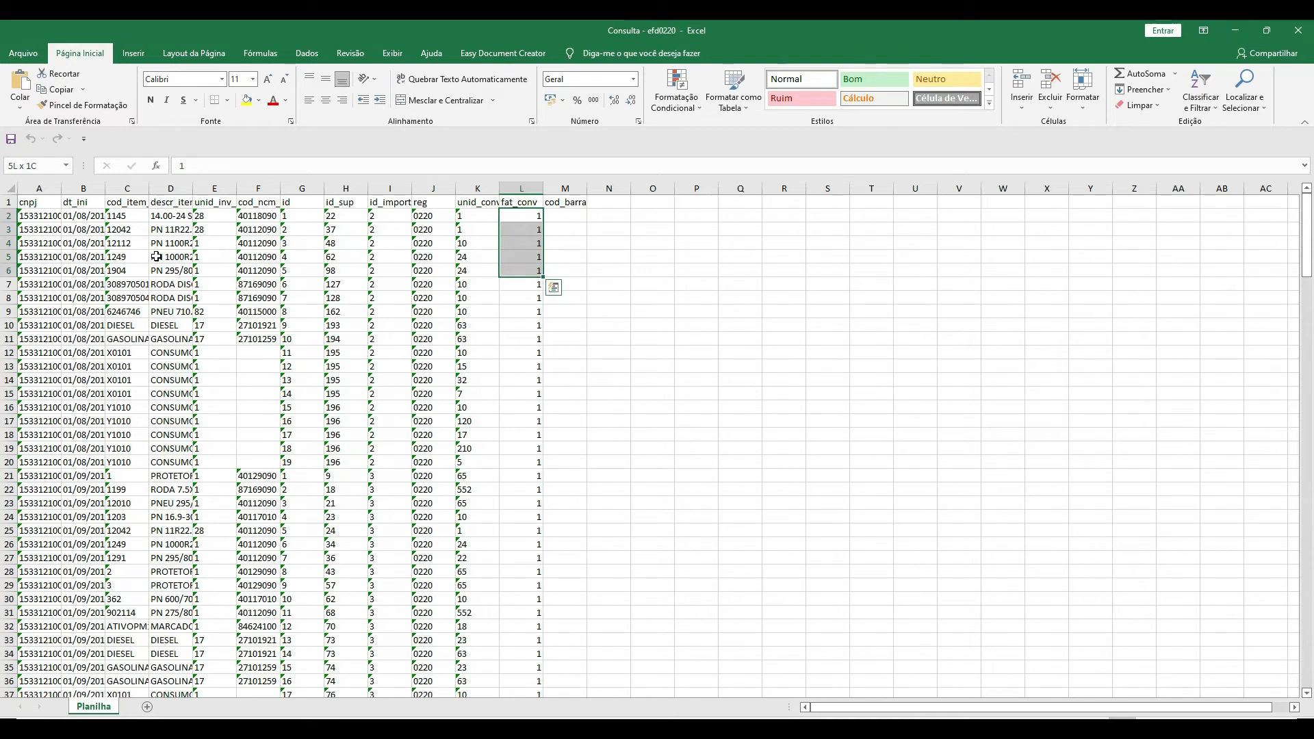
{"action": "key", "text": "Down"}
{"action": "key", "text": "Down"}
{"action": "key", "text": "Down"}
{"action": "key", "text": "Down"}
{"action": "key", "text": "Down"}
{"action": "key", "text": "Down"}
{"action": "key", "text": "Down"}
{"action": "key", "text": "Down"}
{"action": "key", "text": "Down"}
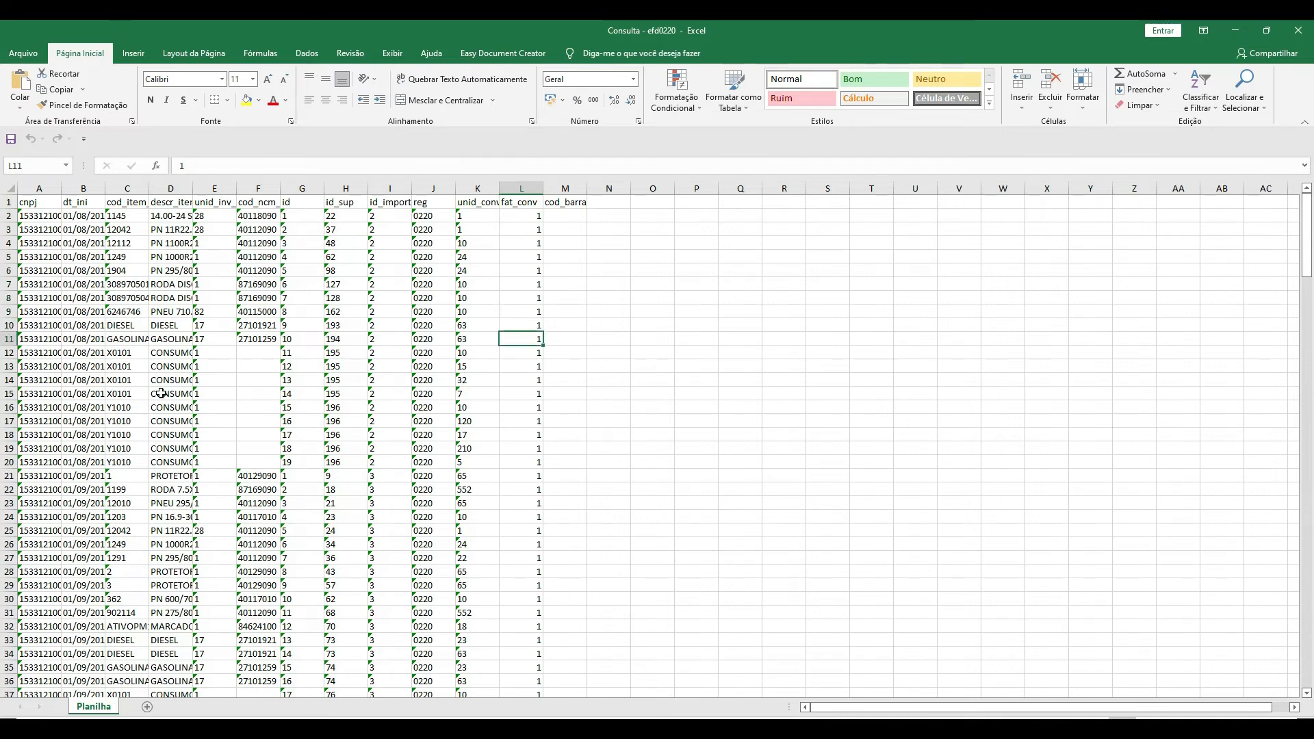
Rename the worksheet as efd0220 and close the workbook.
{"action": "double_click", "coordinate": [89, 705]}
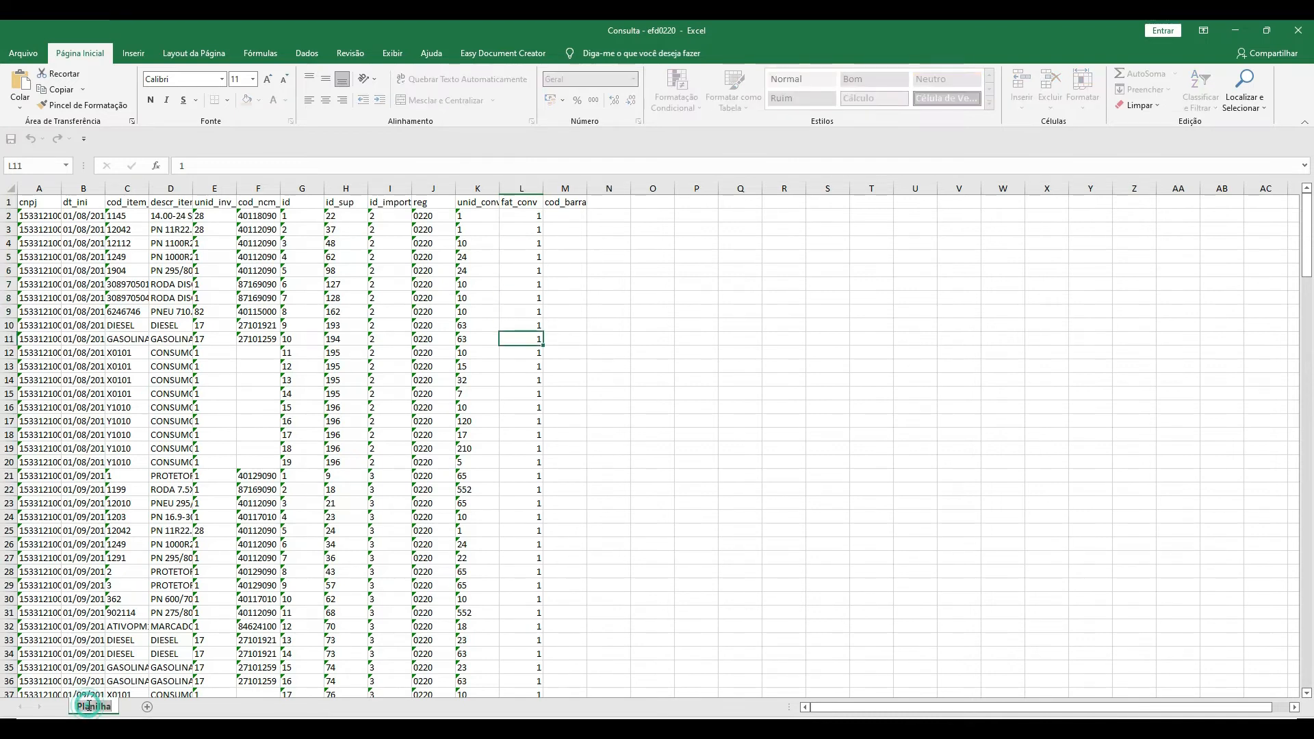
{"action": "type", "text": "efd"}
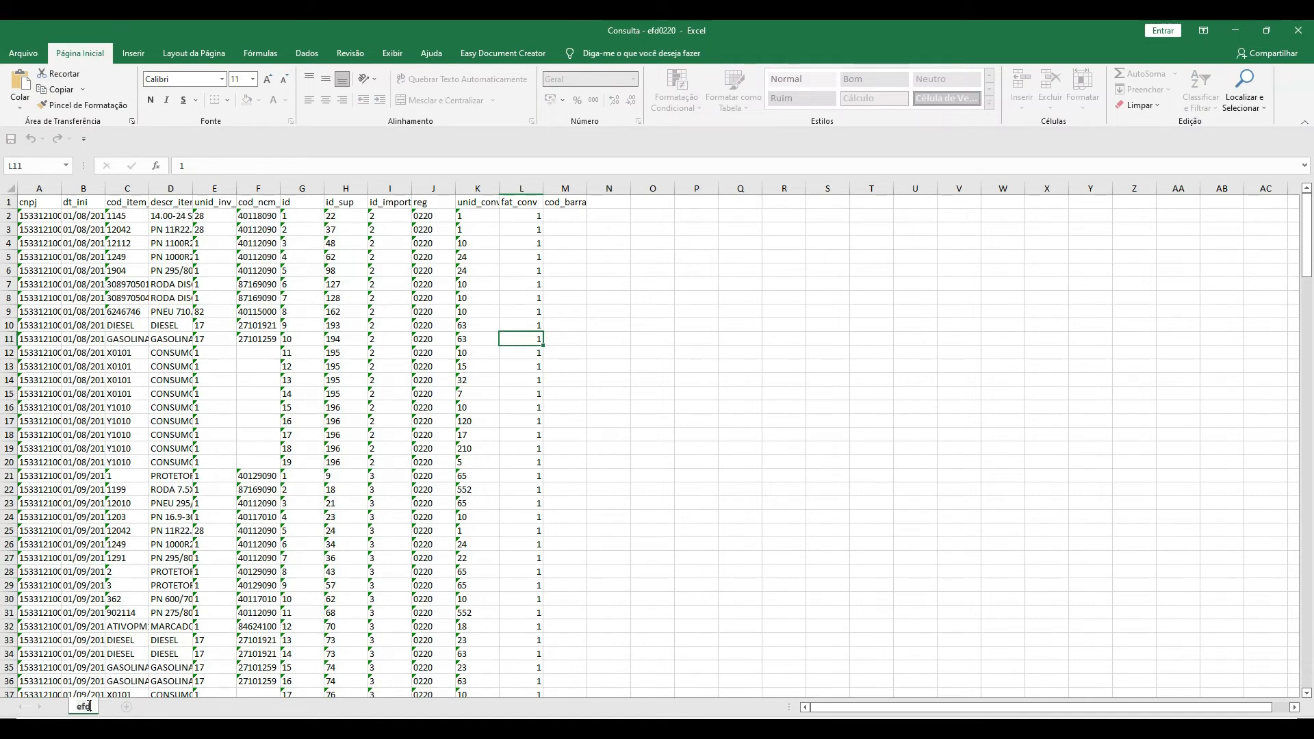
{"action": "type", "text": "0220"}
{"action": "key", "text": "Return"}
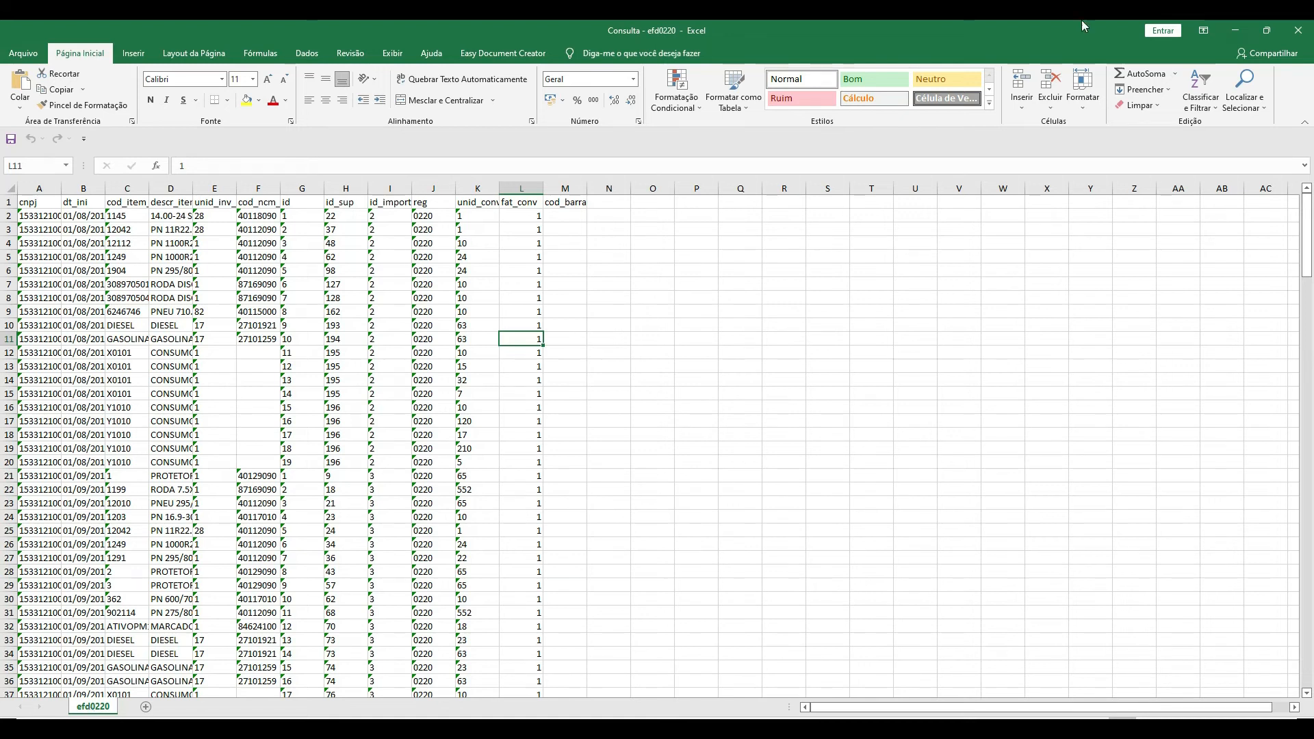
{"action": "left_click", "coordinate": [1299, 39]}
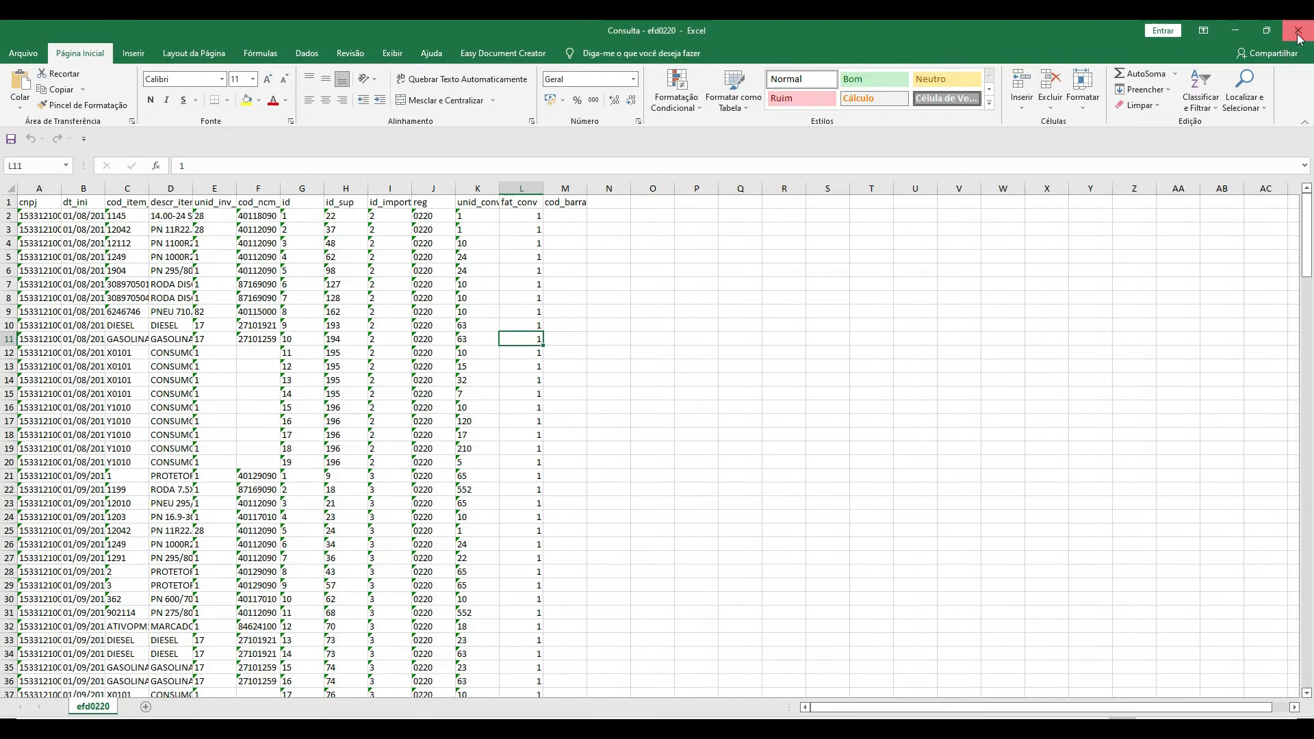
Switch to Sistema MA and import Consulta - efd0220.xlsx to update table efd0220, without deleting the records missing from the file.
{"action": "left_click", "coordinate": [486, 728]}
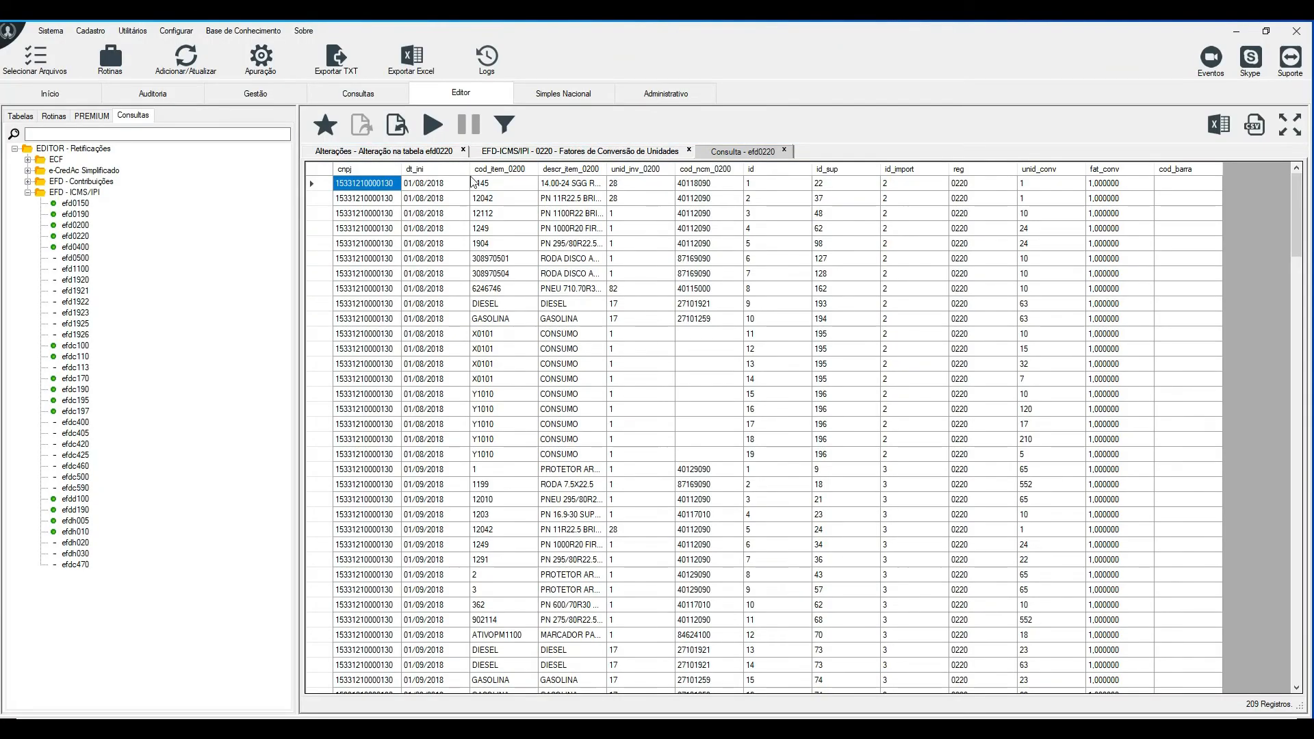
{"action": "left_click", "coordinate": [167, 75]}
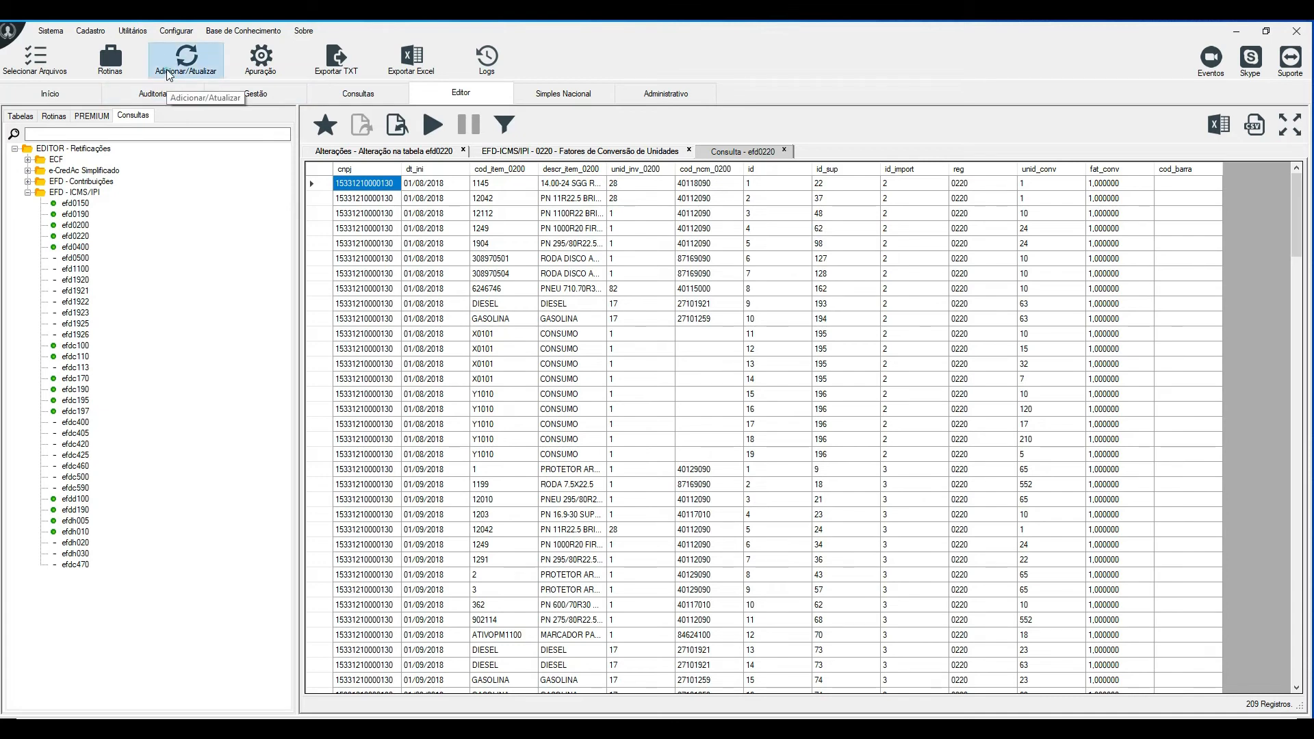
{"action": "left_click", "coordinate": [177, 136]}
{"action": "double_click", "coordinate": [177, 136]}
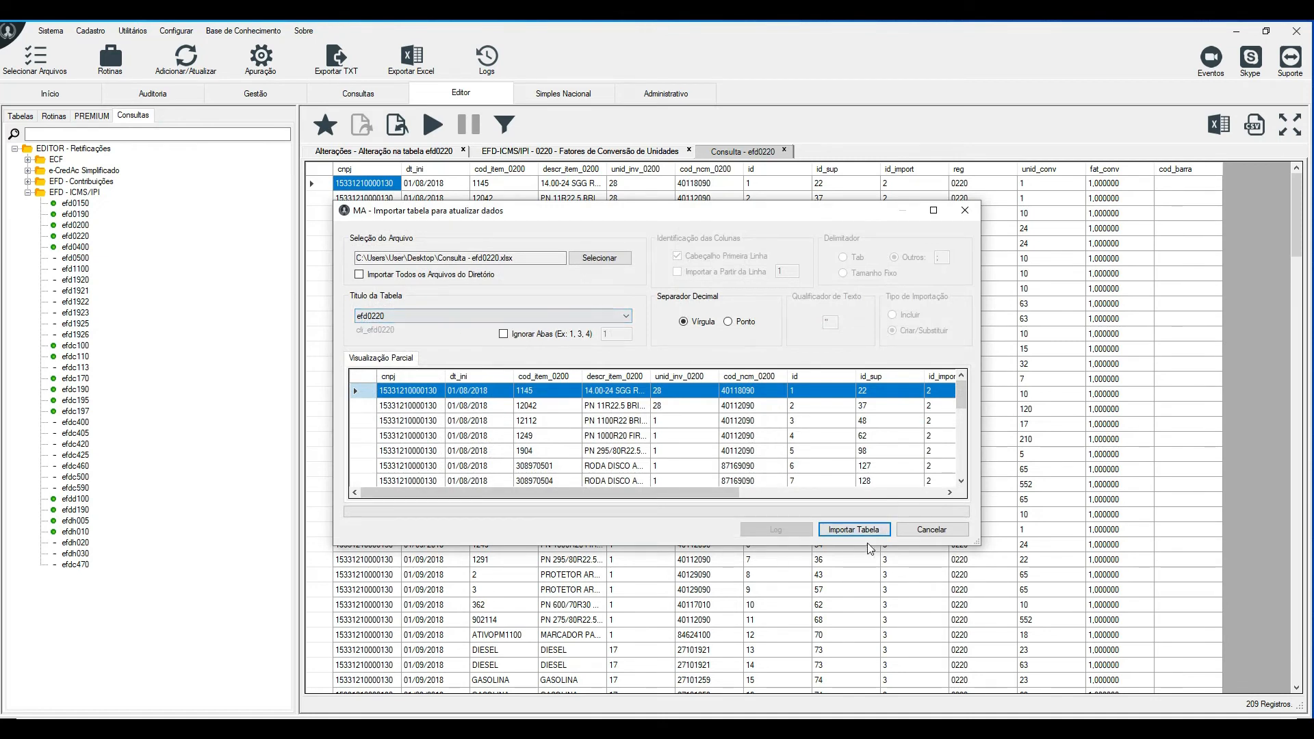
{"action": "left_click", "coordinate": [852, 529]}
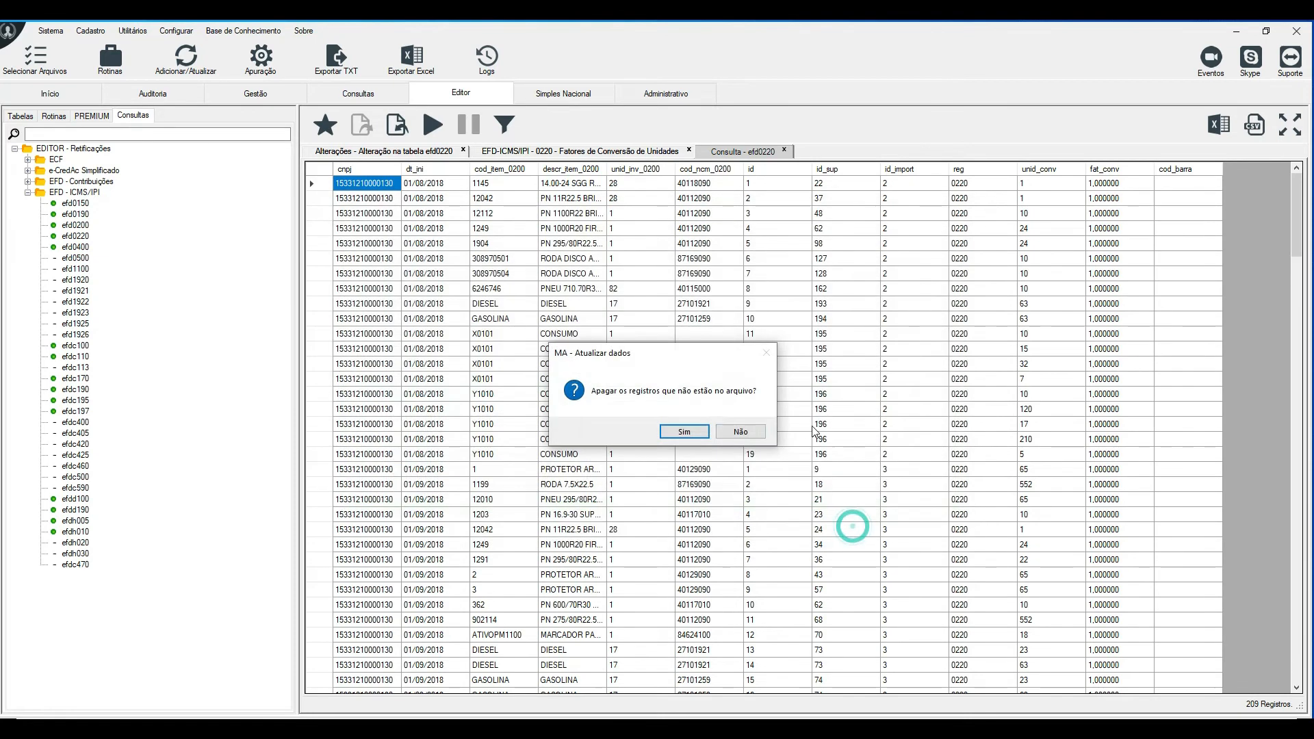
{"action": "left_click", "coordinate": [740, 432]}
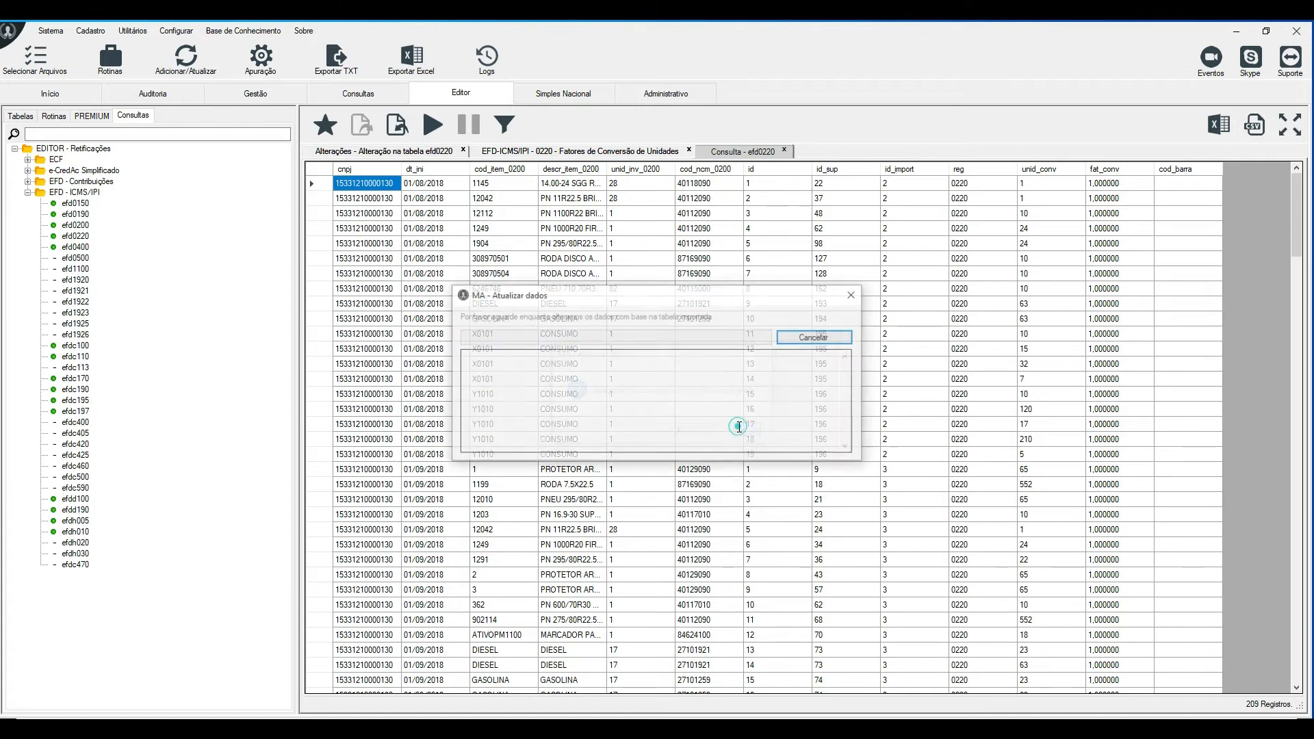
{"action": "left_click", "coordinate": [714, 432]}
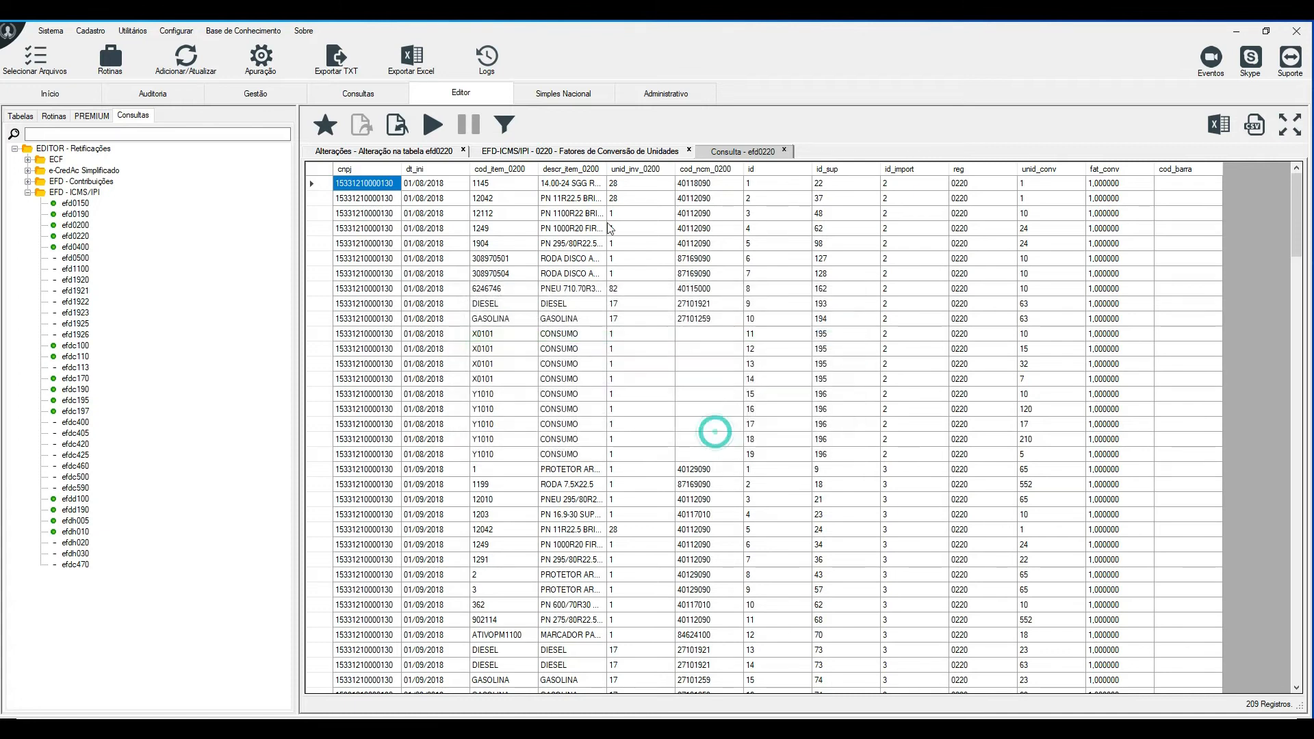
Open the EFD-ICMS/IPI query 0200, 0220 for items and unit conversion factors in the Consultas module and run it.
{"action": "left_click", "coordinate": [351, 96]}
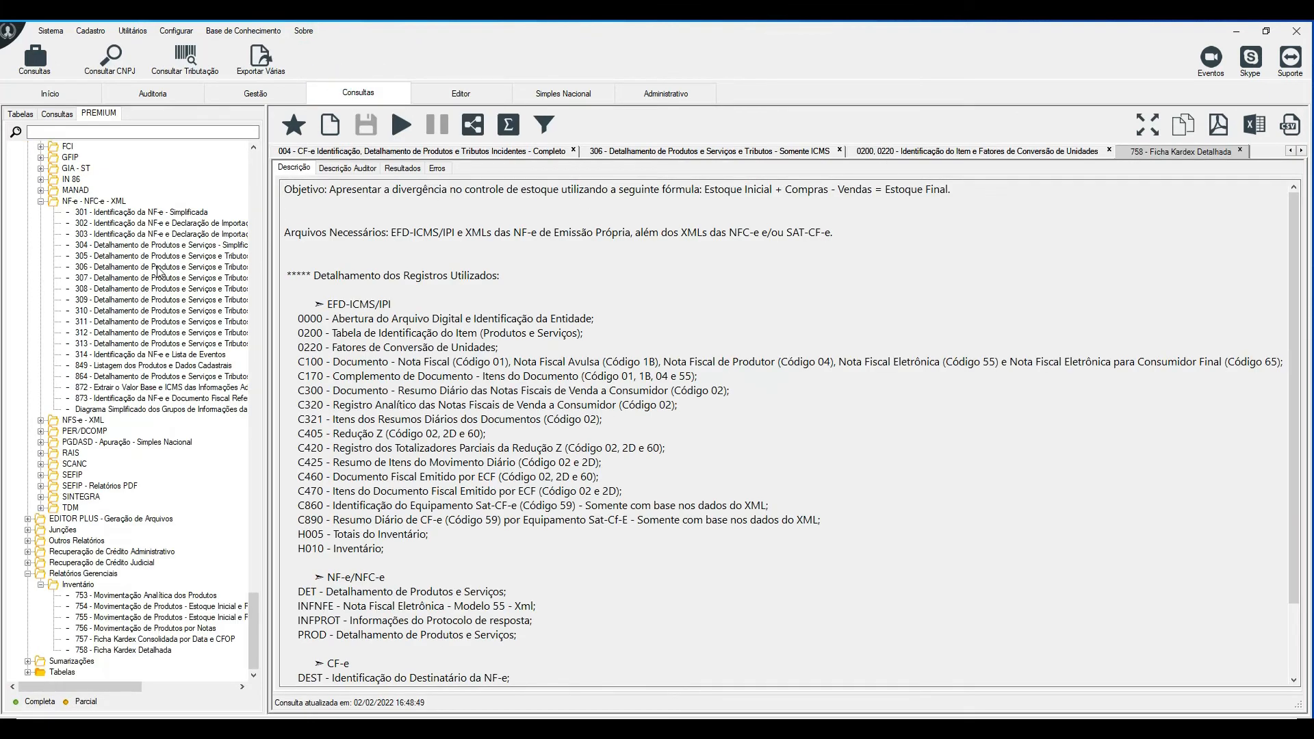
{"action": "scroll", "coordinate": [205, 274], "scroll_direction": "up", "scroll_amount": 10}
{"action": "left_click_drag", "start_coordinate": [254, 566], "coordinate": [223, 160]}
{"action": "scroll", "coordinate": [144, 356], "scroll_direction": "down", "scroll_amount": 7}
{"action": "scroll", "coordinate": [146, 362], "scroll_direction": "down", "scroll_amount": 5}
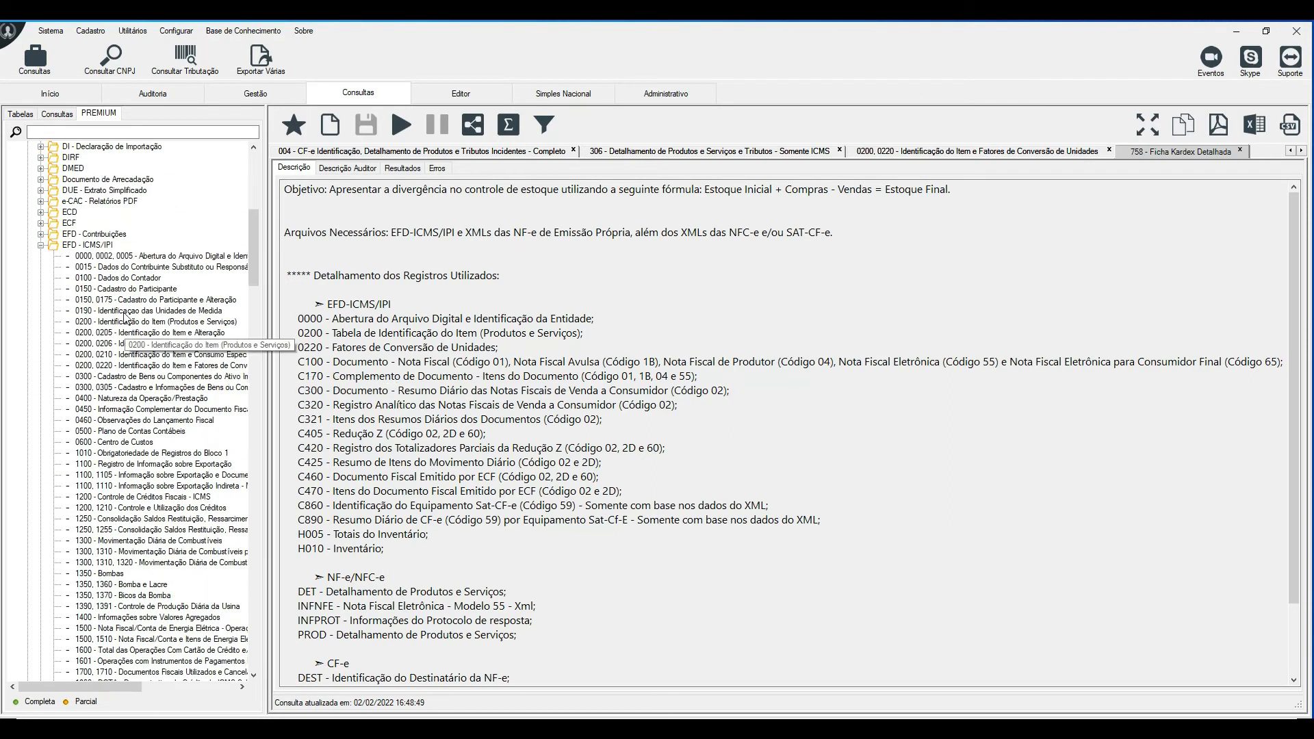
{"action": "left_click", "coordinate": [87, 244]}
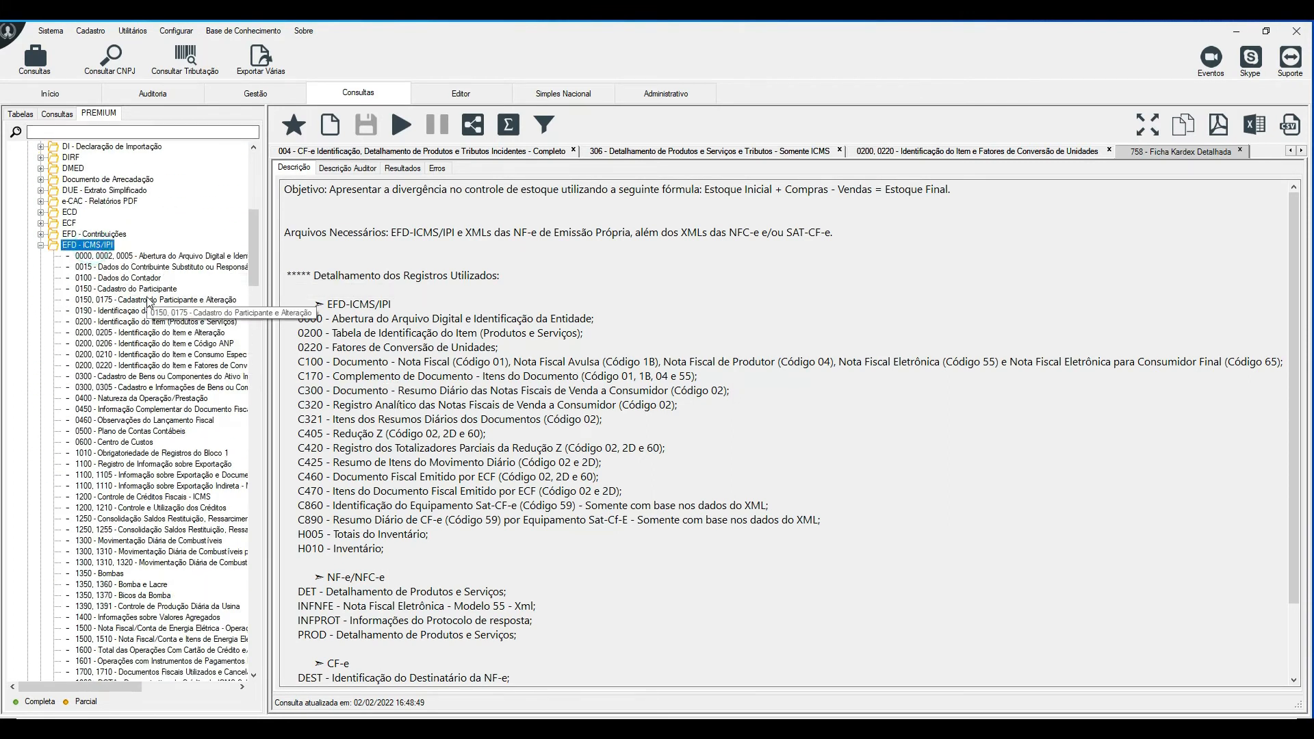
{"action": "scroll", "coordinate": [144, 315], "scroll_direction": "down", "scroll_amount": 5}
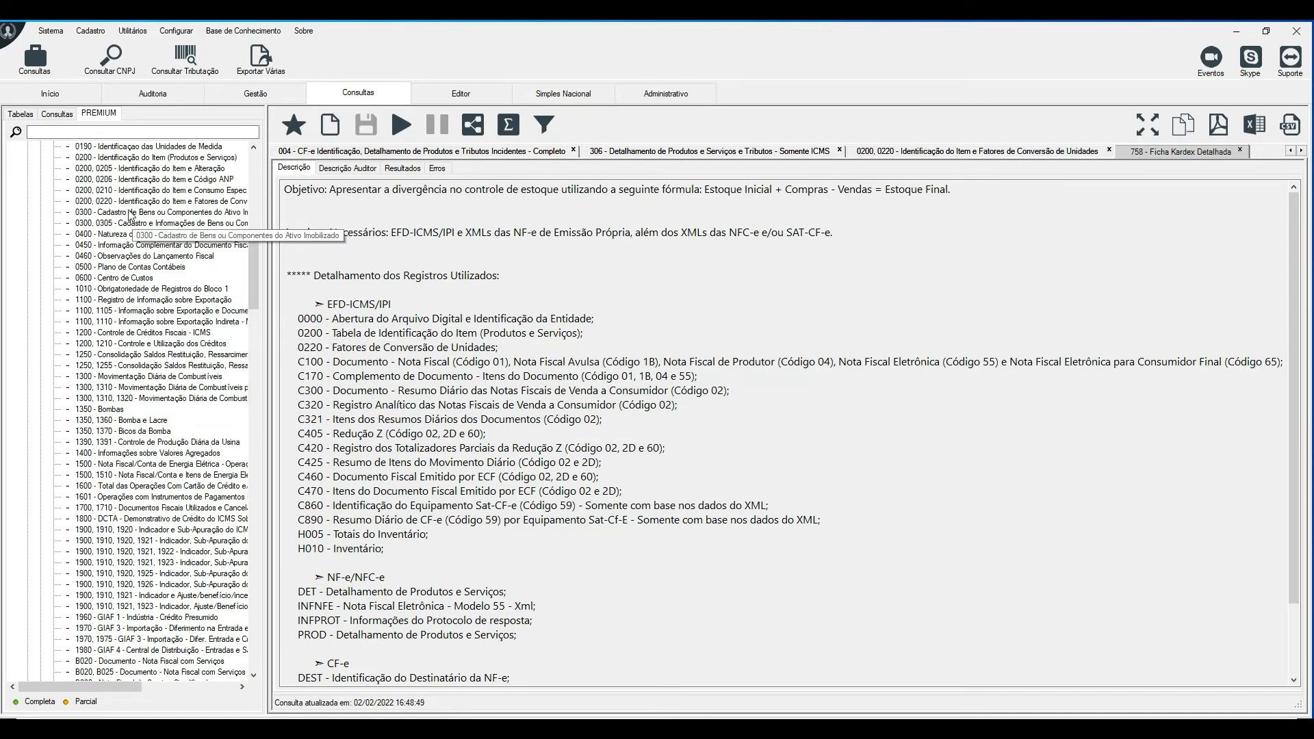
{"action": "double_click", "coordinate": [122, 203]}
{"action": "left_click", "coordinate": [402, 125]}
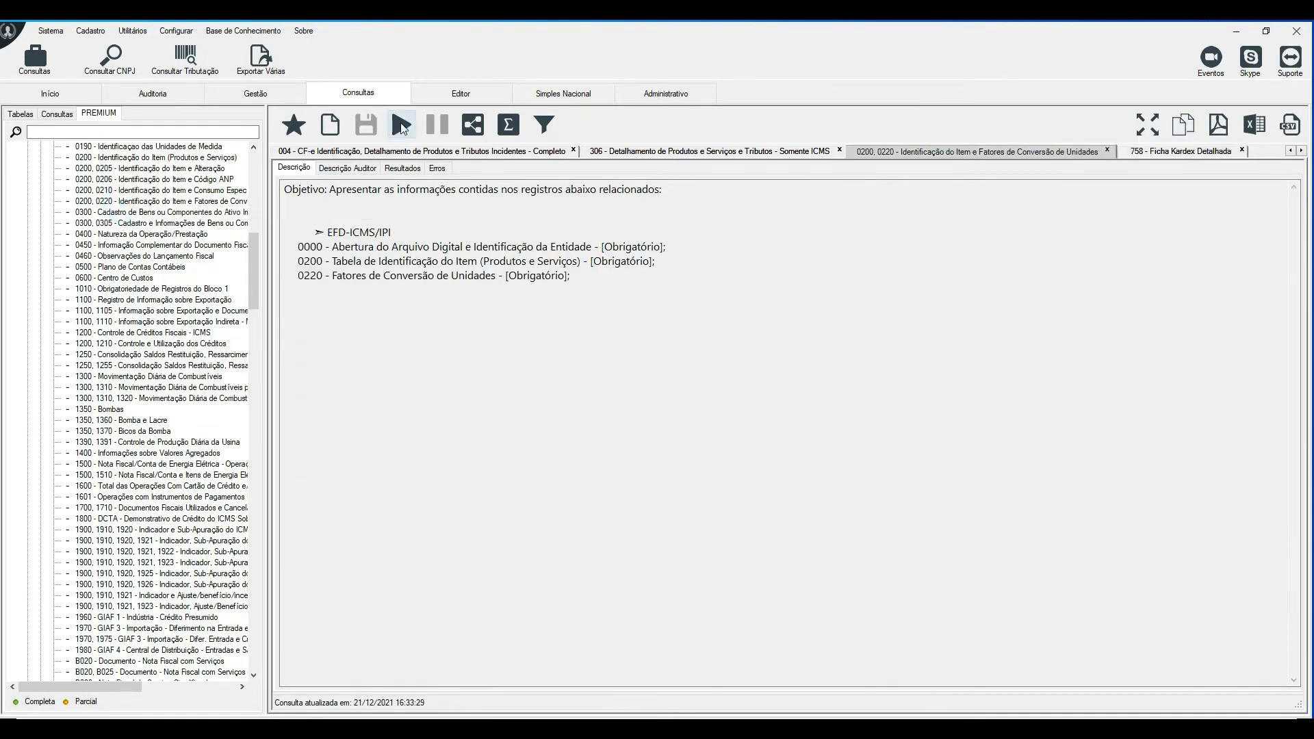
Examine the Fator Conversão column in the 0200, 0220 query results, moving through the rows back to the first record.
{"action": "left_click", "coordinate": [1097, 282]}
{"action": "key", "text": "Right"}
{"action": "key", "text": "Right"}
{"action": "key", "text": "Right"}
{"action": "key", "text": "Right"}
{"action": "key", "text": "Right"}
{"action": "key", "text": "Right"}
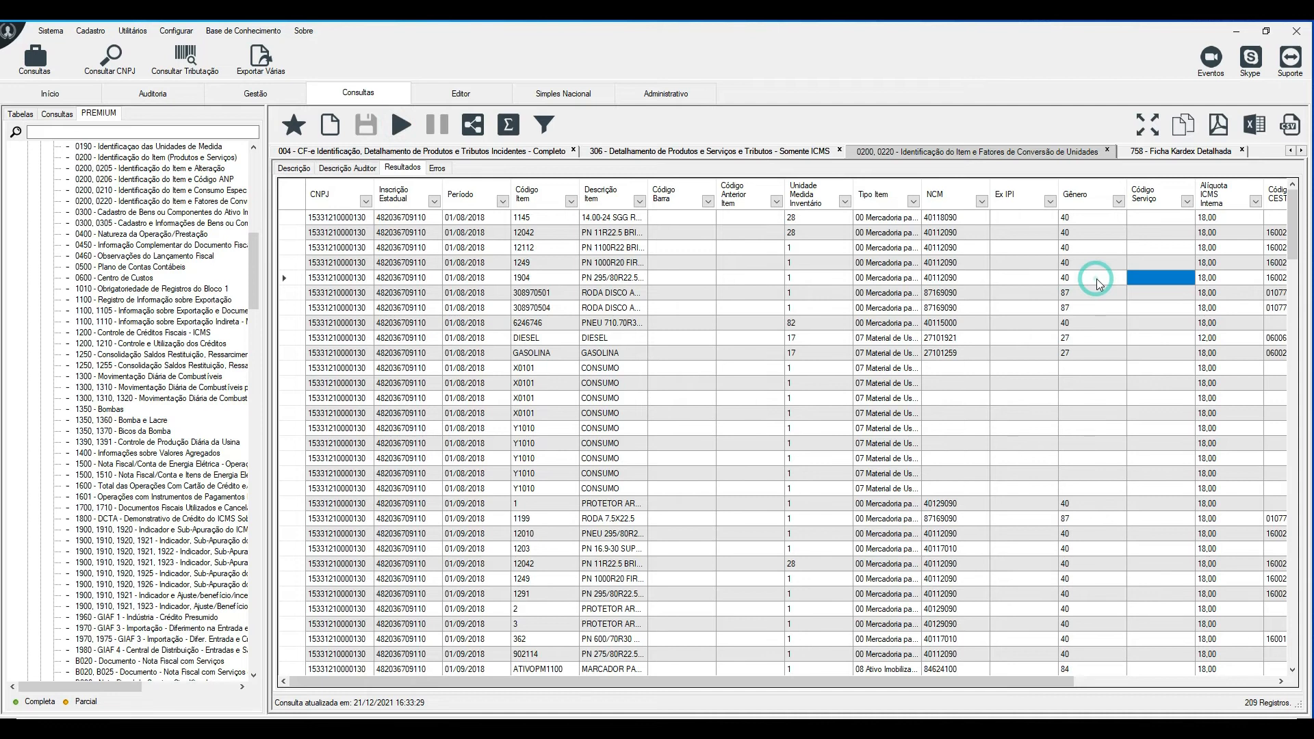
{"action": "left_click_drag", "start_coordinate": [1112, 218], "coordinate": [1191, 618]}
{"action": "key", "text": "Up"}
{"action": "key", "text": "Up"}
{"action": "key", "text": "Up"}
{"action": "key", "text": "Up"}
{"action": "key", "text": "Up"}
{"action": "key", "text": "Up"}
{"action": "key", "text": "Up"}
{"action": "key", "text": "Up"}
{"action": "key", "text": "Up"}
{"action": "key", "text": "Up"}
{"action": "key", "text": "Up"}
{"action": "key", "text": "Up"}
{"action": "key", "text": "Up"}
{"action": "key", "text": "Up"}
{"action": "key", "text": "Up"}
{"action": "key", "text": "Up"}
{"action": "key", "text": "Up"}
{"action": "key", "text": "Up"}
{"action": "key", "text": "Up"}
{"action": "key", "text": "Up"}
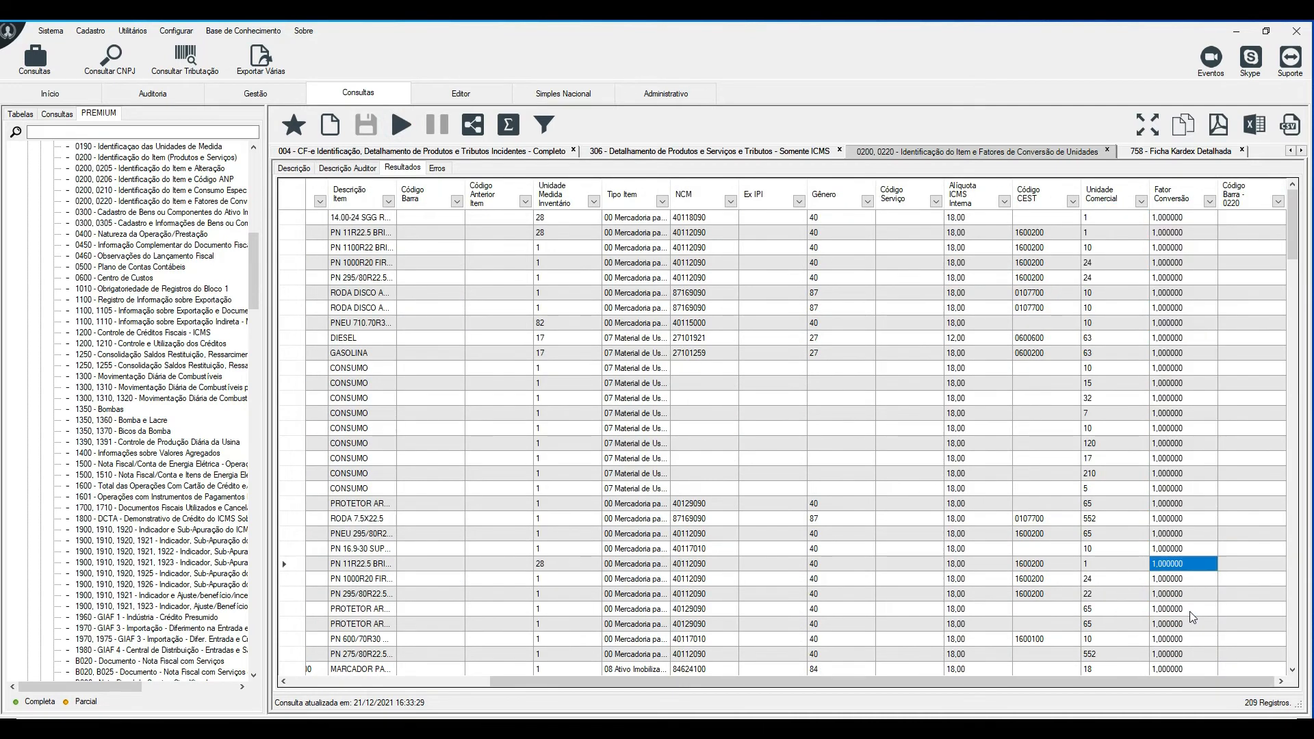
{"action": "key", "text": "Left"}
{"action": "key", "text": "Right"}
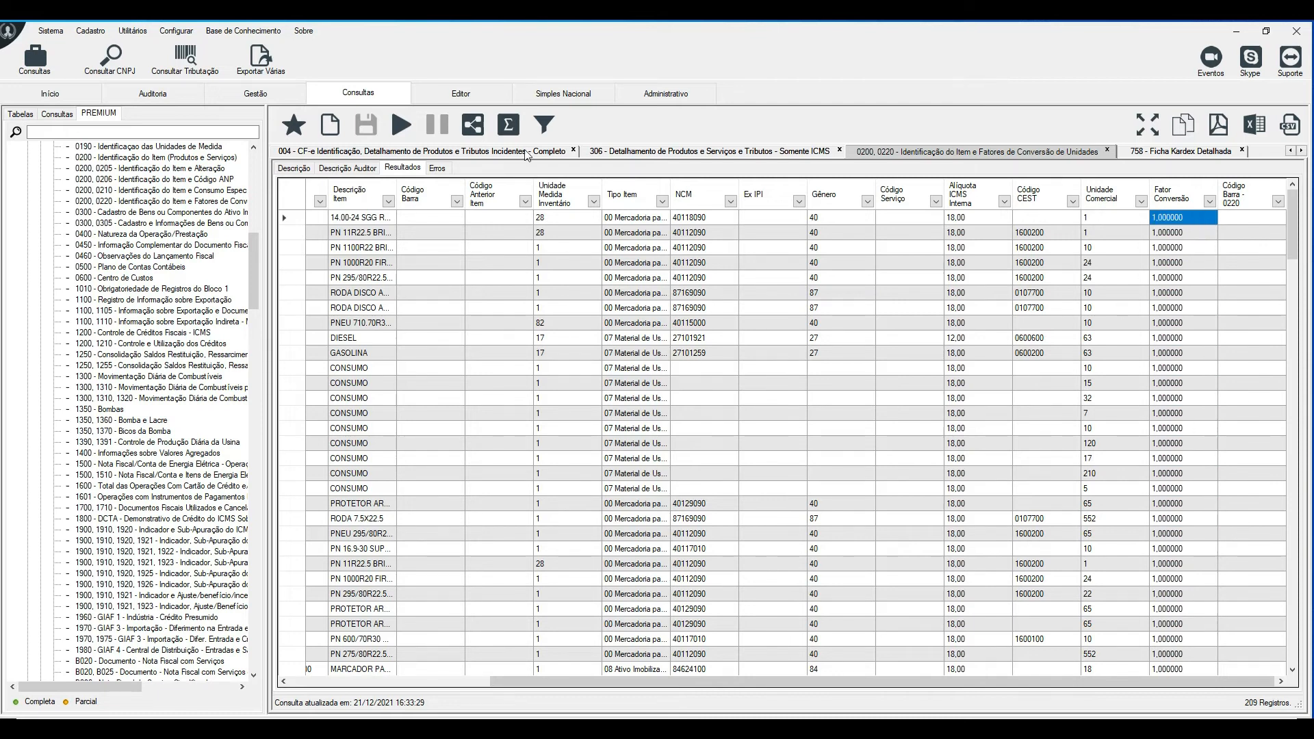
Return to the Editor module and review the description of the EFD-ICMS/IPI routine 0220 - Fatores de Conversão de Unidades.
{"action": "left_click", "coordinate": [460, 95]}
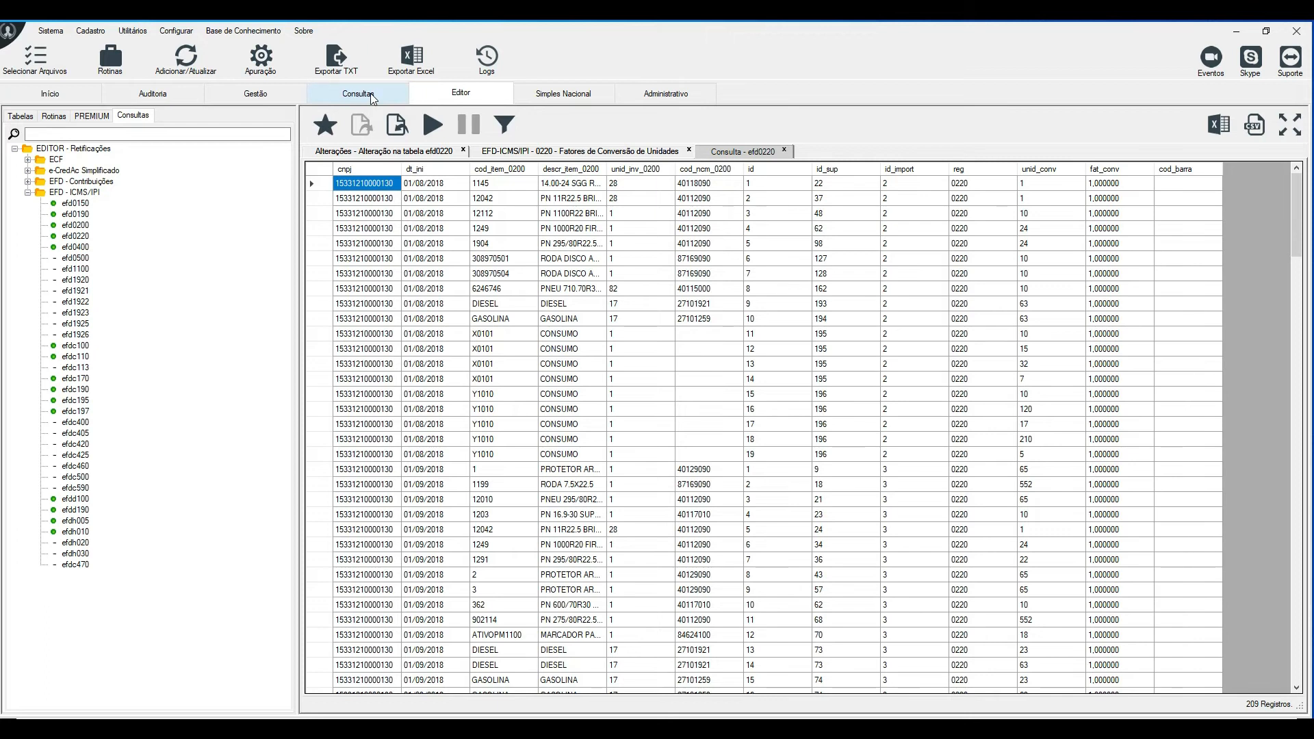
{"action": "left_click", "coordinate": [515, 152]}
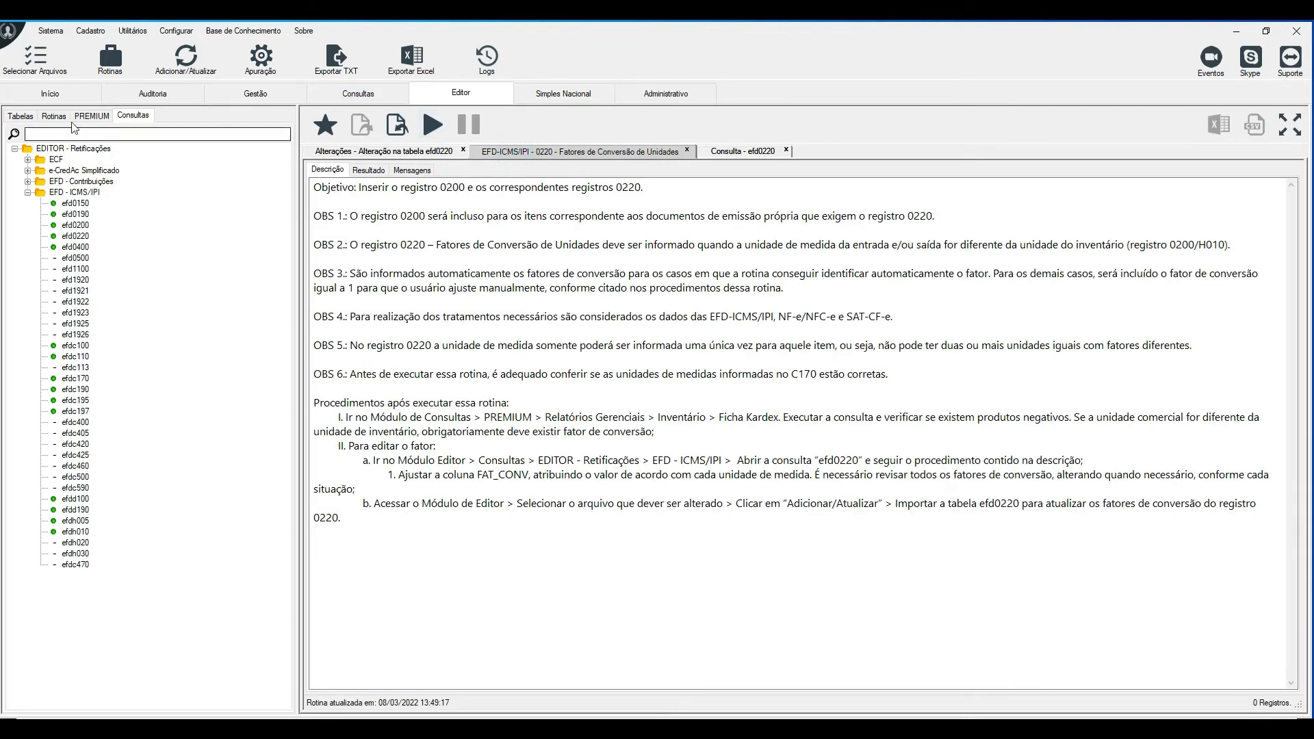
{"action": "left_click", "coordinate": [91, 116]}
{"action": "left_click", "coordinate": [104, 269]}
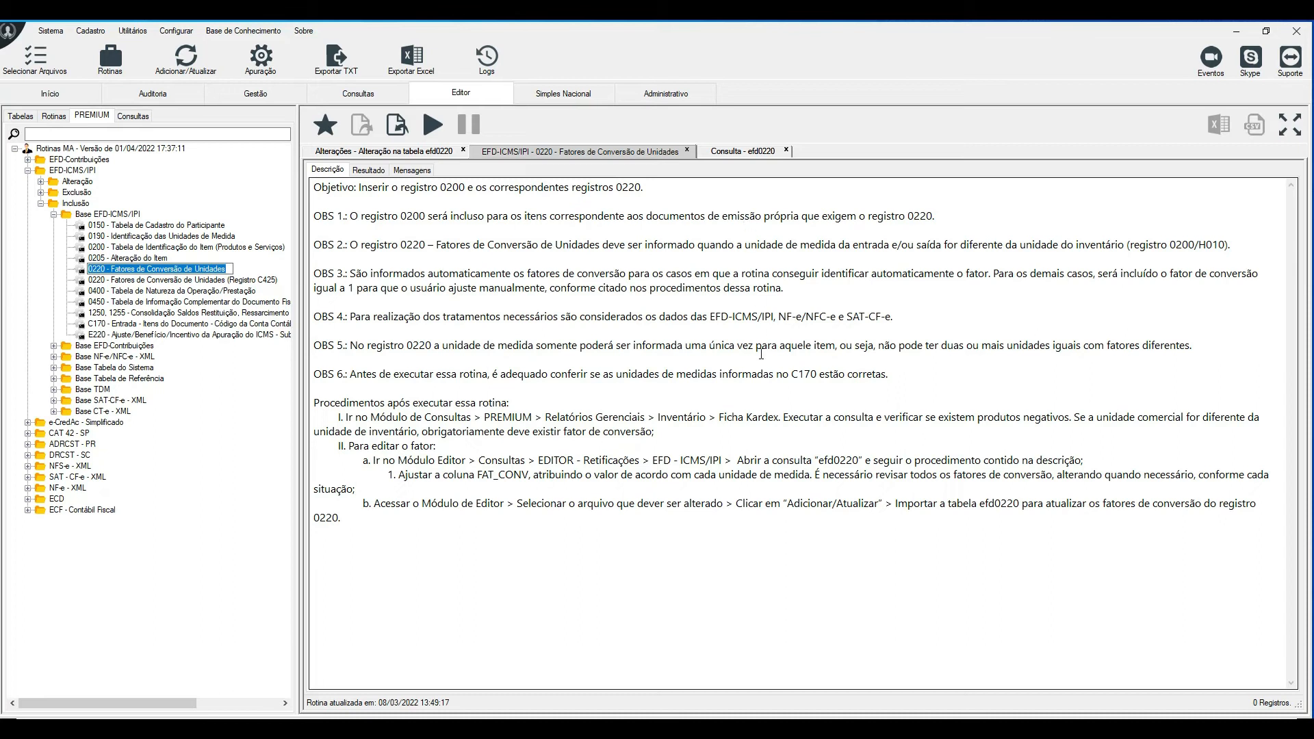
Go back to the Consulta - efd0220 results and check the fat_conv values row by row in the first records.
{"action": "left_click", "coordinate": [739, 152]}
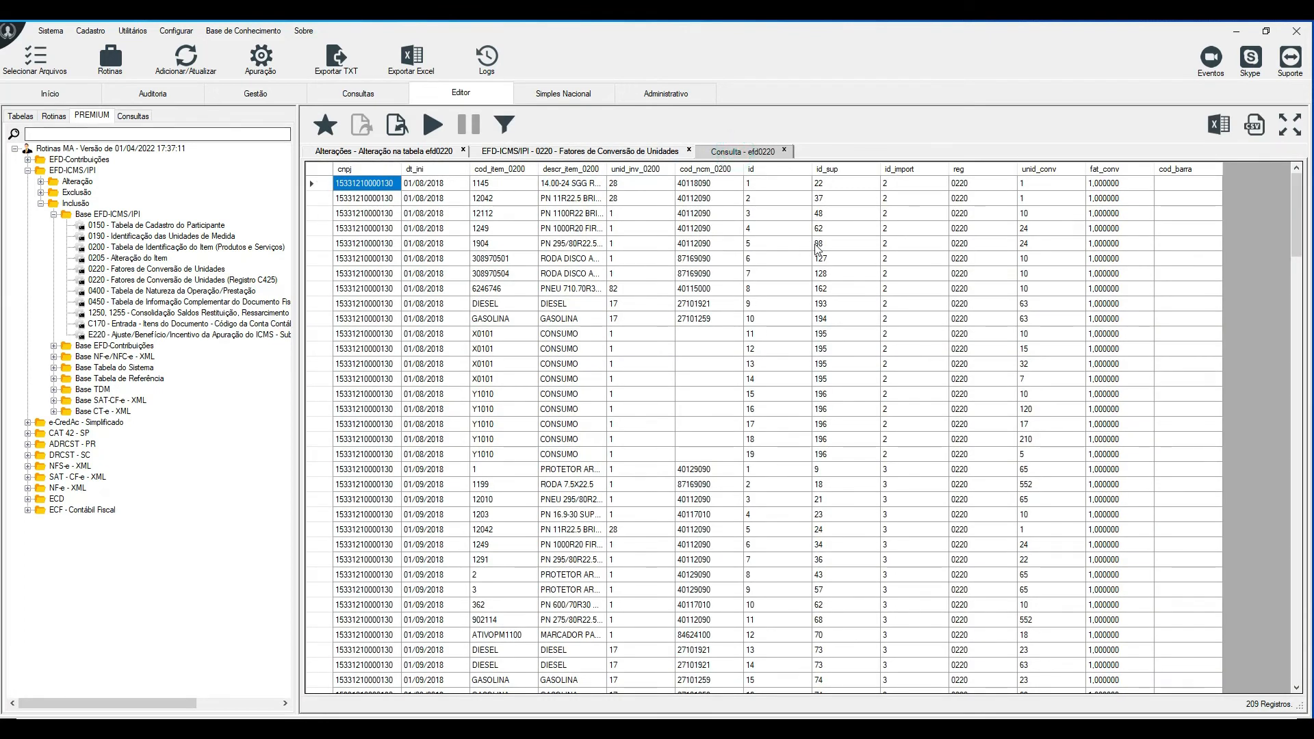
{"action": "left_click", "coordinate": [137, 116]}
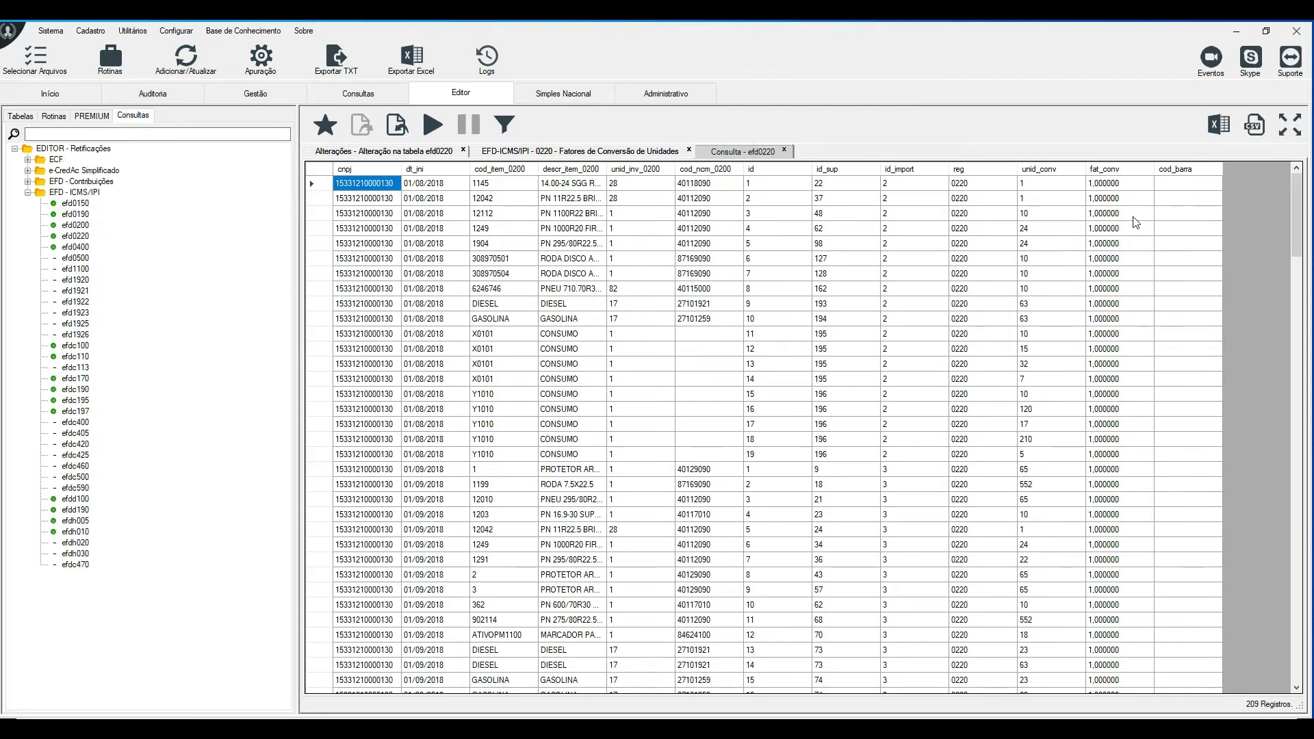
{"action": "left_click", "coordinate": [1120, 186]}
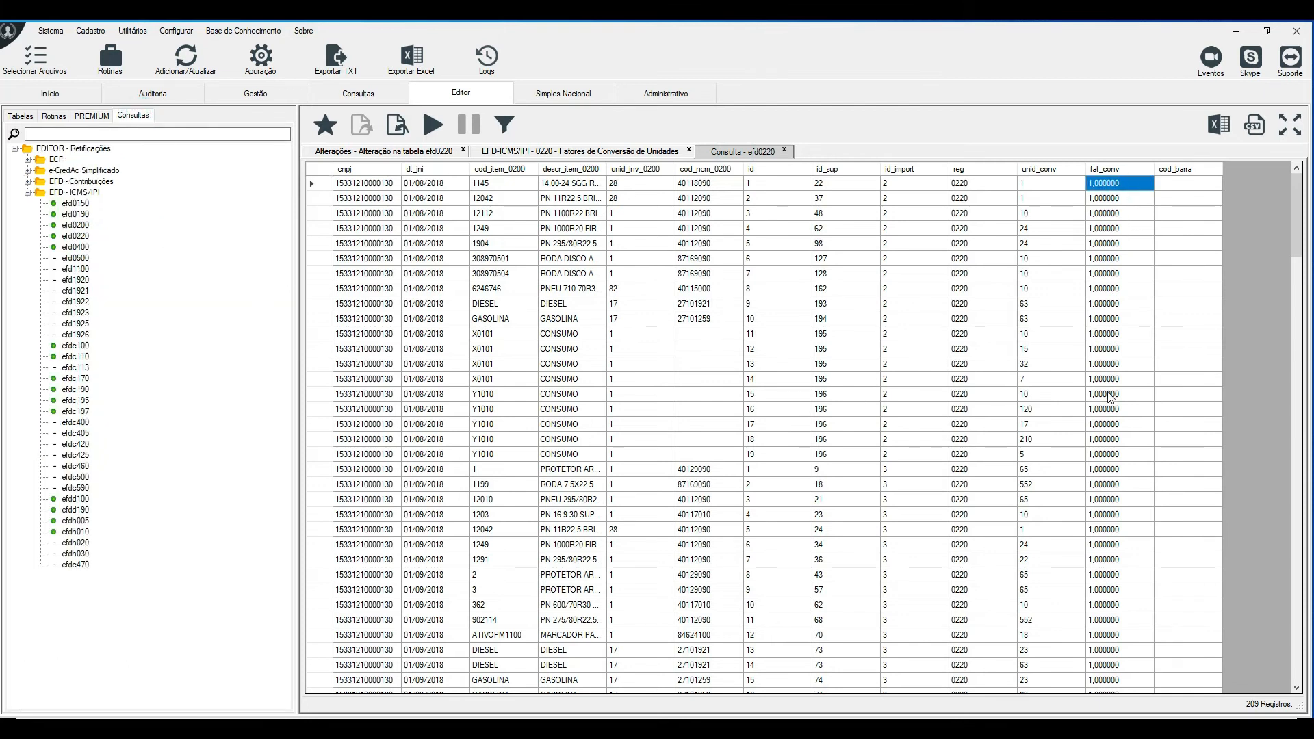
{"action": "key", "text": "Down"}
{"action": "key", "text": "Down"}
{"action": "key", "text": "Down"}
{"action": "key", "text": "Down"}
{"action": "key", "text": "Down"}
{"action": "key", "text": "Down"}
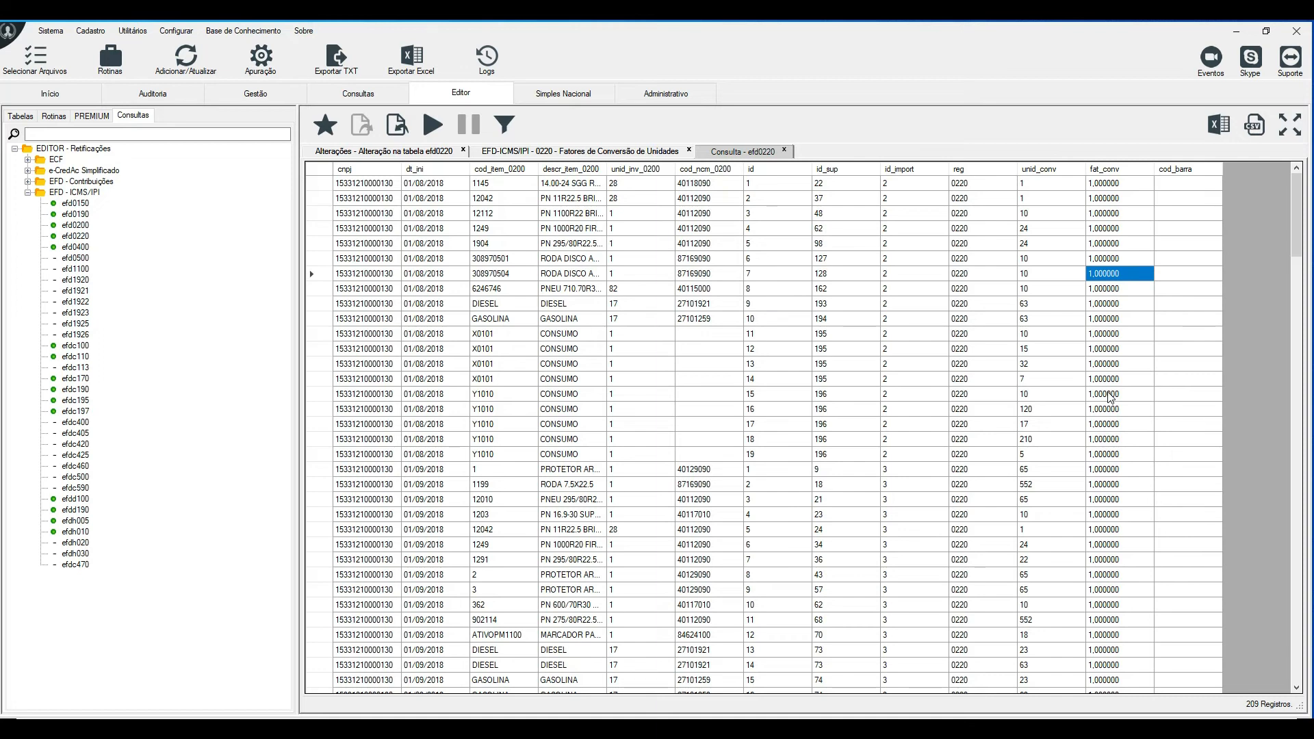
{"action": "key", "text": "Up"}
{"action": "key", "text": "Up"}
{"action": "key", "text": "Up"}
{"action": "key", "text": "Up"}
{"action": "key", "text": "Up"}
{"action": "key", "text": "Up"}
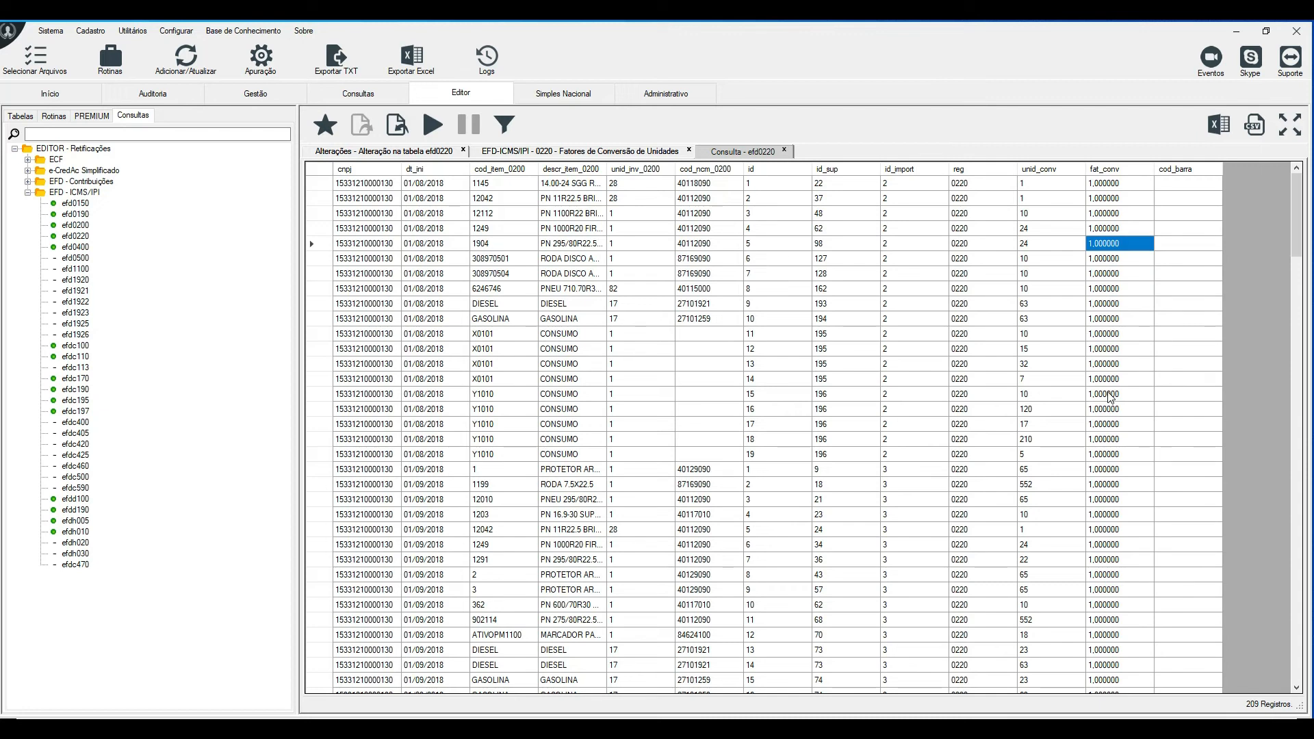
{"action": "key", "text": "Down"}
{"action": "key", "text": "Down"}
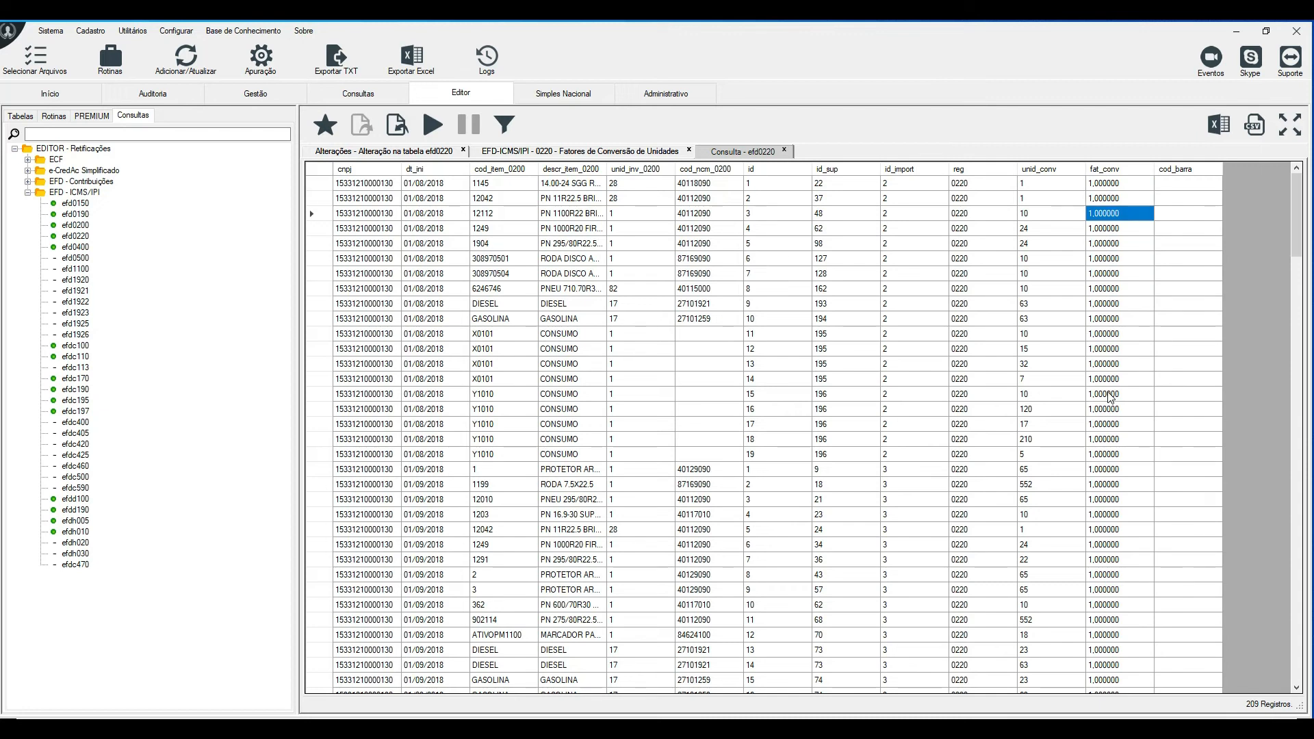
{"action": "key", "text": "Down"}
{"action": "key", "text": "Down"}
{"action": "key", "text": "Down"}
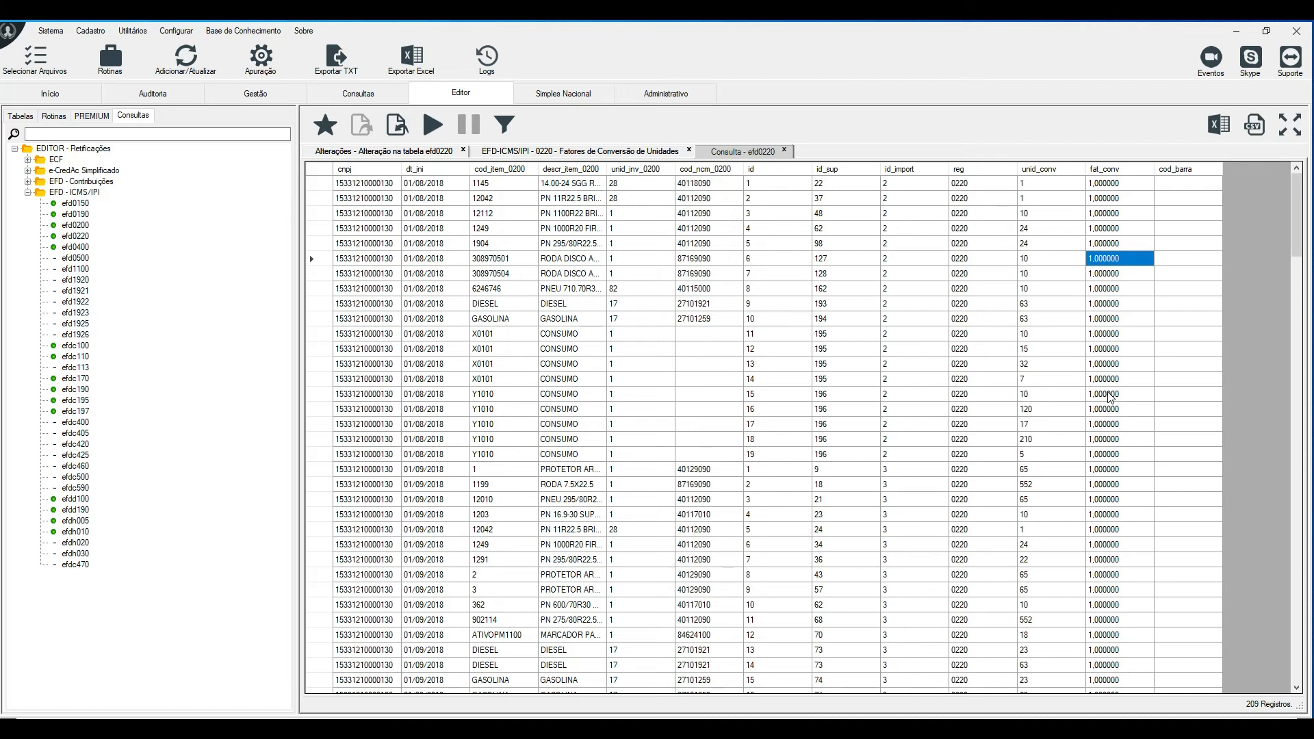
Compare with the 0200, 0220 query in the Consultas module, checking Fator Conversão down to the eighth row.
{"action": "left_click", "coordinate": [357, 94]}
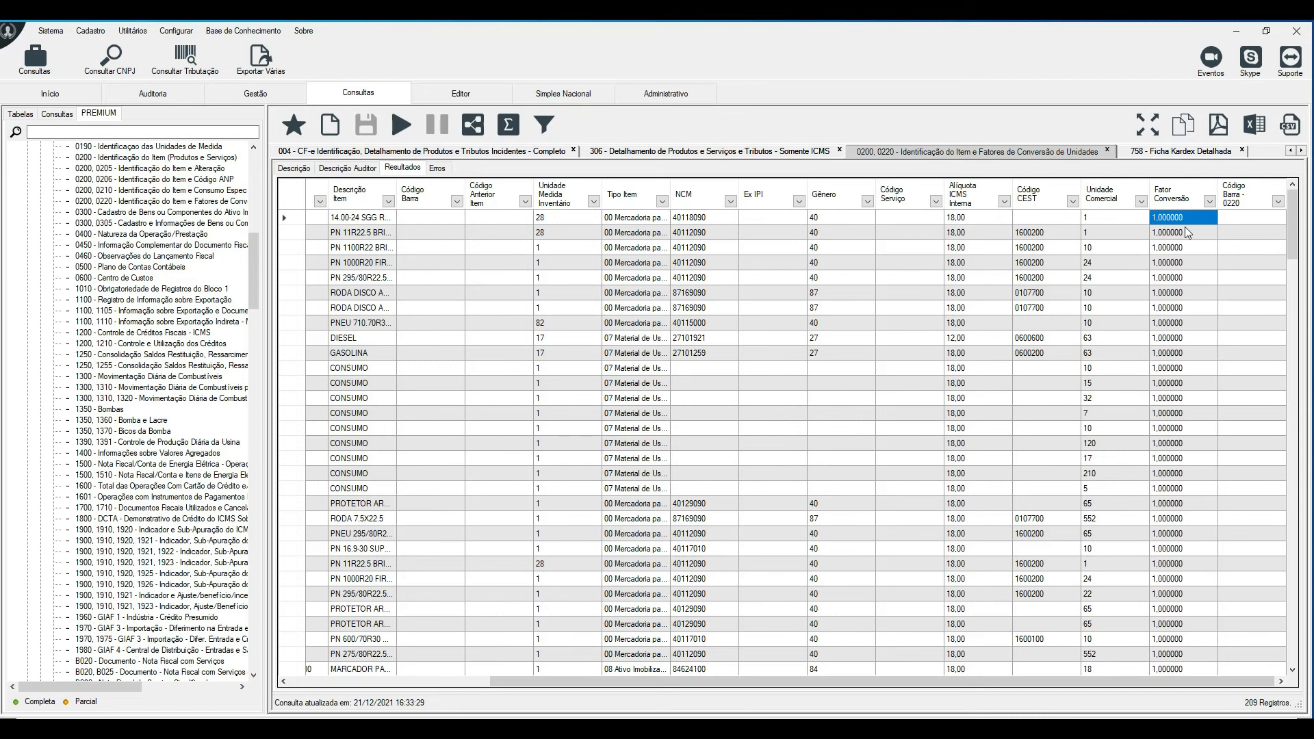
{"action": "key", "text": "Down"}
{"action": "key", "text": "Down"}
{"action": "key", "text": "Down"}
{"action": "key", "text": "Down"}
{"action": "key", "text": "Down"}
{"action": "key", "text": "Down"}
{"action": "key", "text": "Down"}
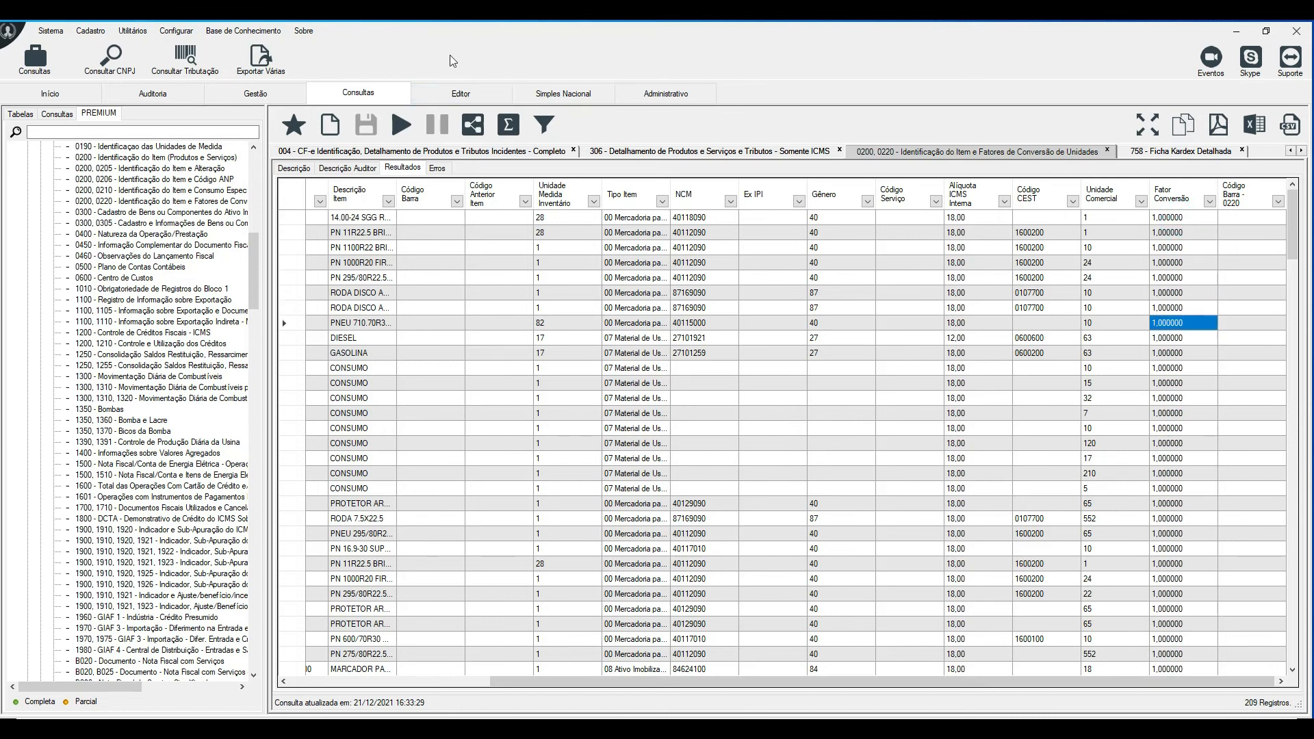
Return to the Editor's 0220 - Fatores de Conversão de Unidades routine and load all EFD-ICMS/IPI declarations through the file selection.
{"action": "left_click", "coordinate": [460, 94]}
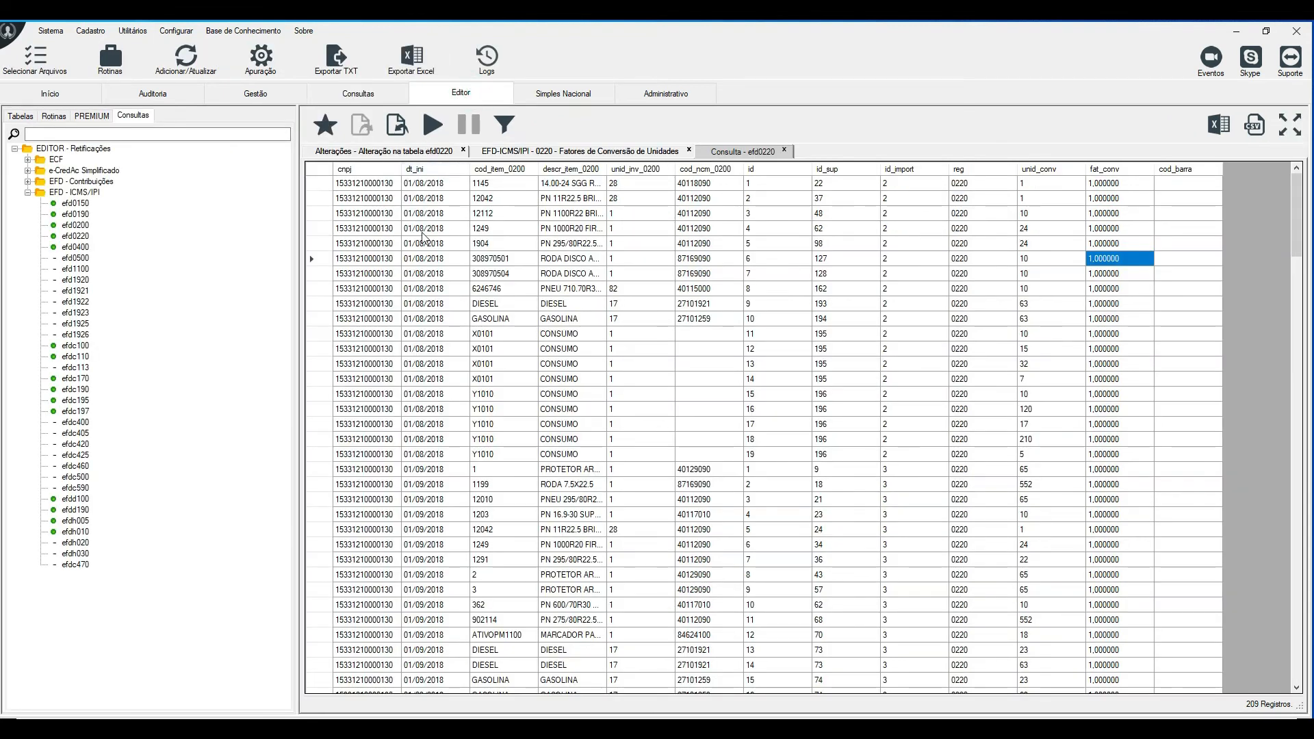
{"action": "left_click", "coordinate": [87, 115]}
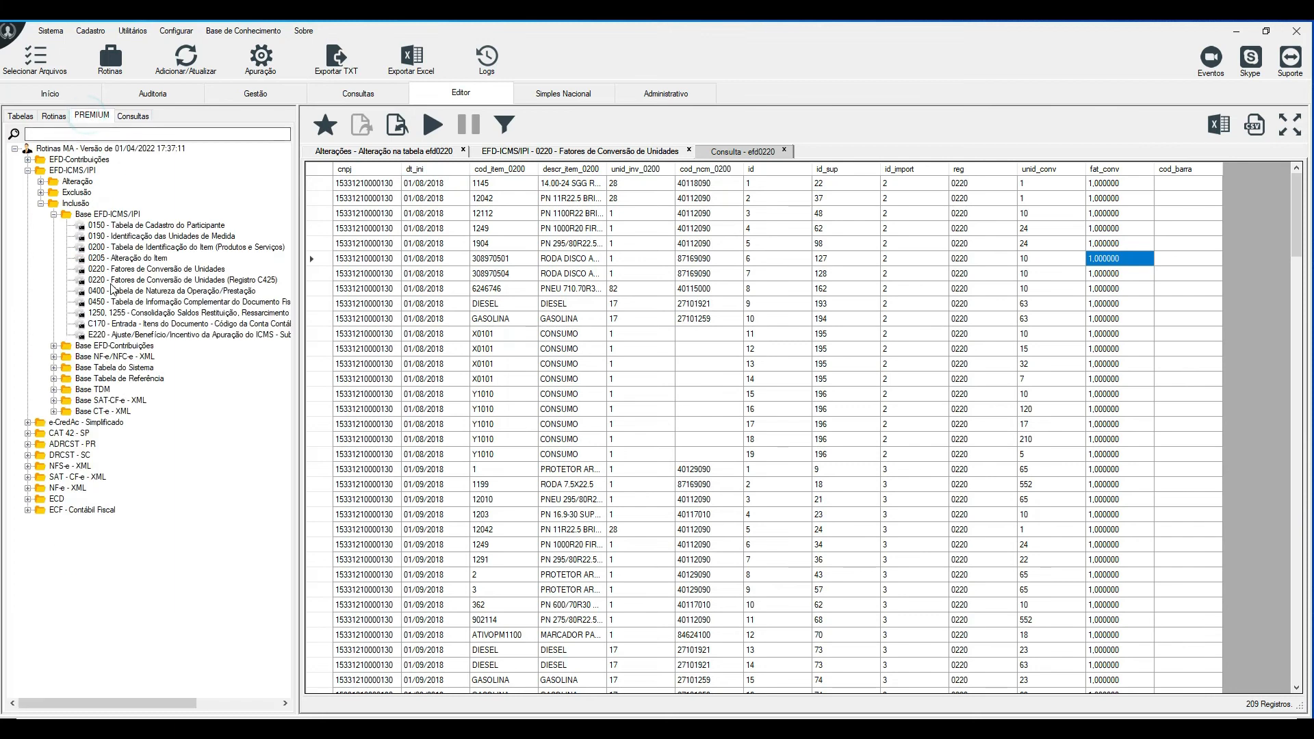
{"action": "left_click", "coordinate": [116, 269]}
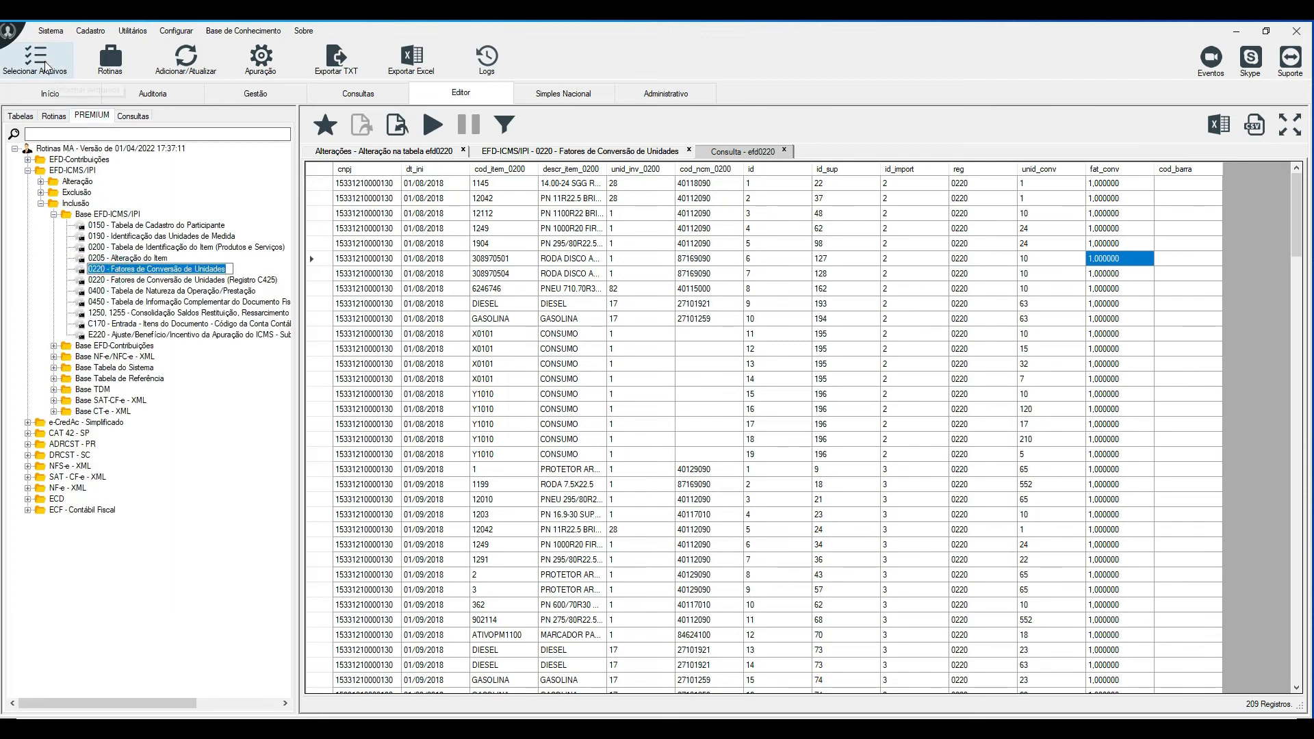
{"action": "left_click", "coordinate": [50, 78]}
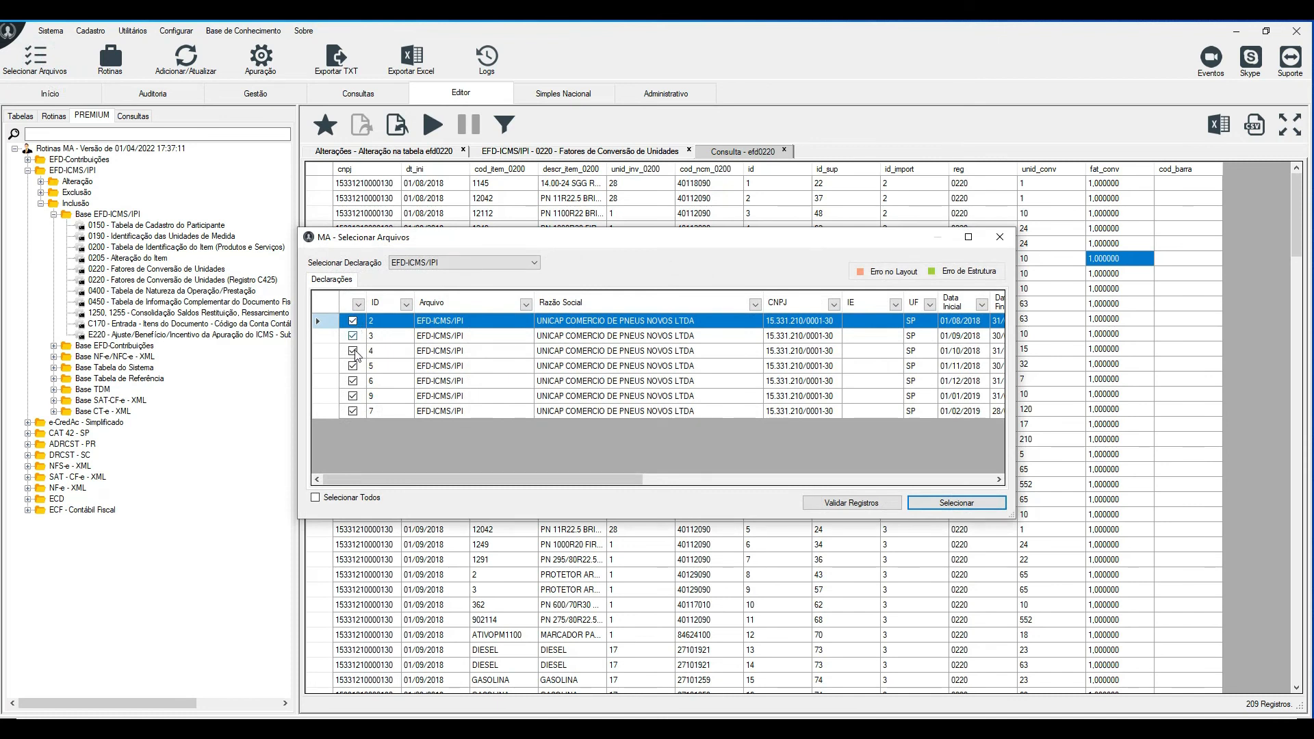
{"action": "left_click", "coordinate": [315, 498]}
{"action": "left_click", "coordinate": [409, 263]}
{"action": "left_click", "coordinate": [931, 507]}
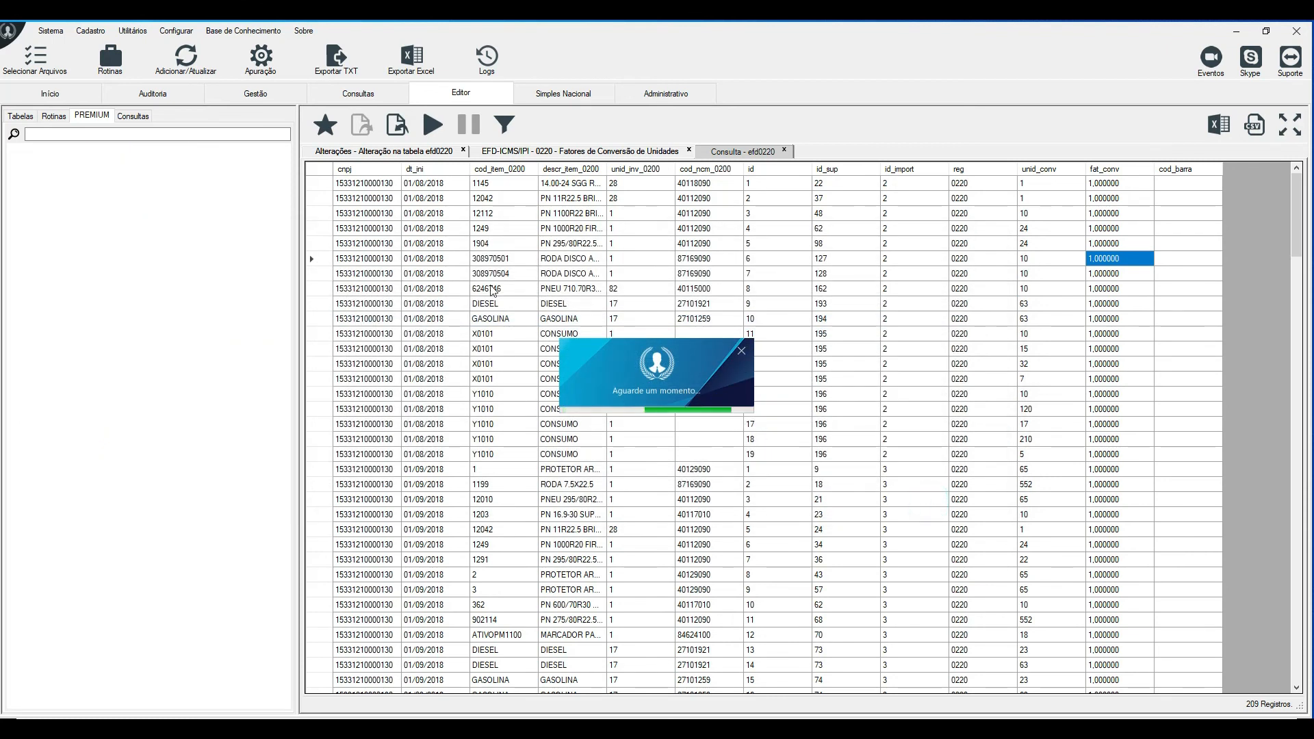